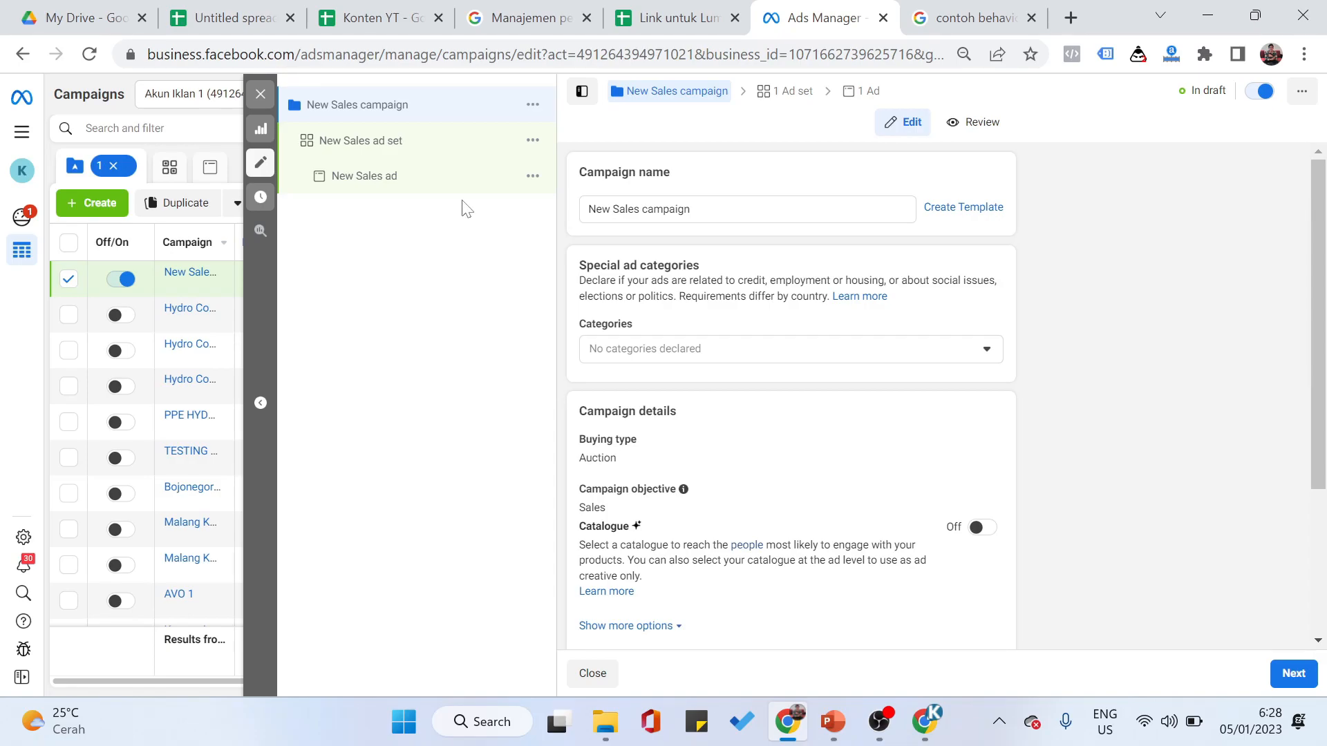
# - Open the New Sales ad set and remove Indonesia from the audience locations
pyautogui.click(432, 154)
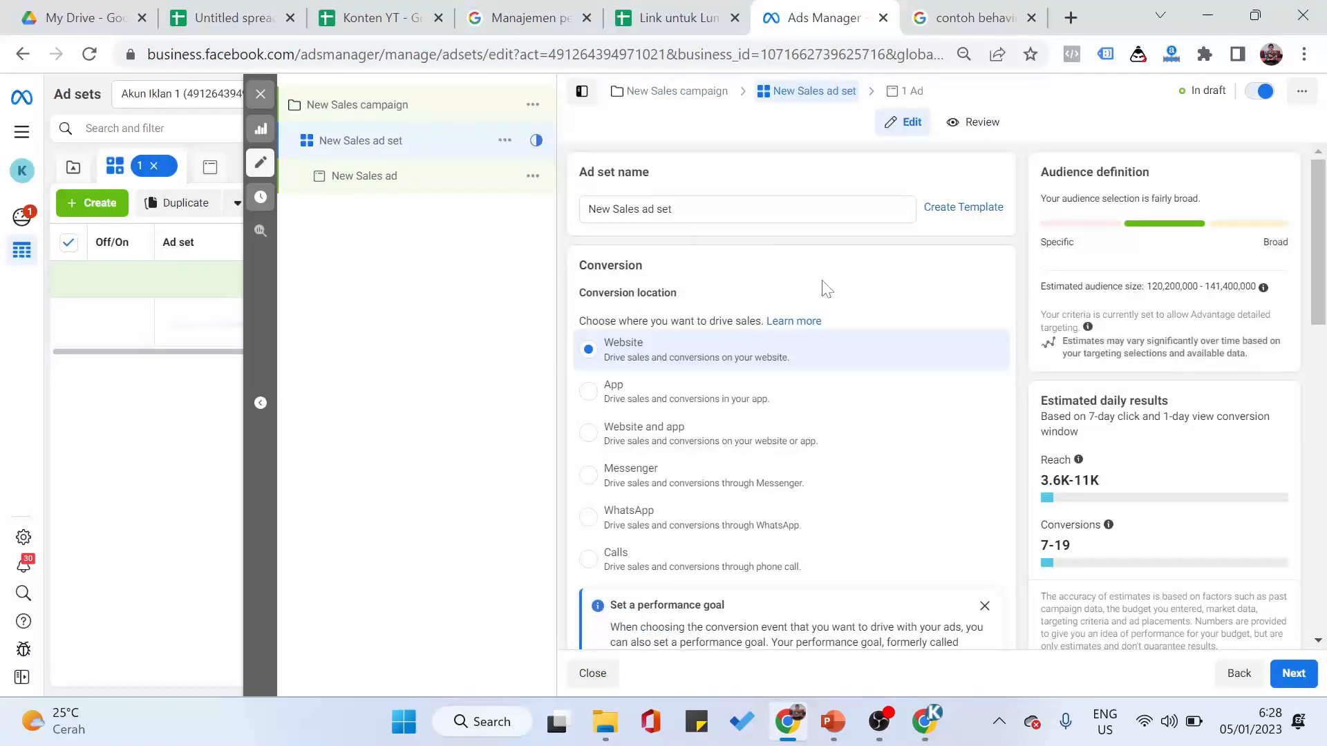
pyautogui.scroll(-8, 826, 289)
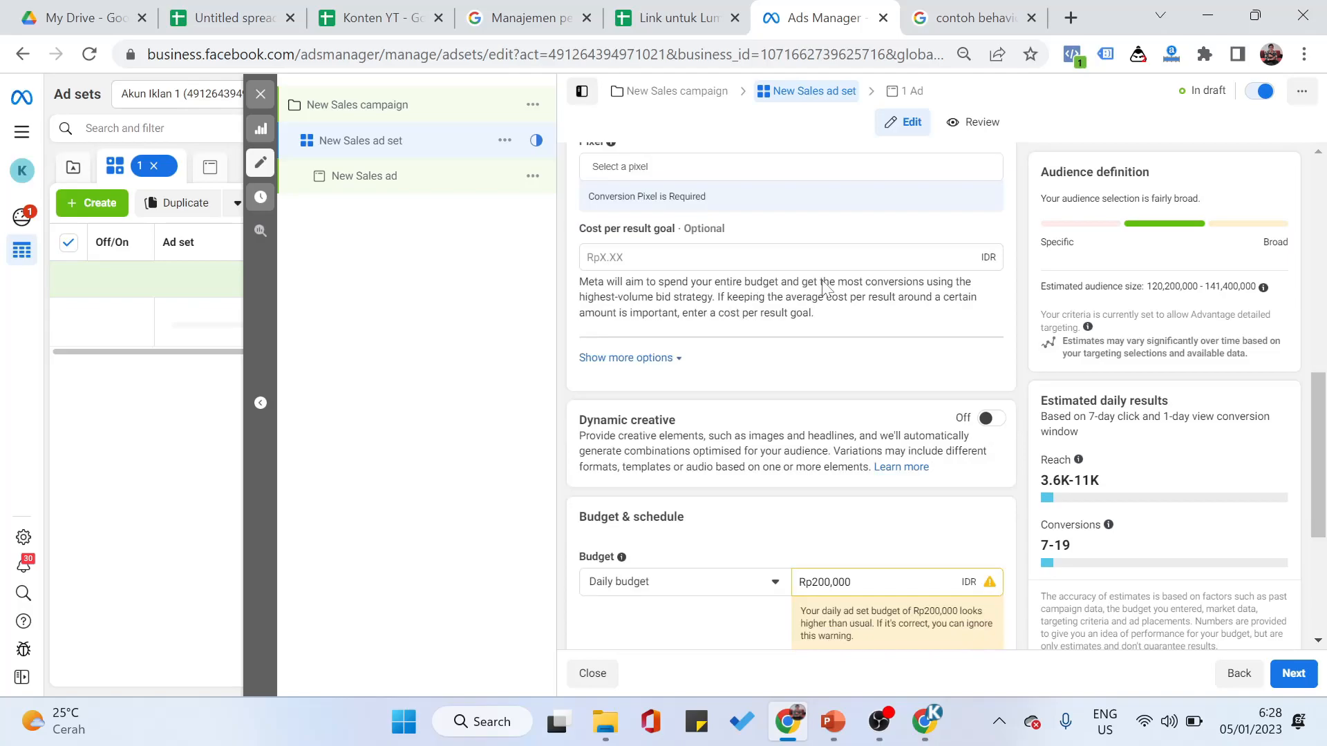
pyautogui.scroll(-4, 826, 289)
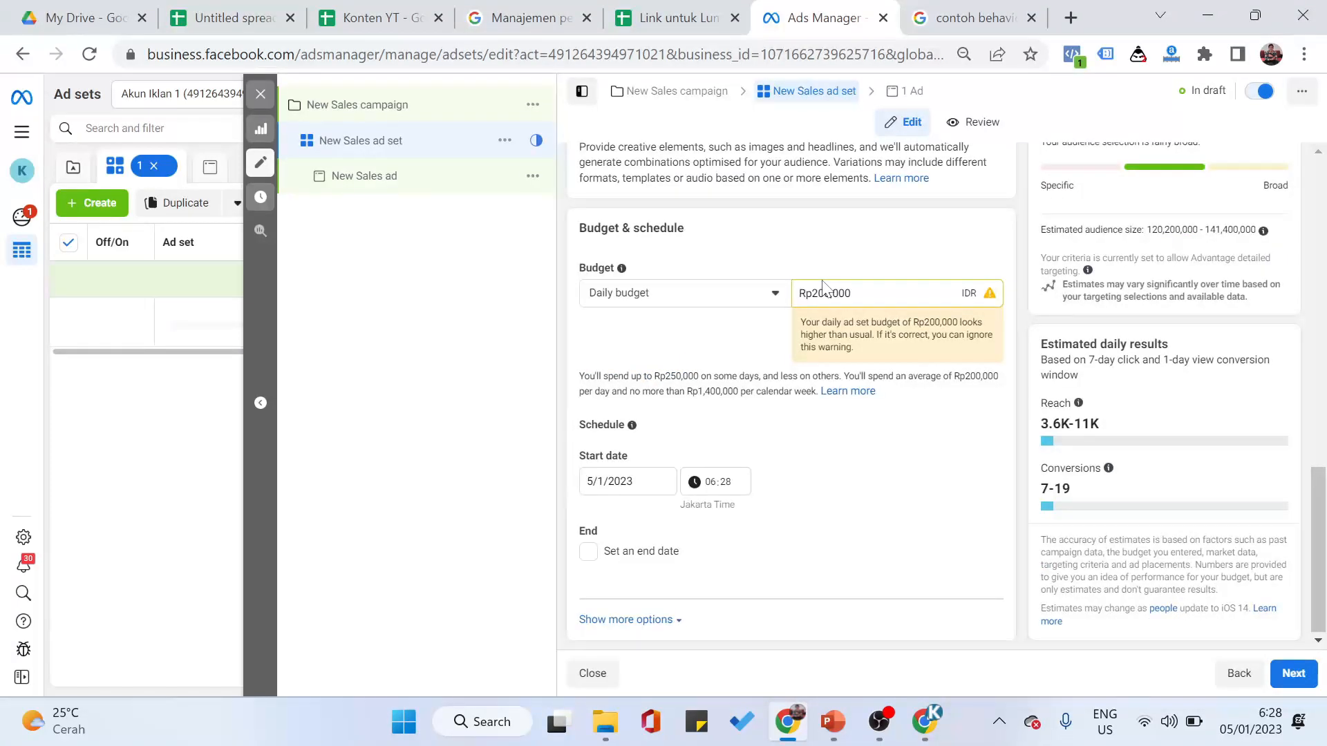
pyautogui.scroll(-7, 822, 289)
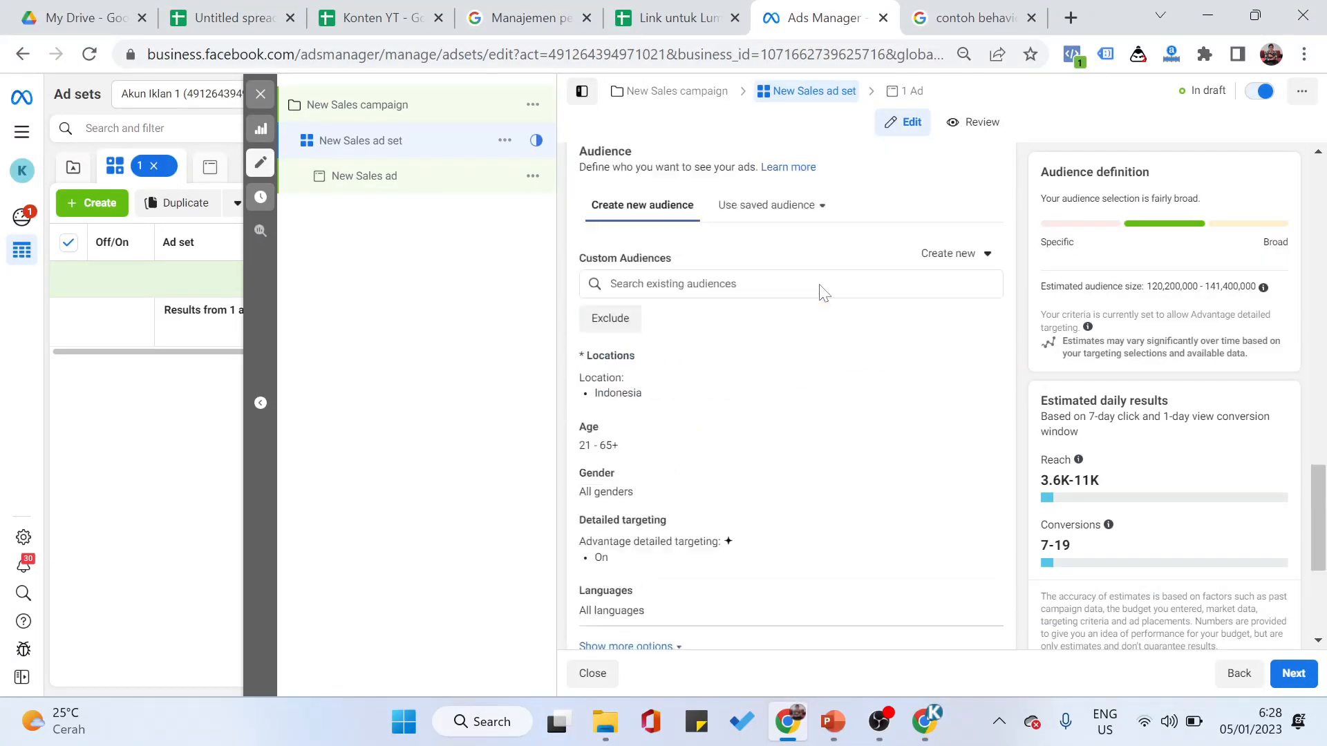
pyautogui.scroll(-4, 825, 293)
pyautogui.scroll(4, 825, 293)
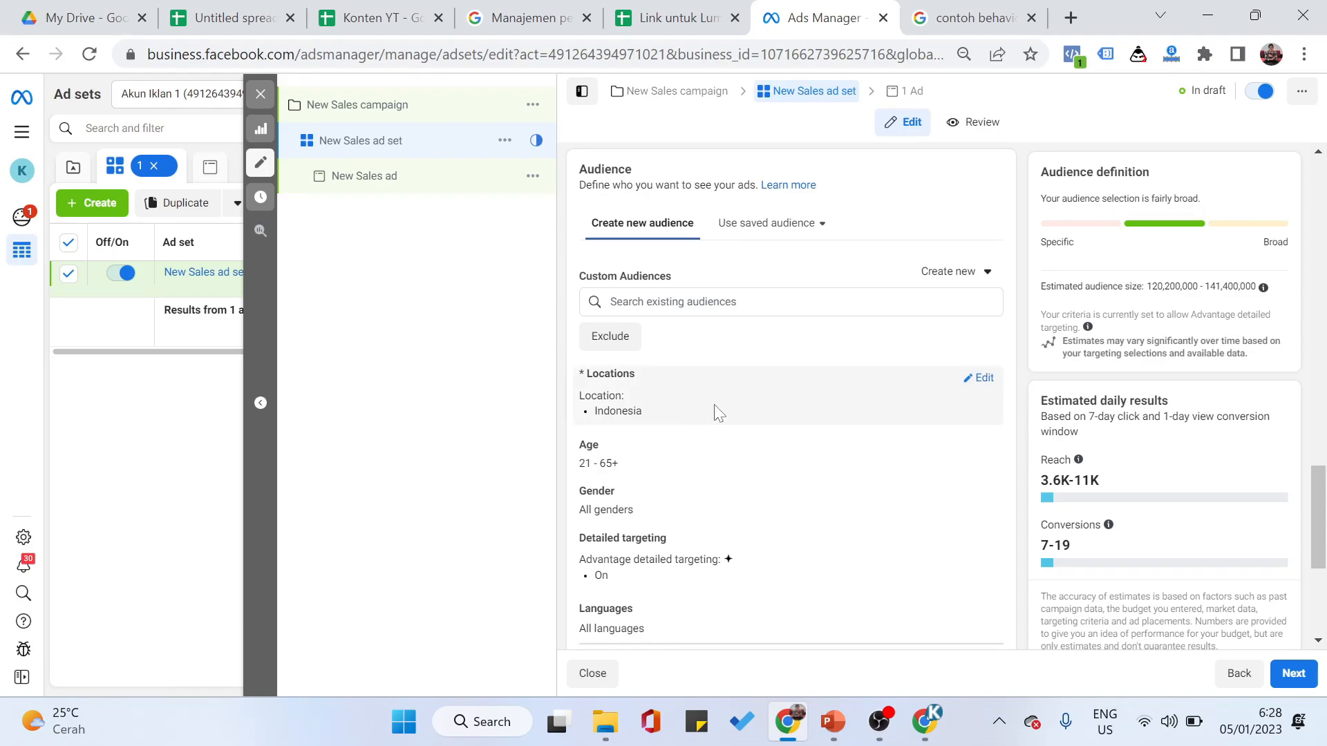
pyautogui.click(983, 379)
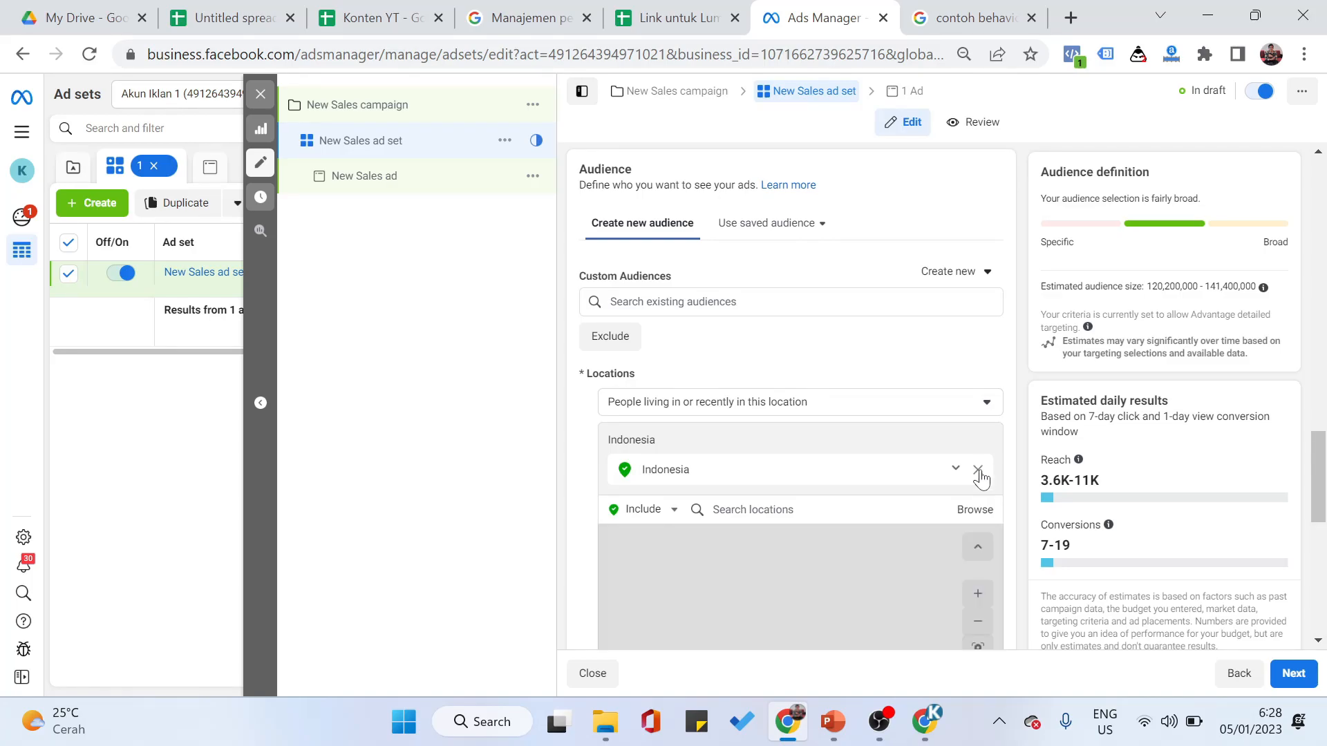
pyautogui.scroll(-1, 848, 481)
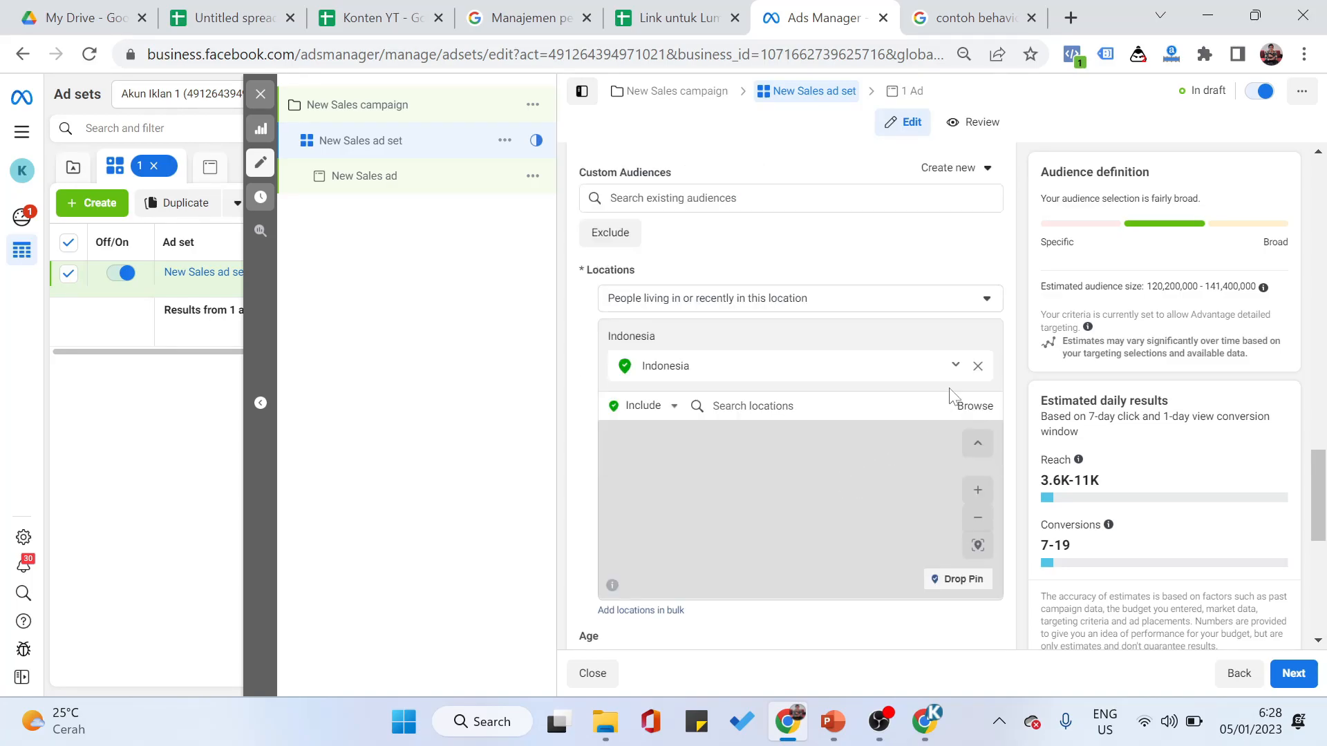
pyautogui.click(978, 367)
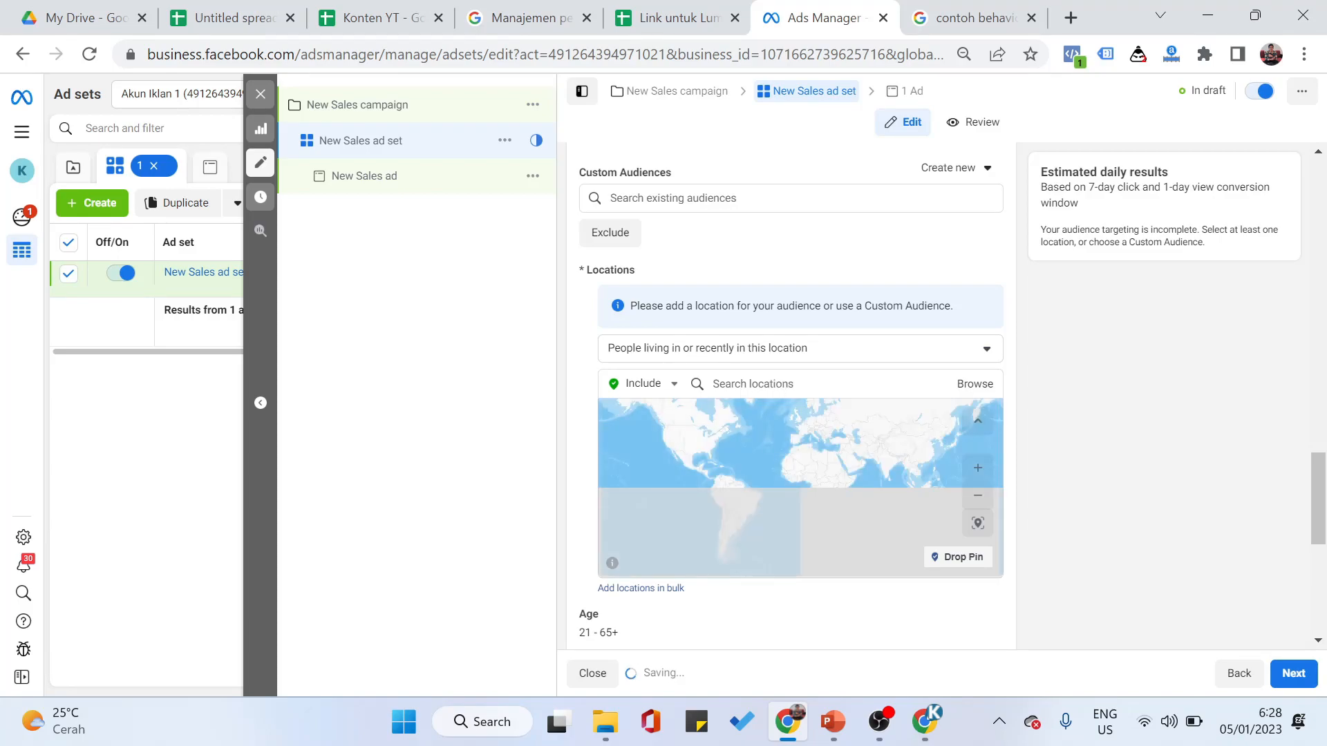
# - Add East Java Province, Indonesia as an included audience location
pyautogui.click(713, 384)
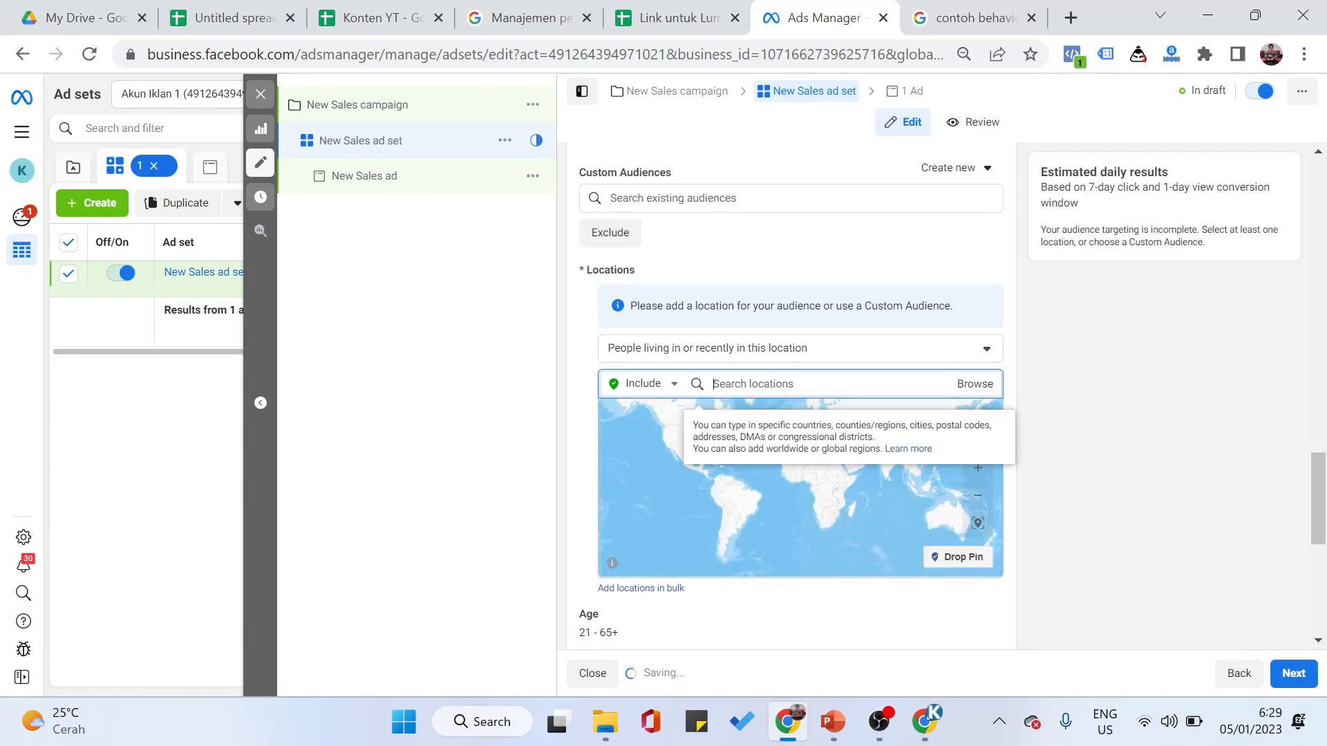
pyautogui.write('jawa')
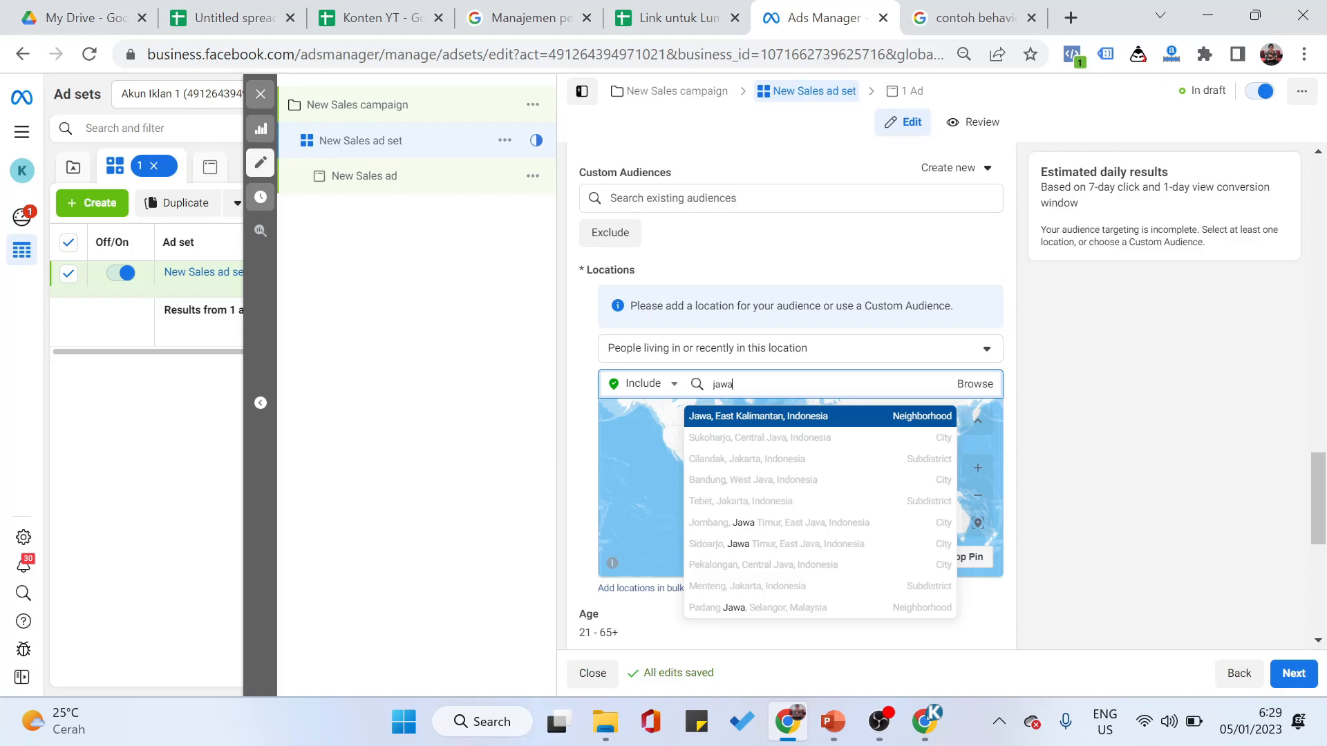
pyautogui.press('BackSpace')
pyautogui.press('BackSpace')
pyautogui.press('BackSpace')
pyautogui.press('BackSpace')
pyautogui.write('east')
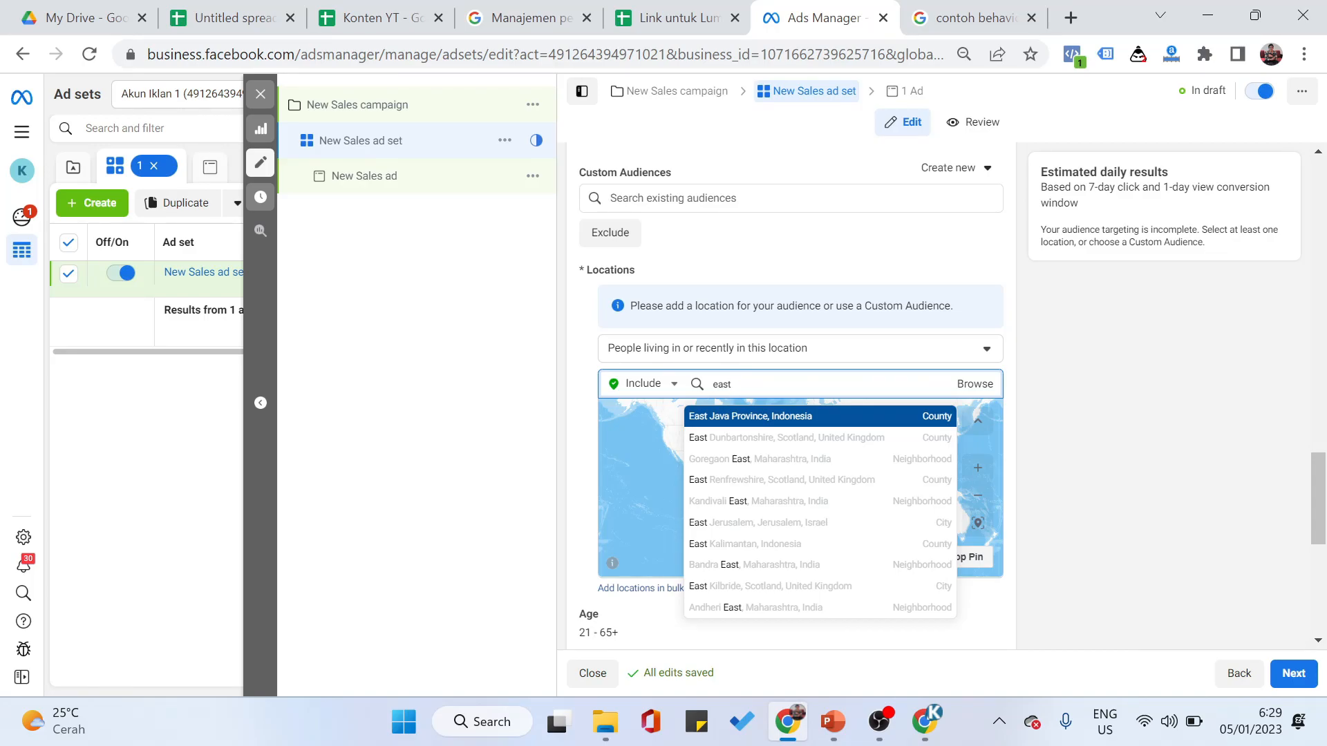
pyautogui.click(769, 417)
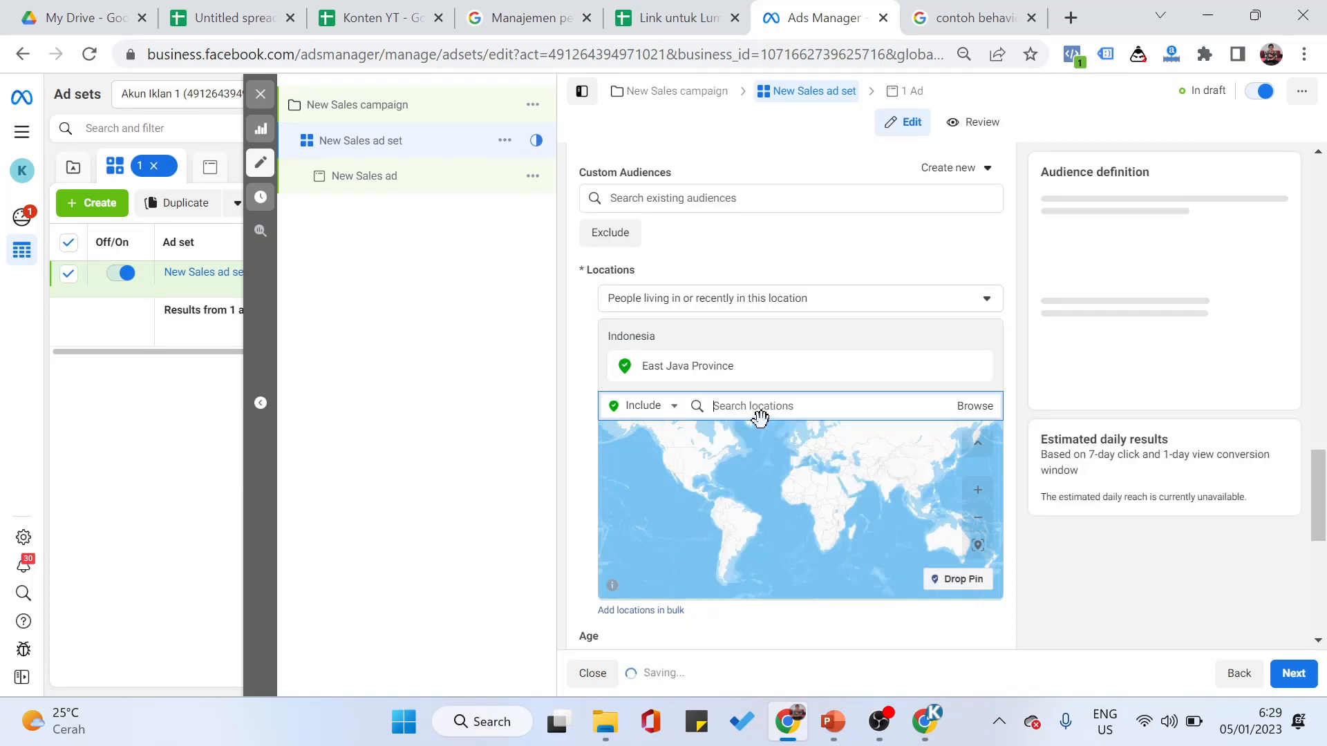
# - Add West Java Province and Jakarta to the included audience locations
pyautogui.write('west')
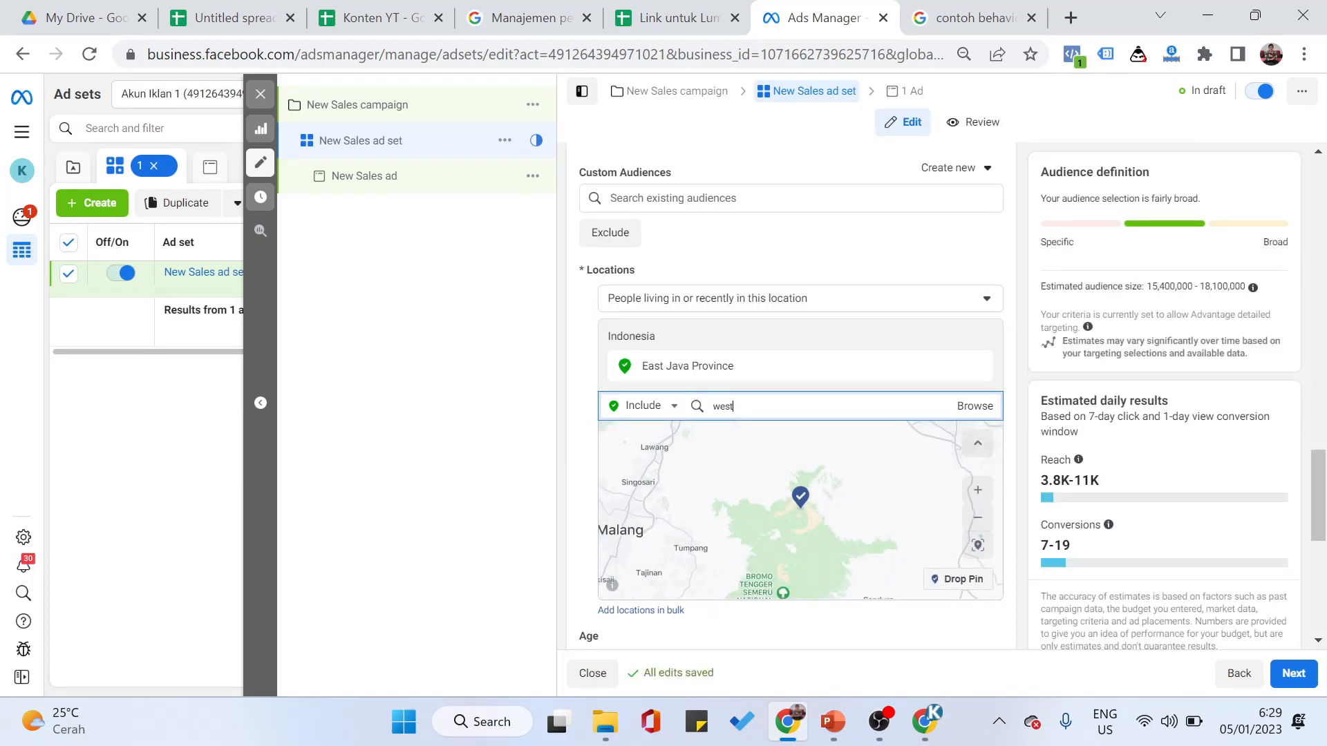
pyautogui.write(' ja')
pyautogui.click(743, 439)
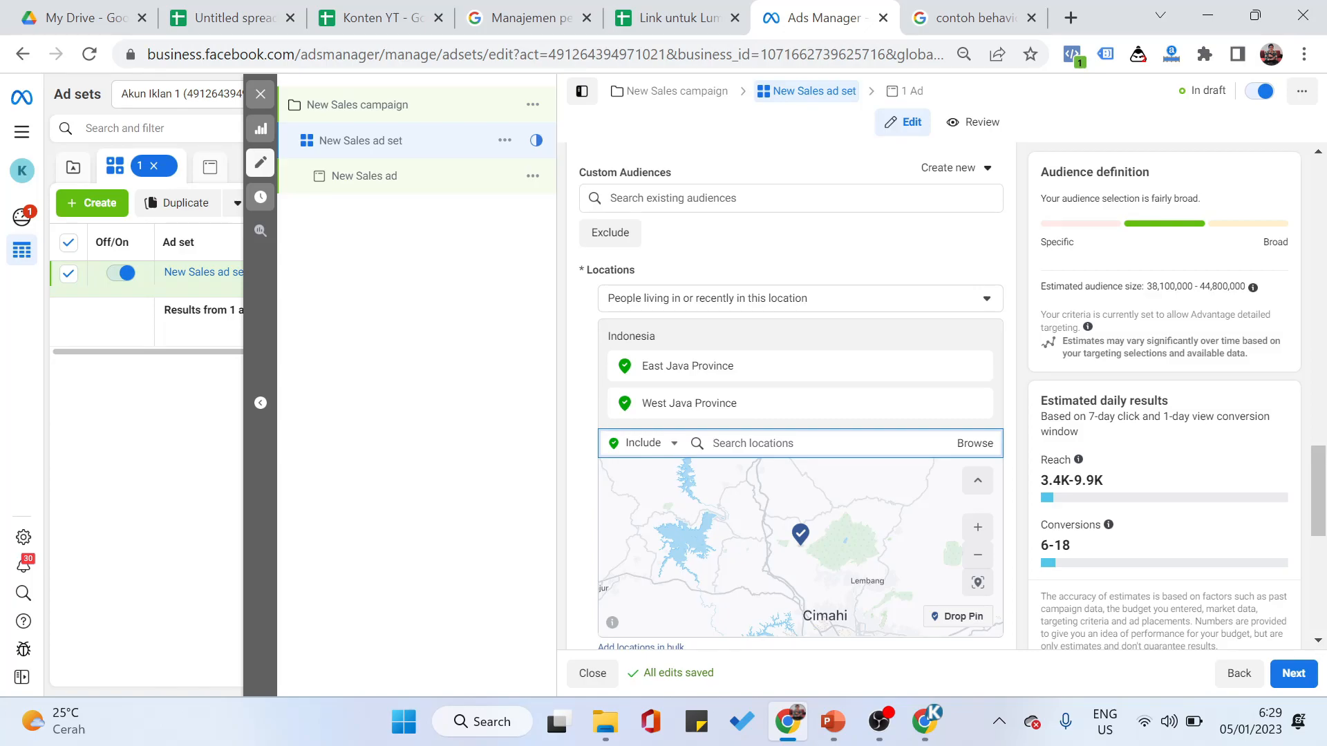
pyautogui.write('jakarta')
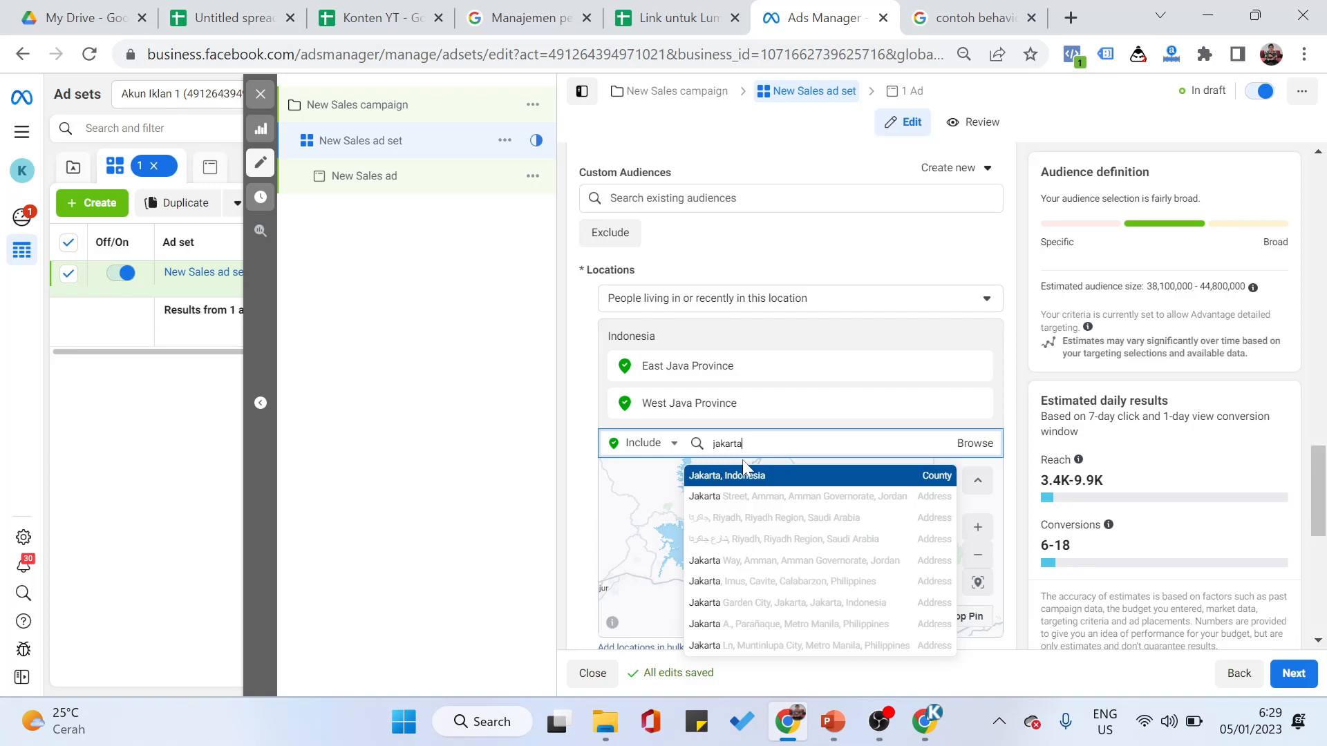
pyautogui.click(743, 475)
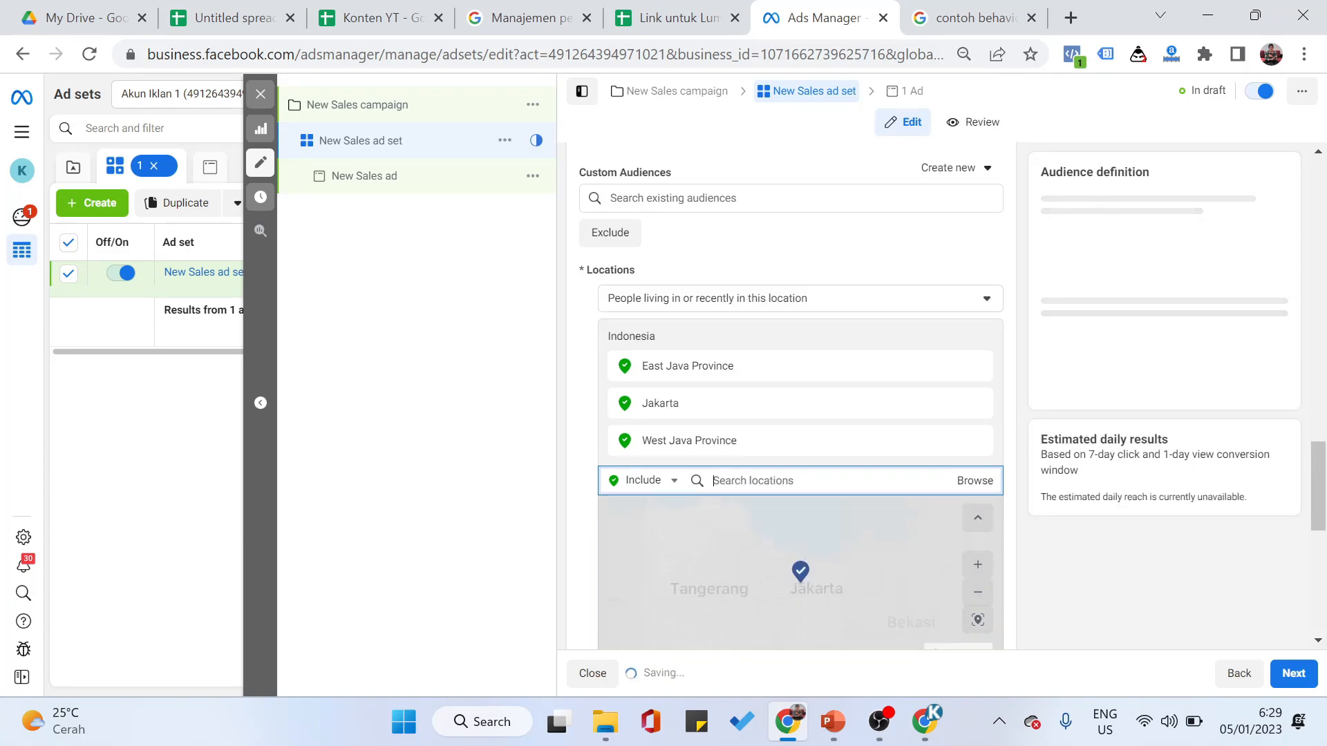
# - Add Banten and the Special Region of Yogyakarta to the included audience locations
pyautogui.write('banten')
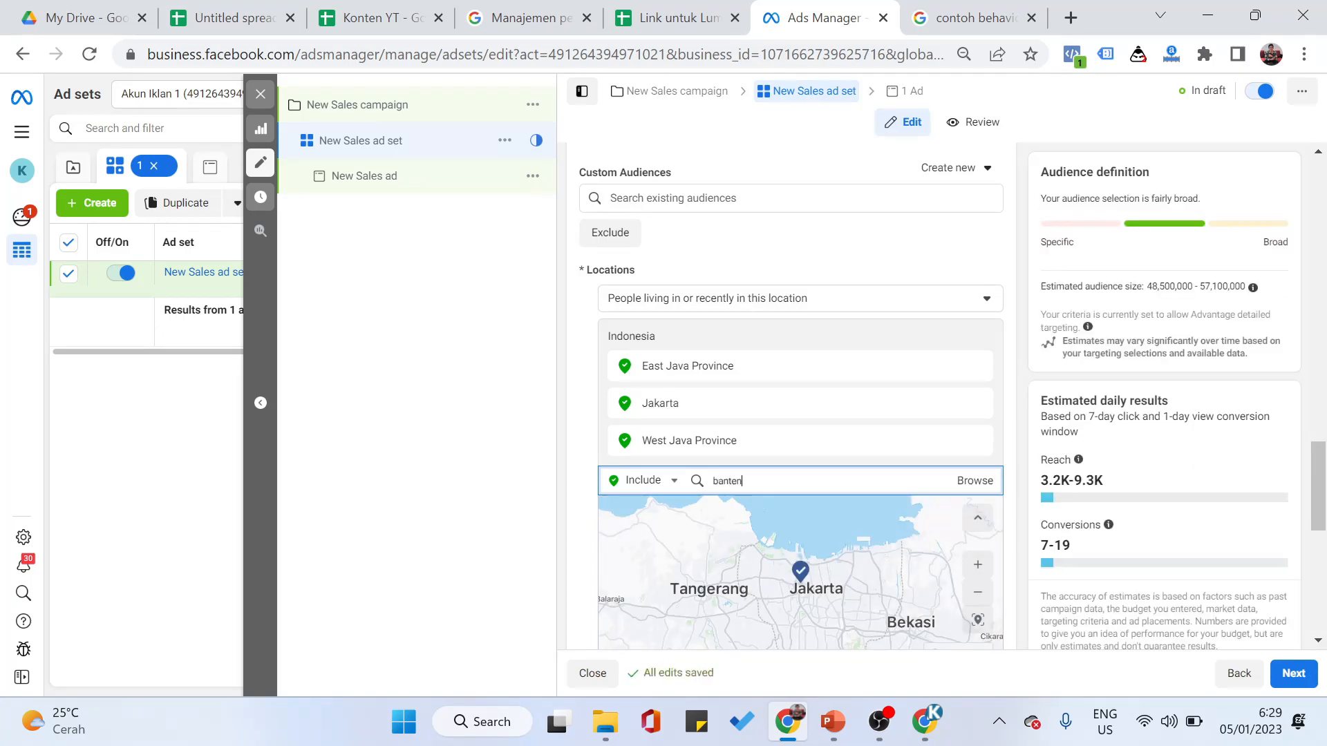
pyautogui.click(743, 515)
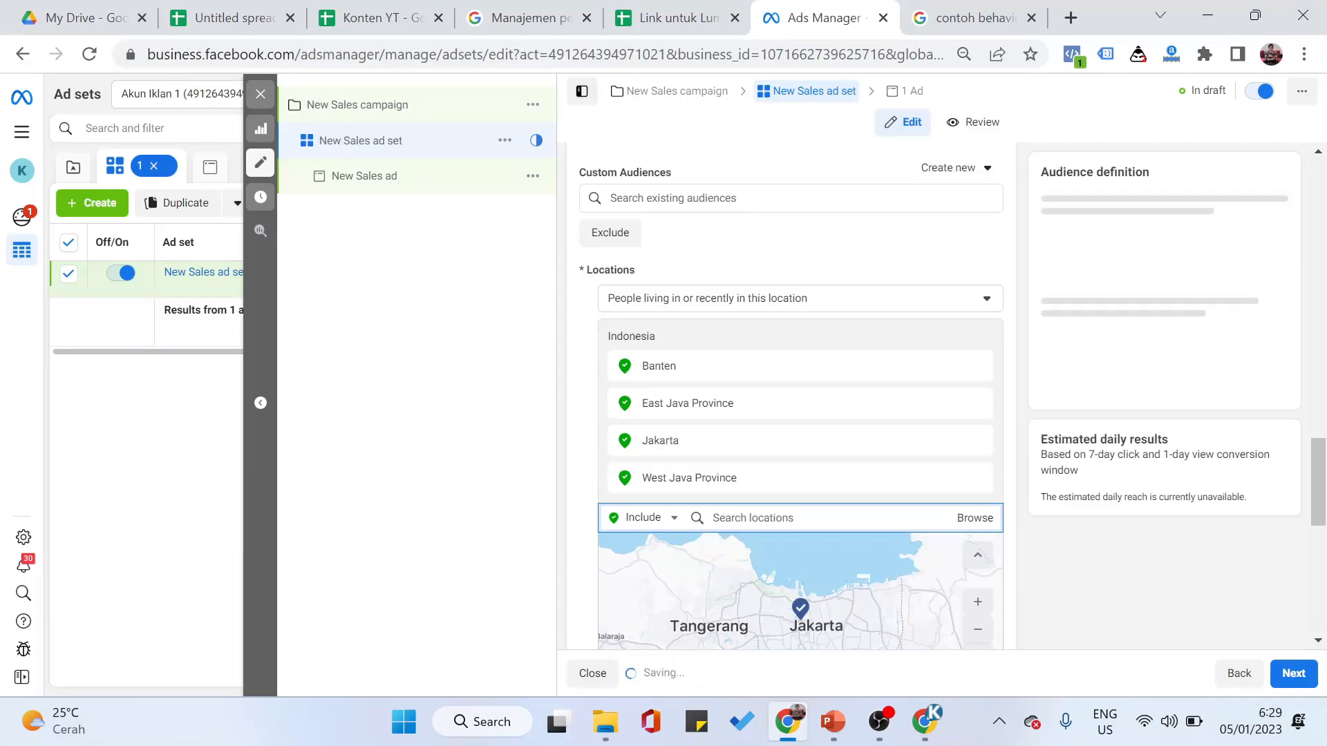
pyautogui.write('yogya')
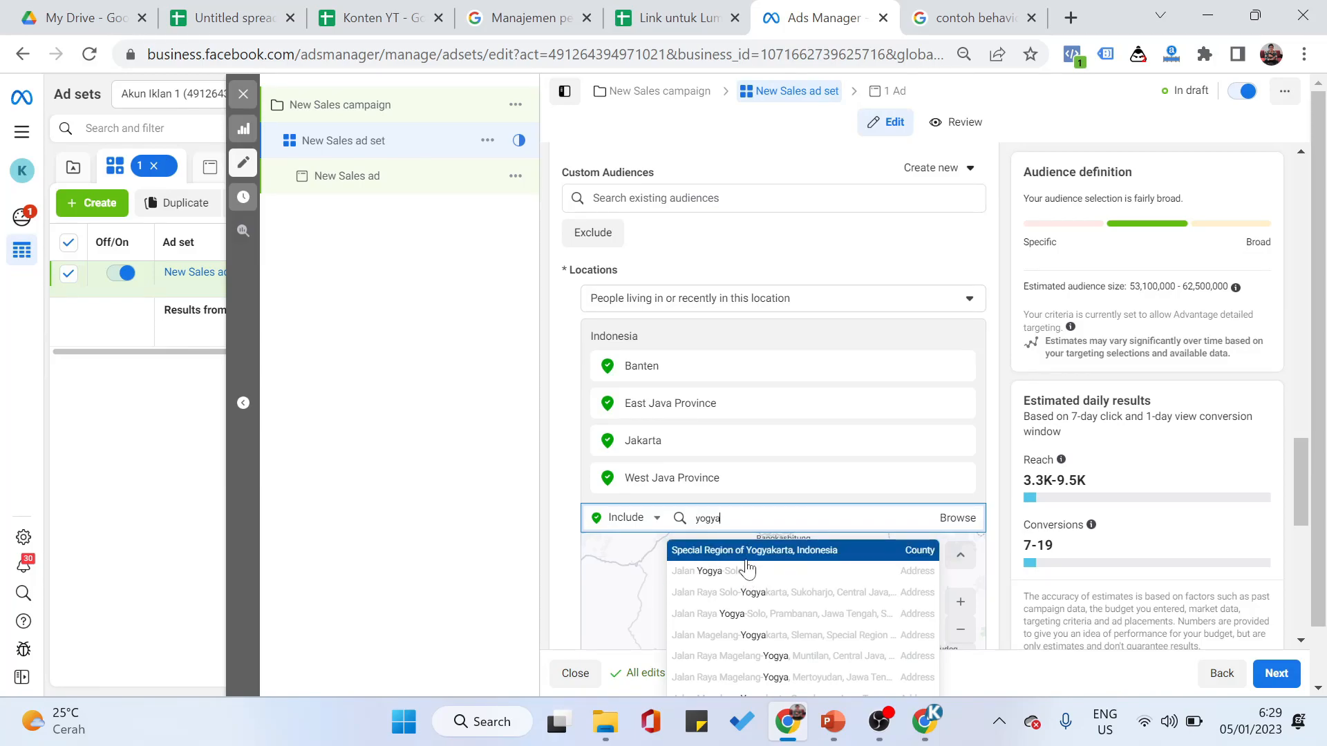
pyautogui.click(745, 559)
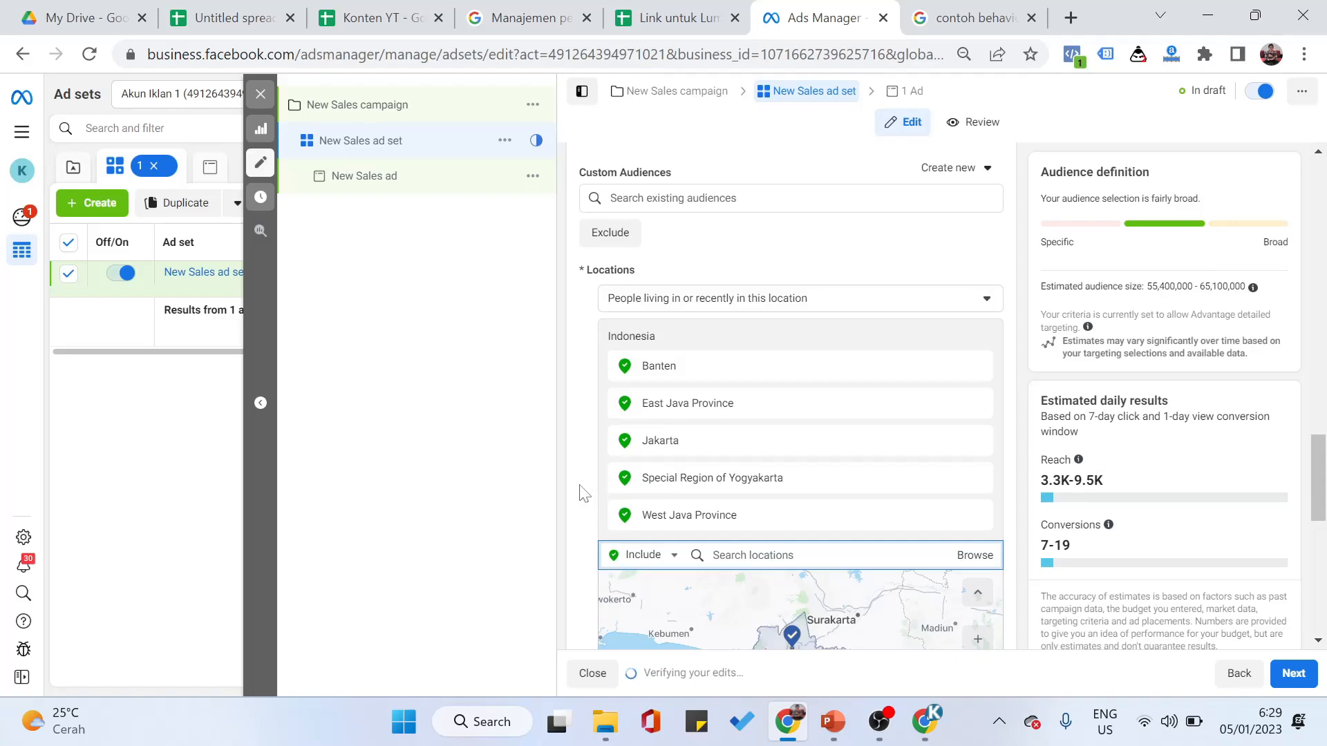
# - Set the audience age range to 24 through 44
pyautogui.scroll(-6, 690, 477)
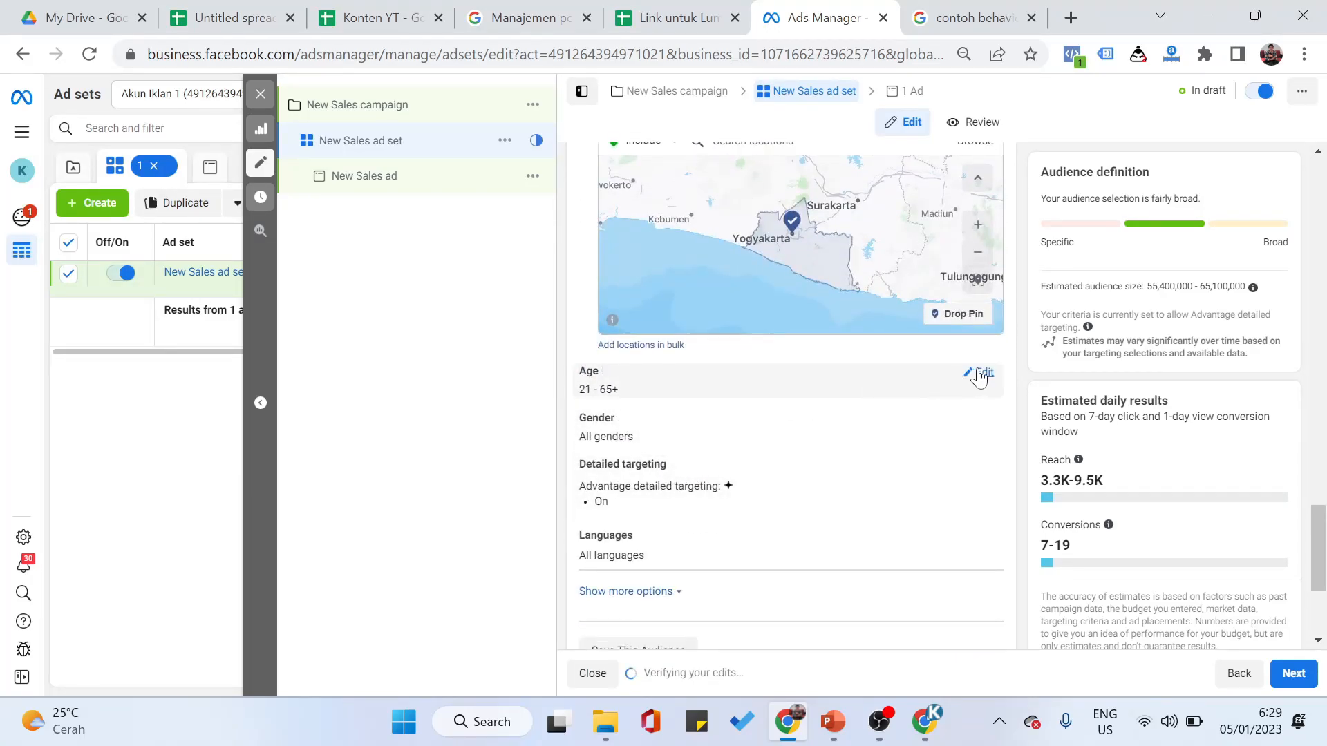
pyautogui.click(980, 375)
pyautogui.click(638, 407)
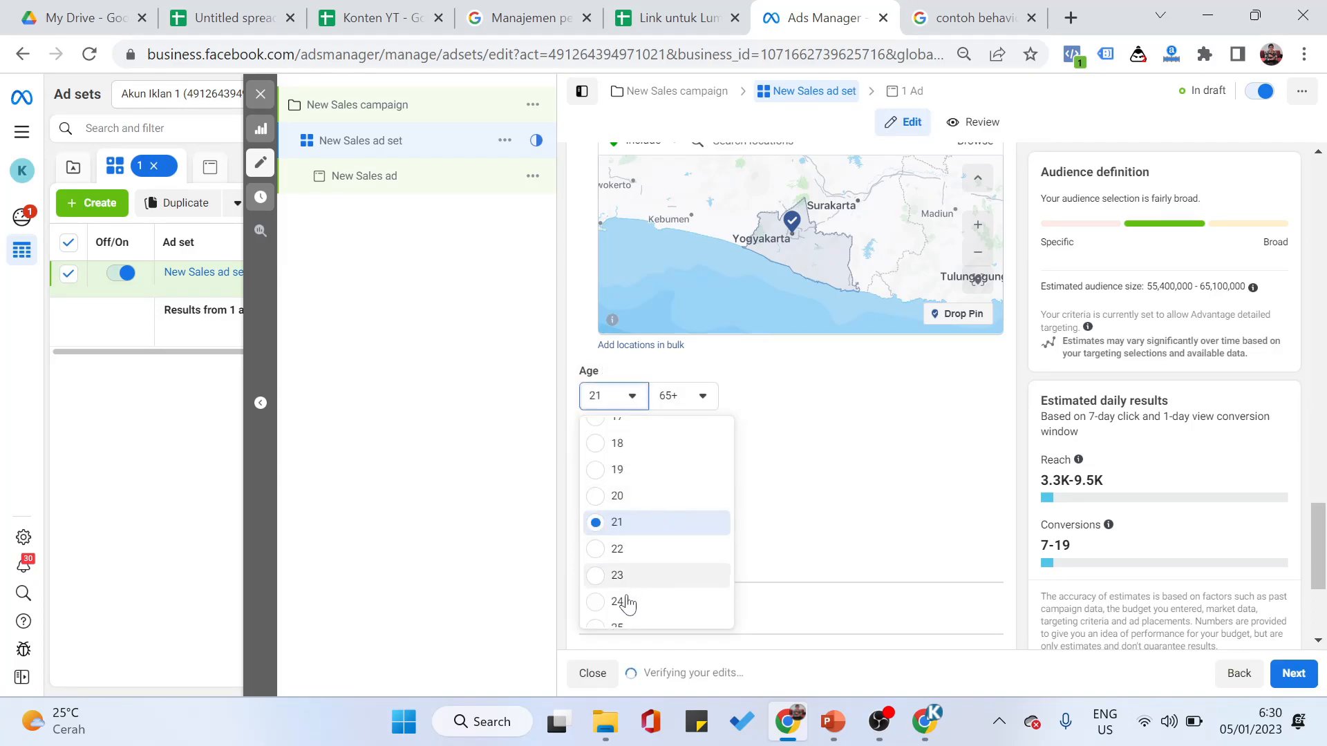
pyautogui.click(657, 601)
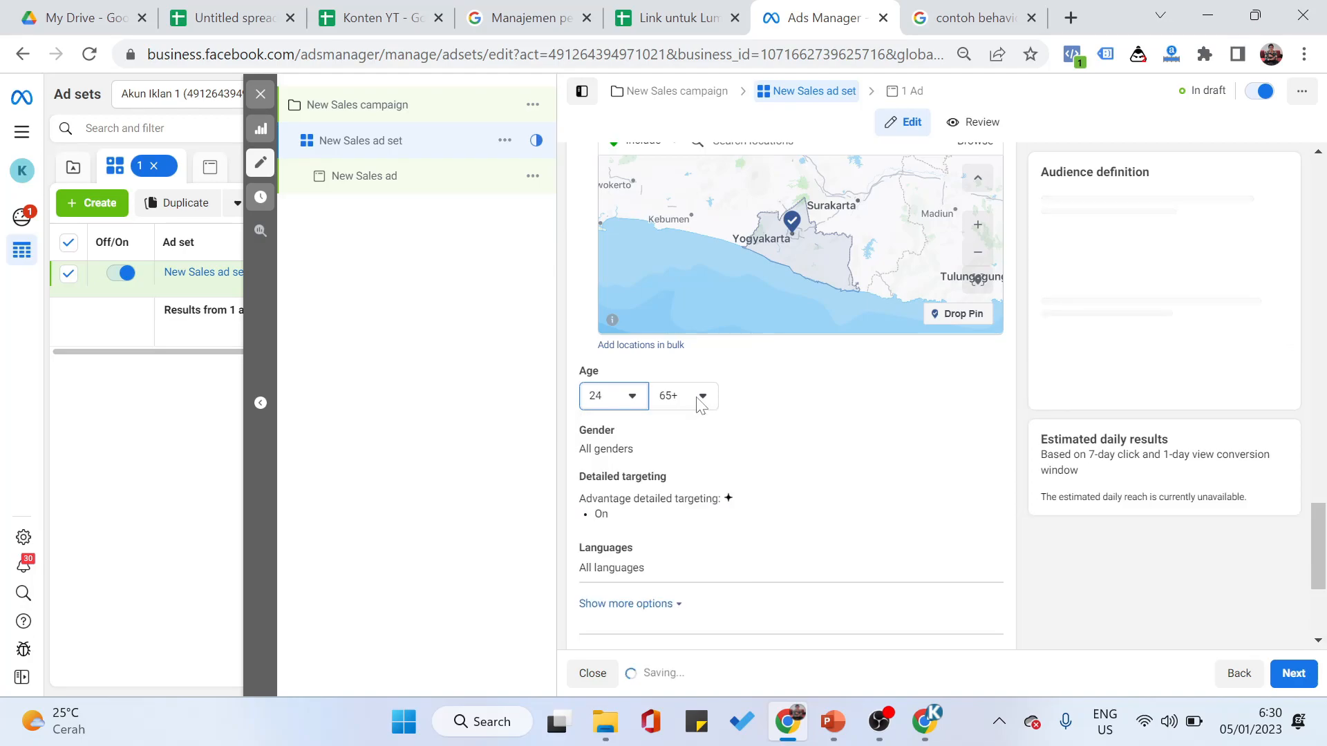
pyautogui.click(702, 395)
pyautogui.scroll(5, 703, 477)
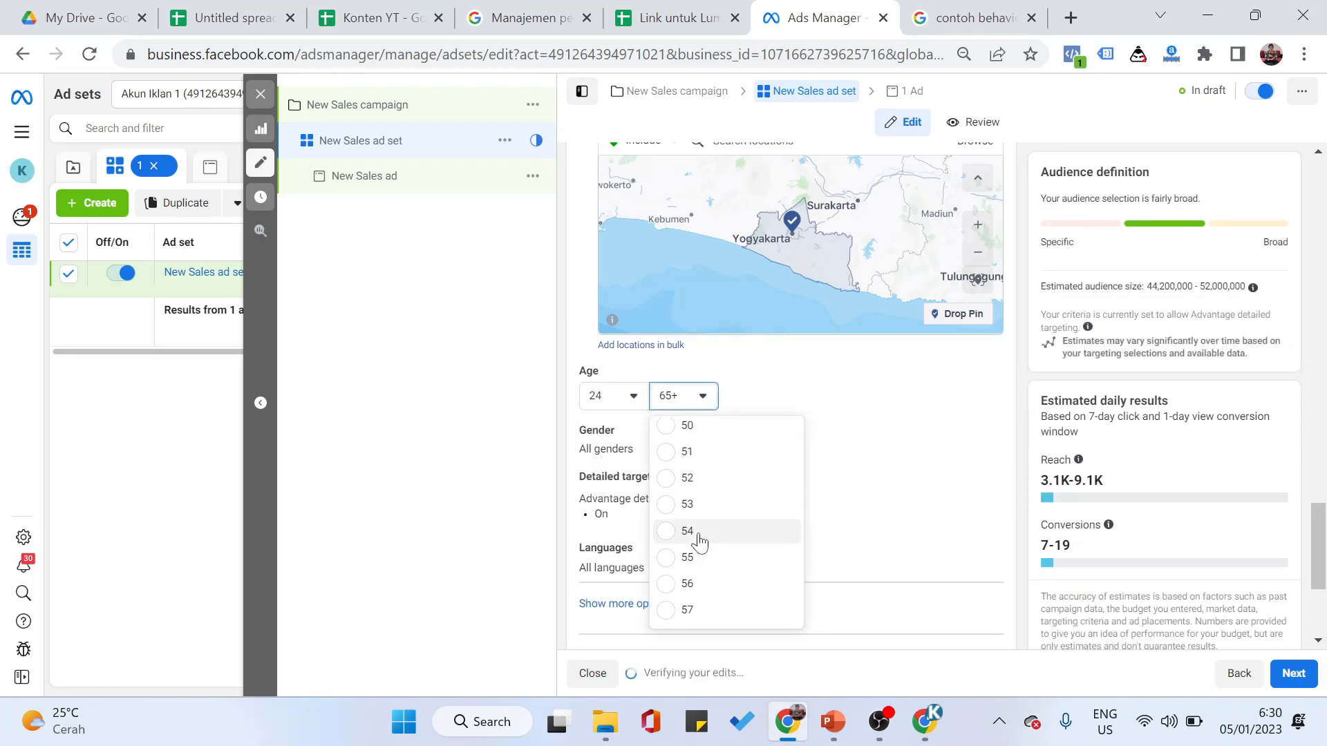
pyautogui.scroll(2, 699, 527)
pyautogui.click(694, 477)
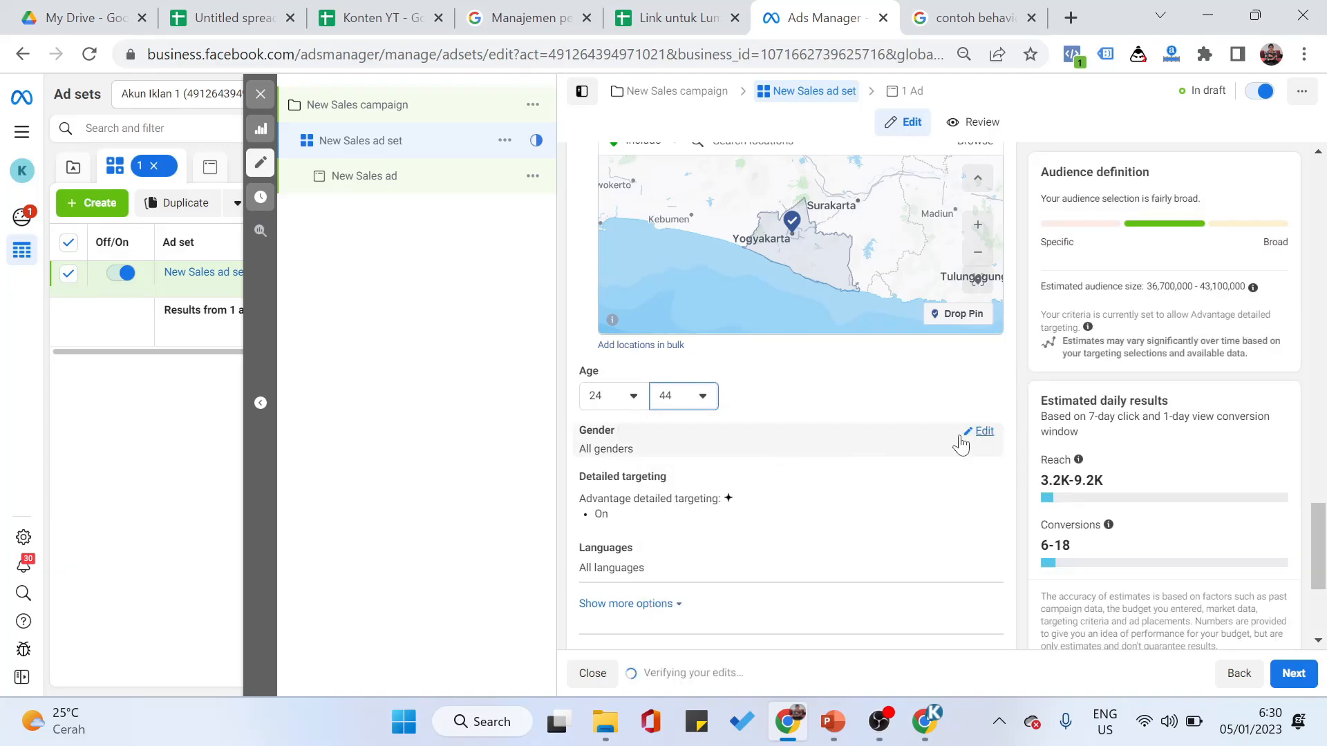
# - Open the gender and detailed targeting settings for editing, and check the planned targeting on the first slide of interest.pptx in PowerPoint
pyautogui.click(980, 433)
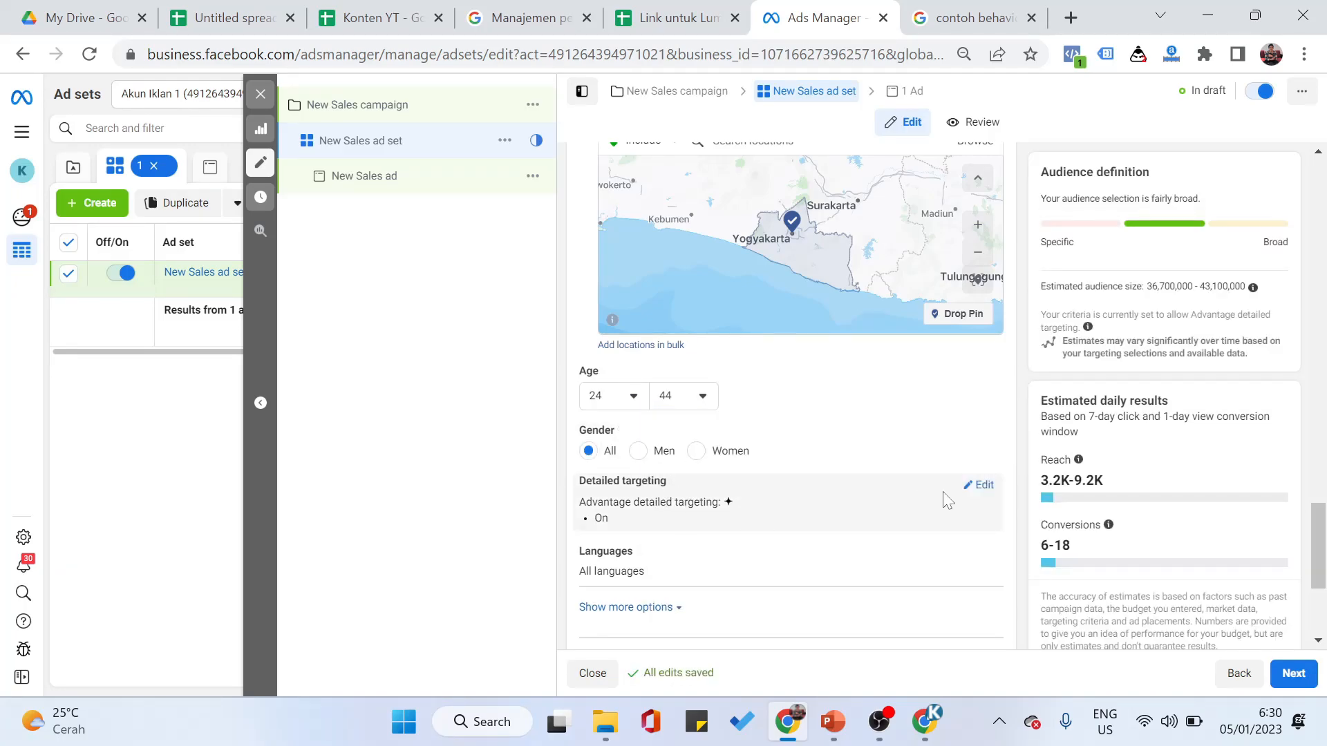
pyautogui.click(980, 486)
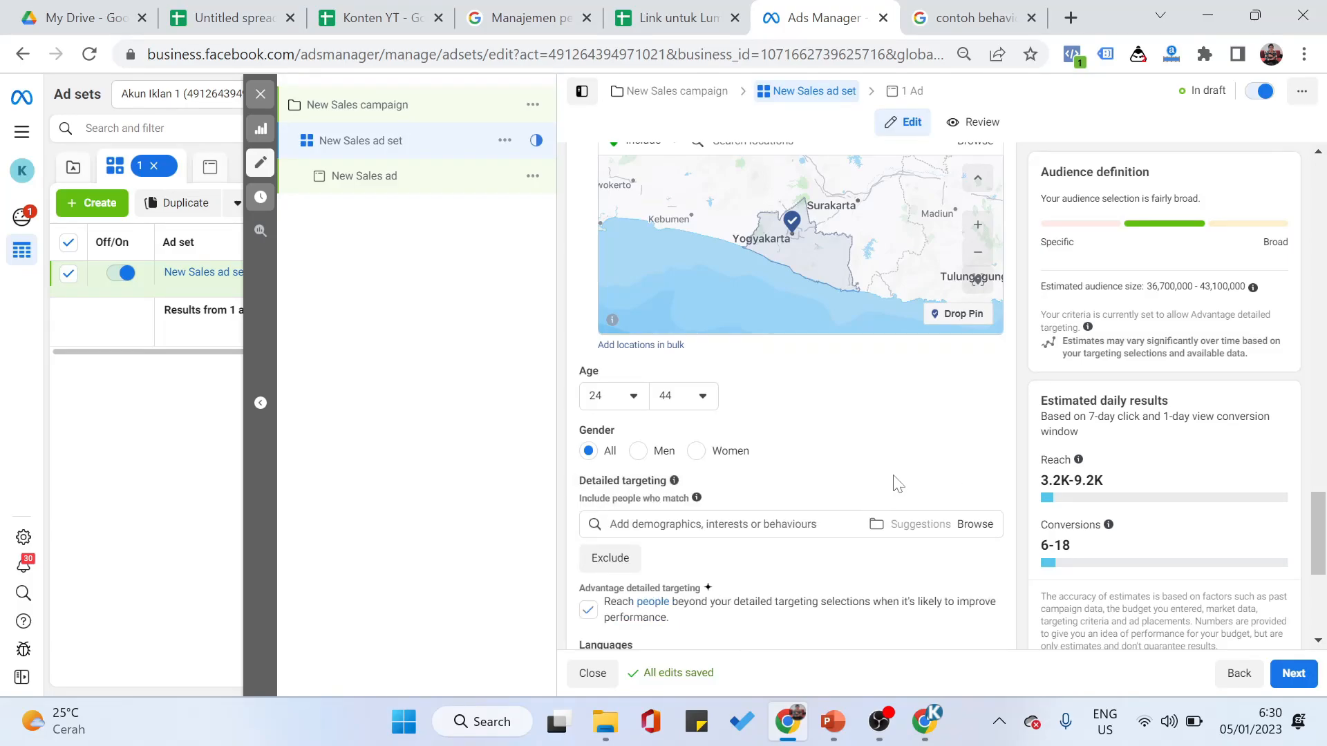
pyautogui.scroll(-2, 779, 450)
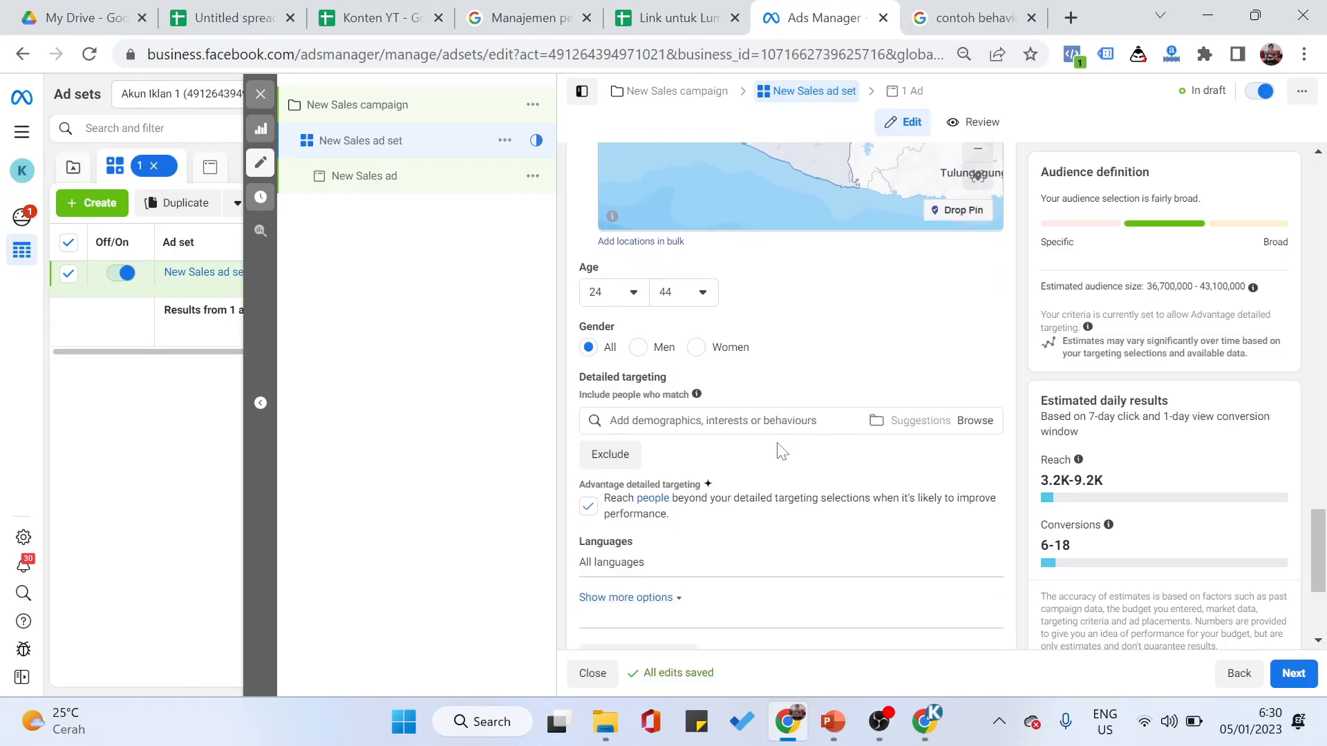
pyautogui.click(726, 420)
pyautogui.click(864, 368)
pyautogui.click(715, 421)
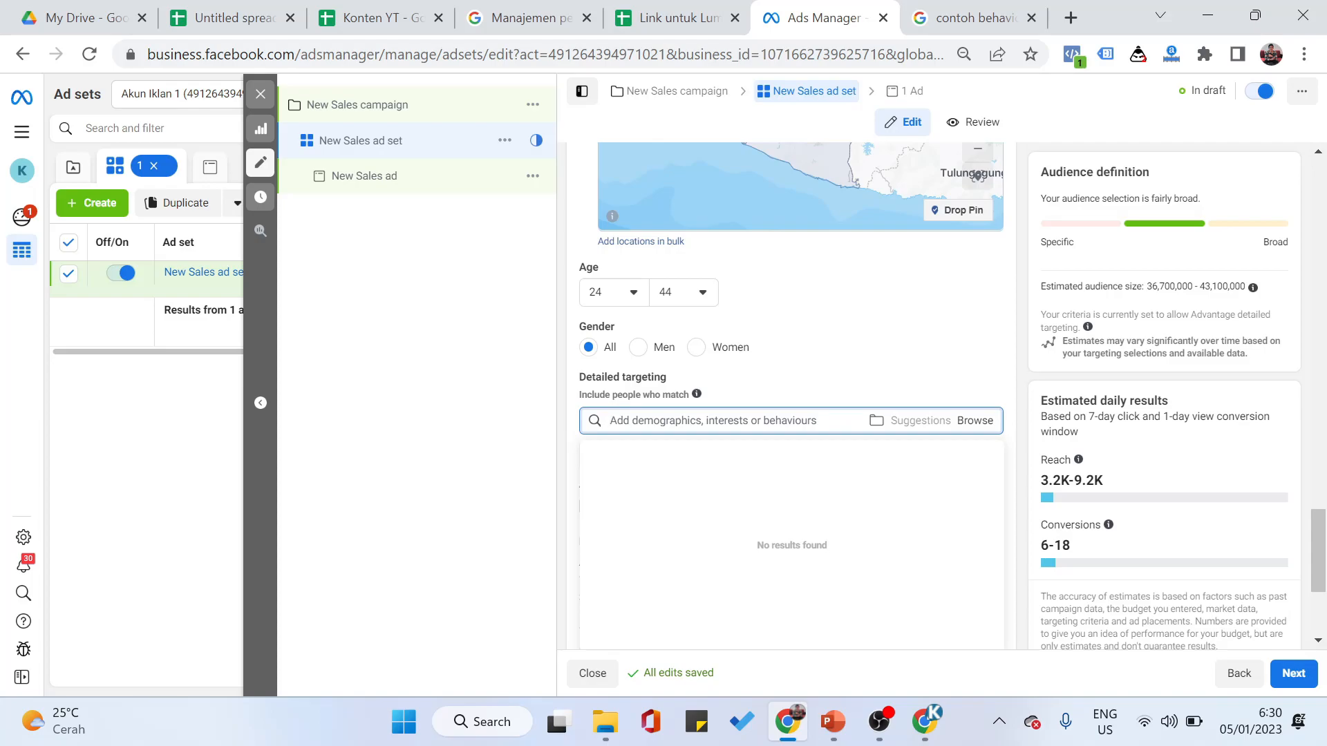
pyautogui.hotkey('alt', 'Tab')
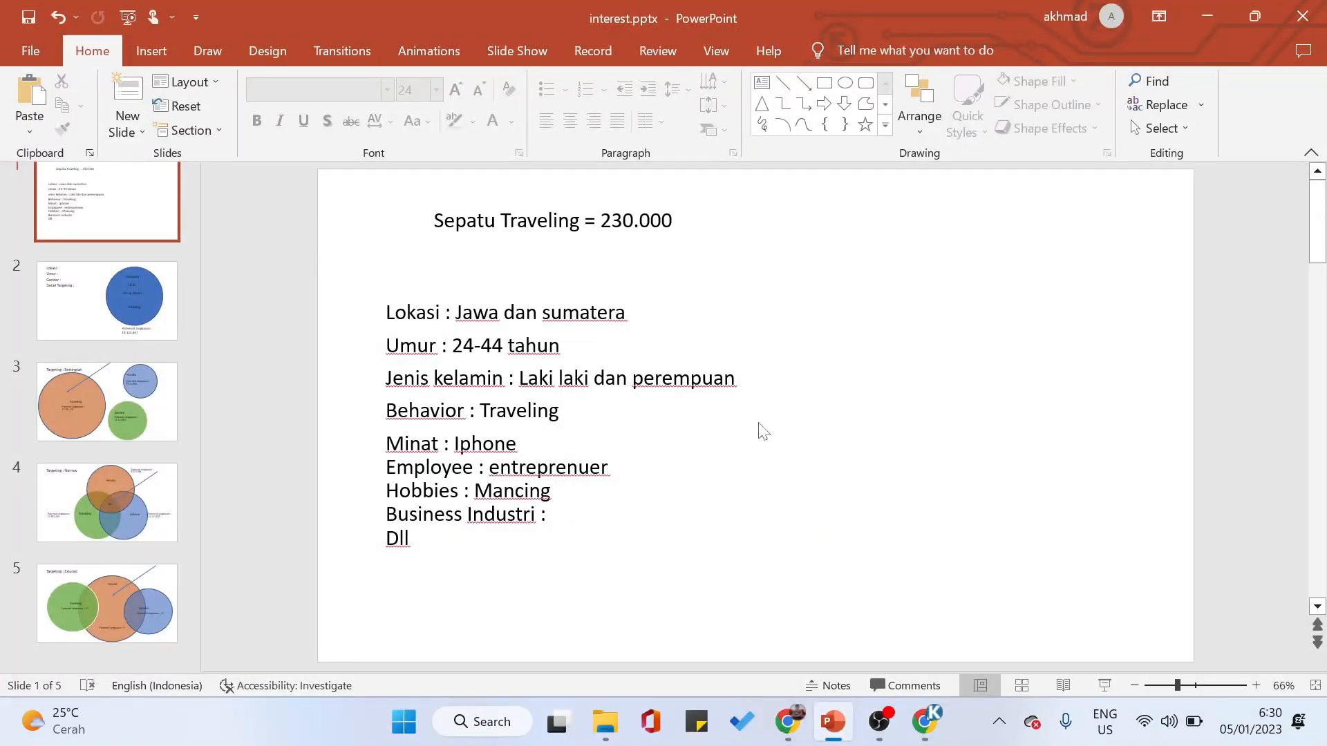
pyautogui.hotkey('alt', 'Tab')
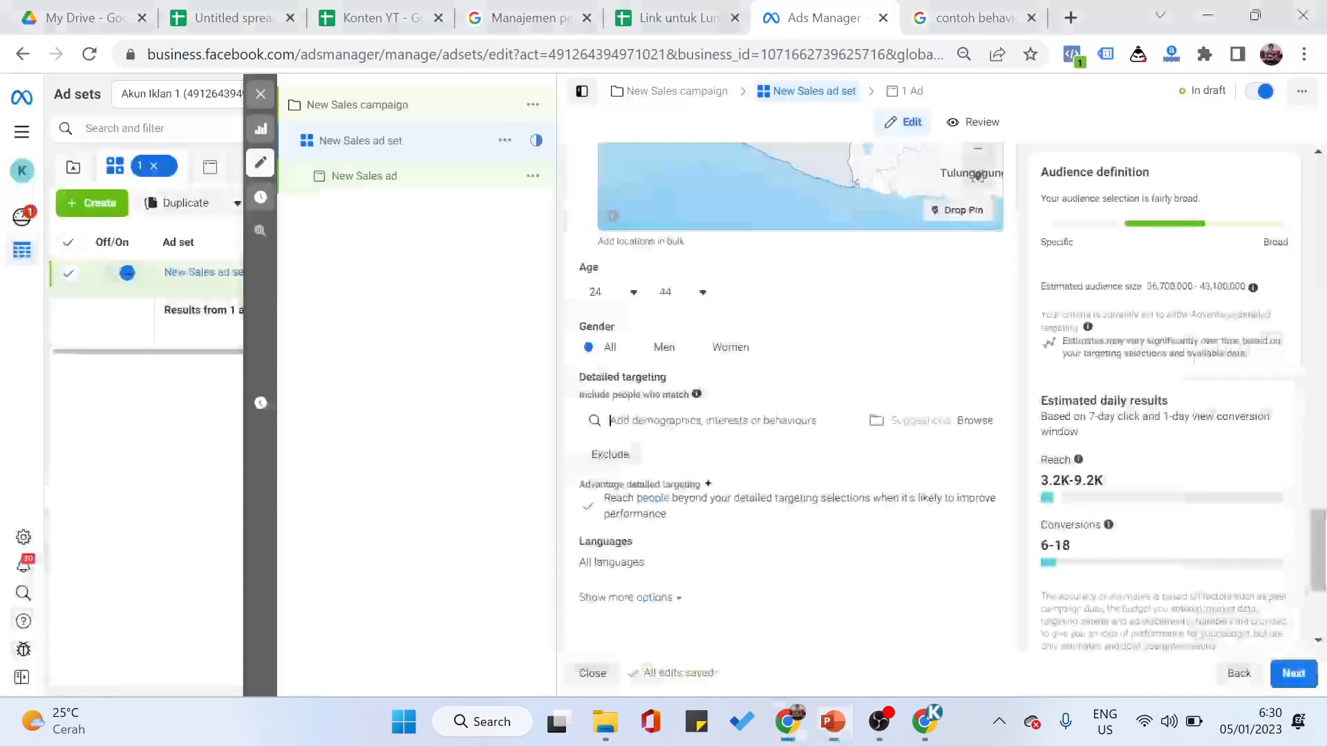
# - Search detailed targeting for Travel, try the Frequent travellers behaviour, and remove it again
pyautogui.write('Travel')
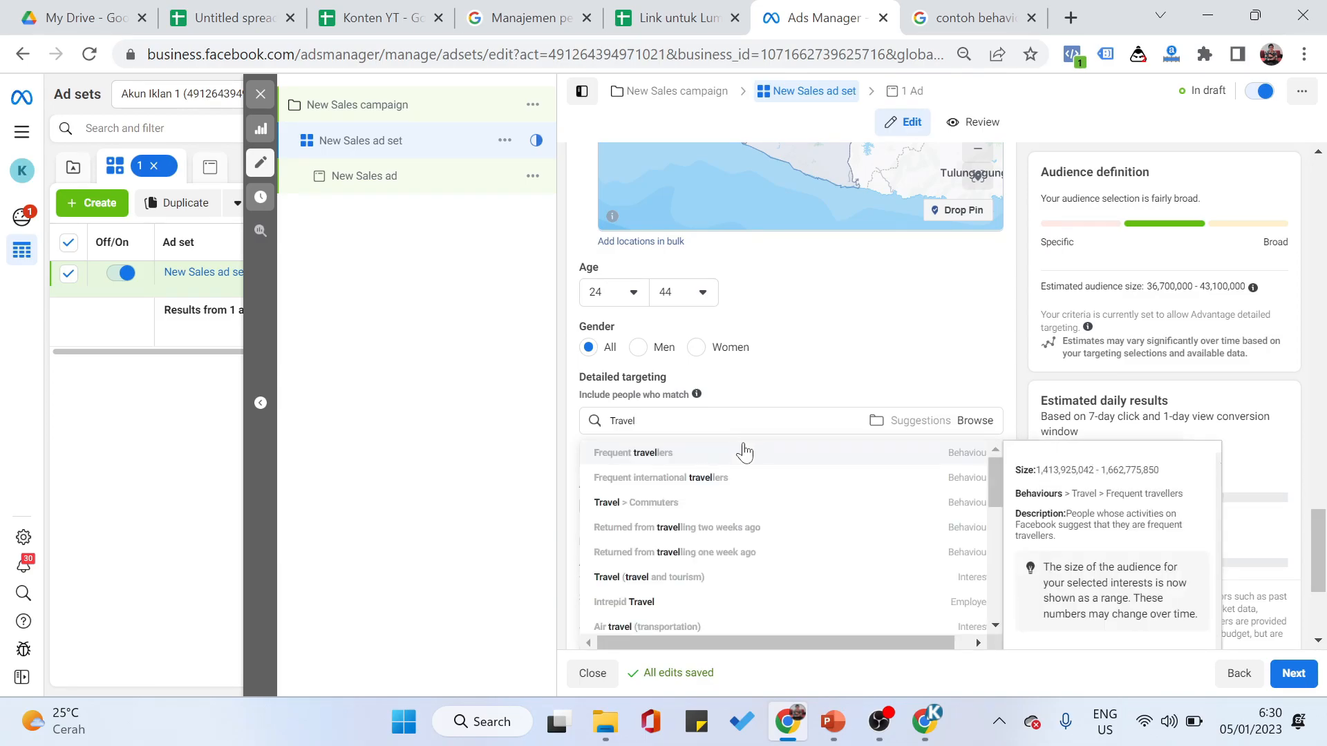
pyautogui.click(744, 454)
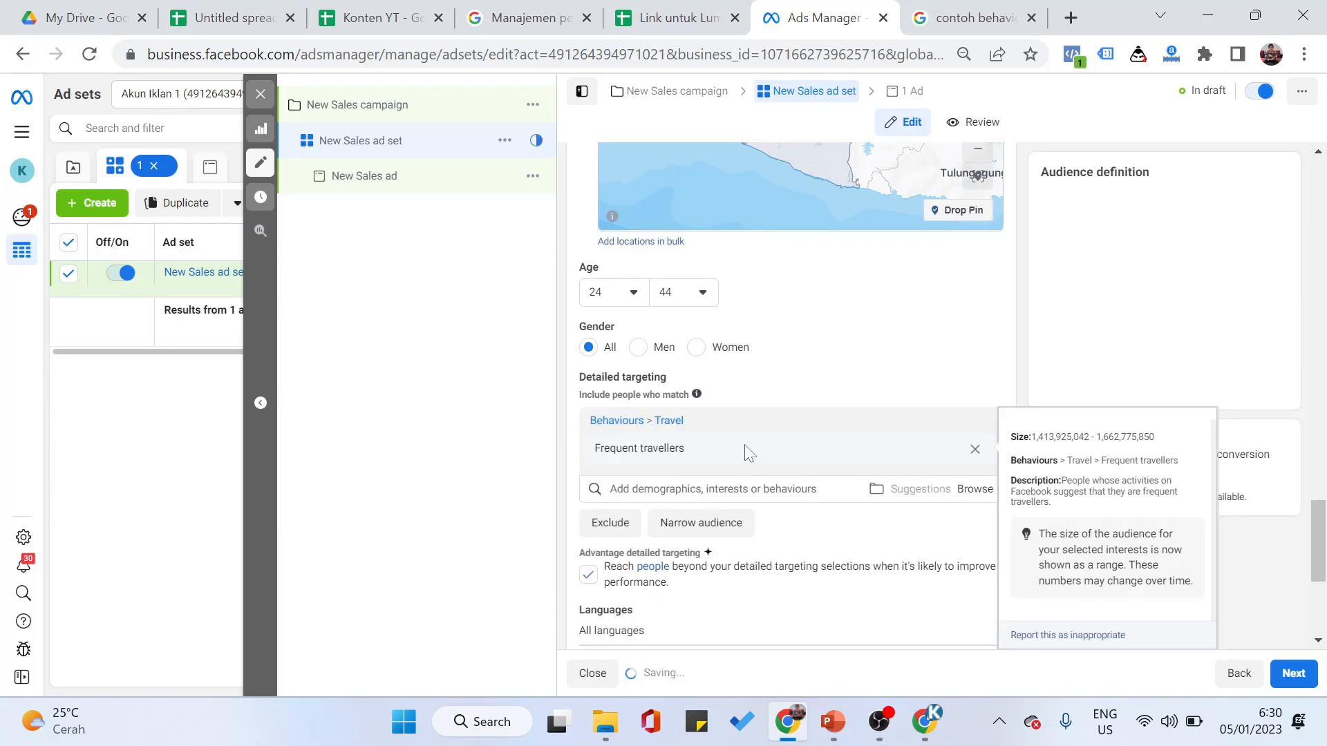
pyautogui.click(975, 451)
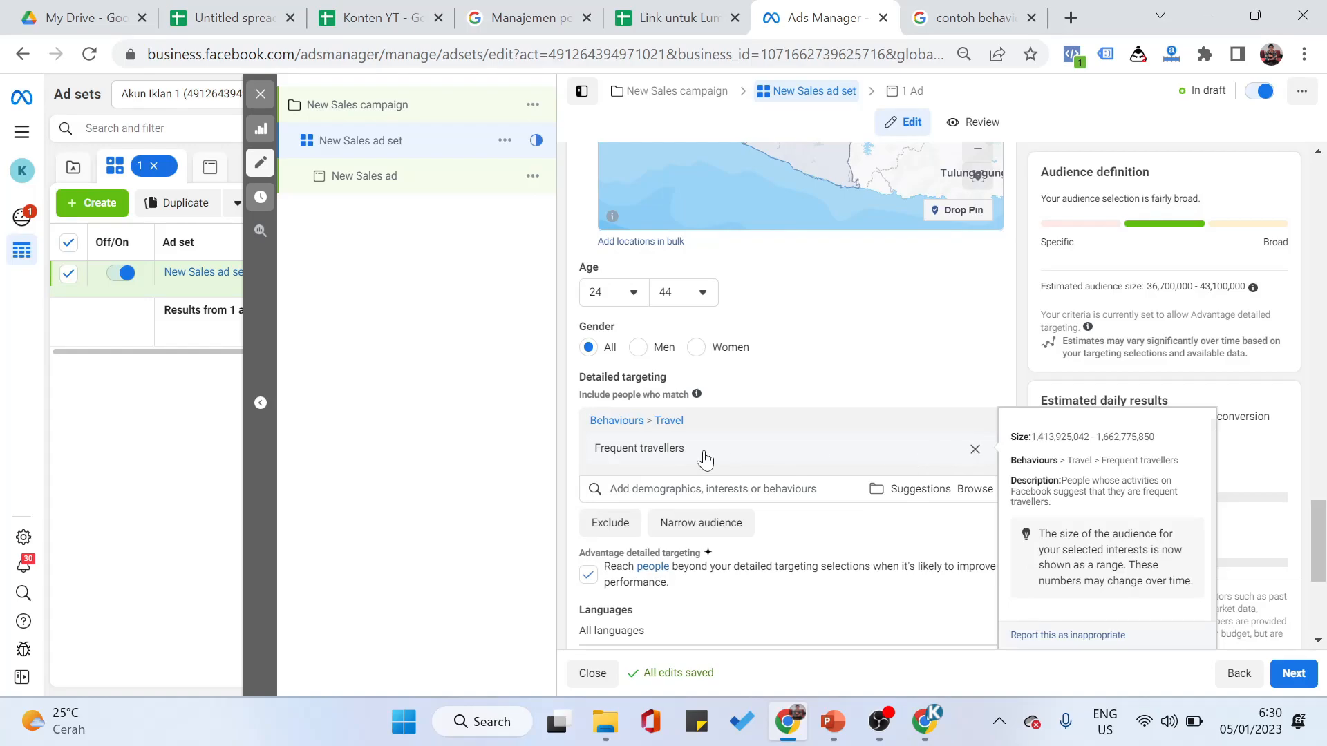
pyautogui.click(673, 421)
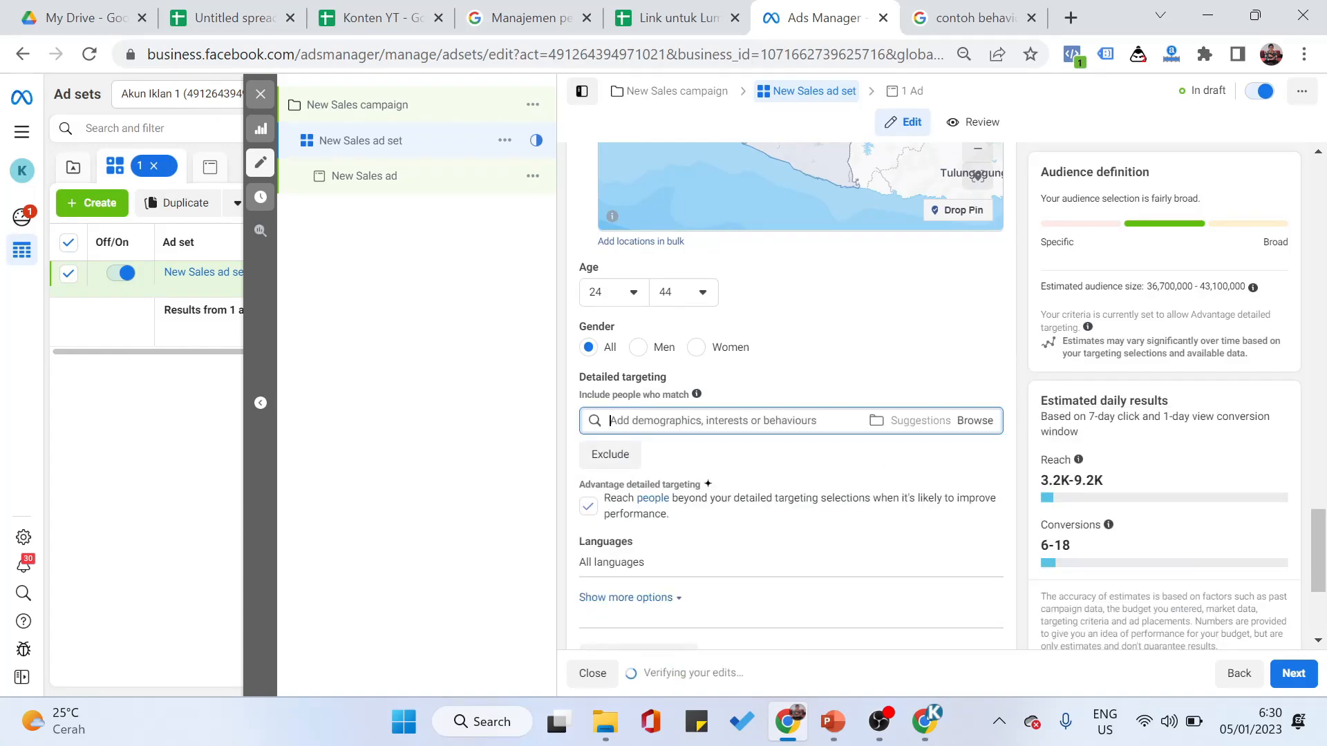
# - Search detailed targeting for Traveling and Travel, compare the suggestions, and add the Travel > Commuters behaviour
pyautogui.write('Traveling')
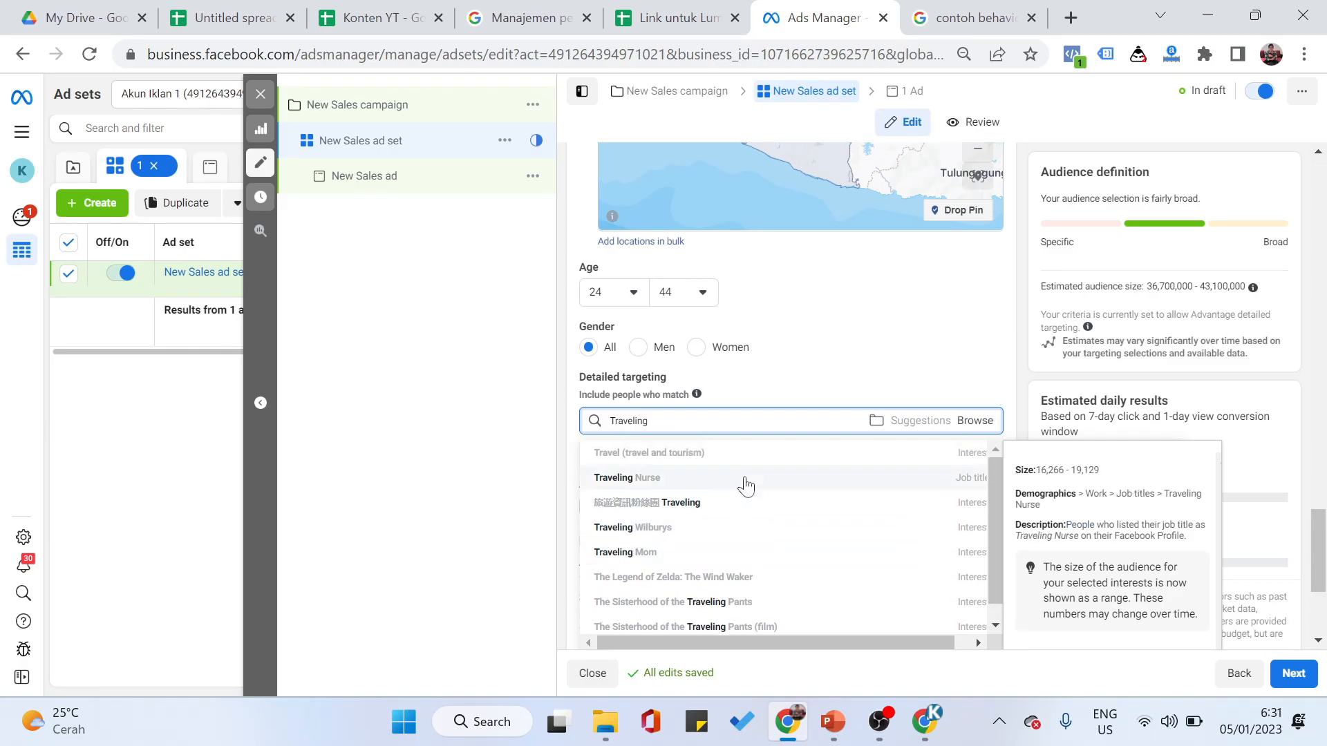
pyautogui.press('BackSpace')
pyautogui.press('BackSpace')
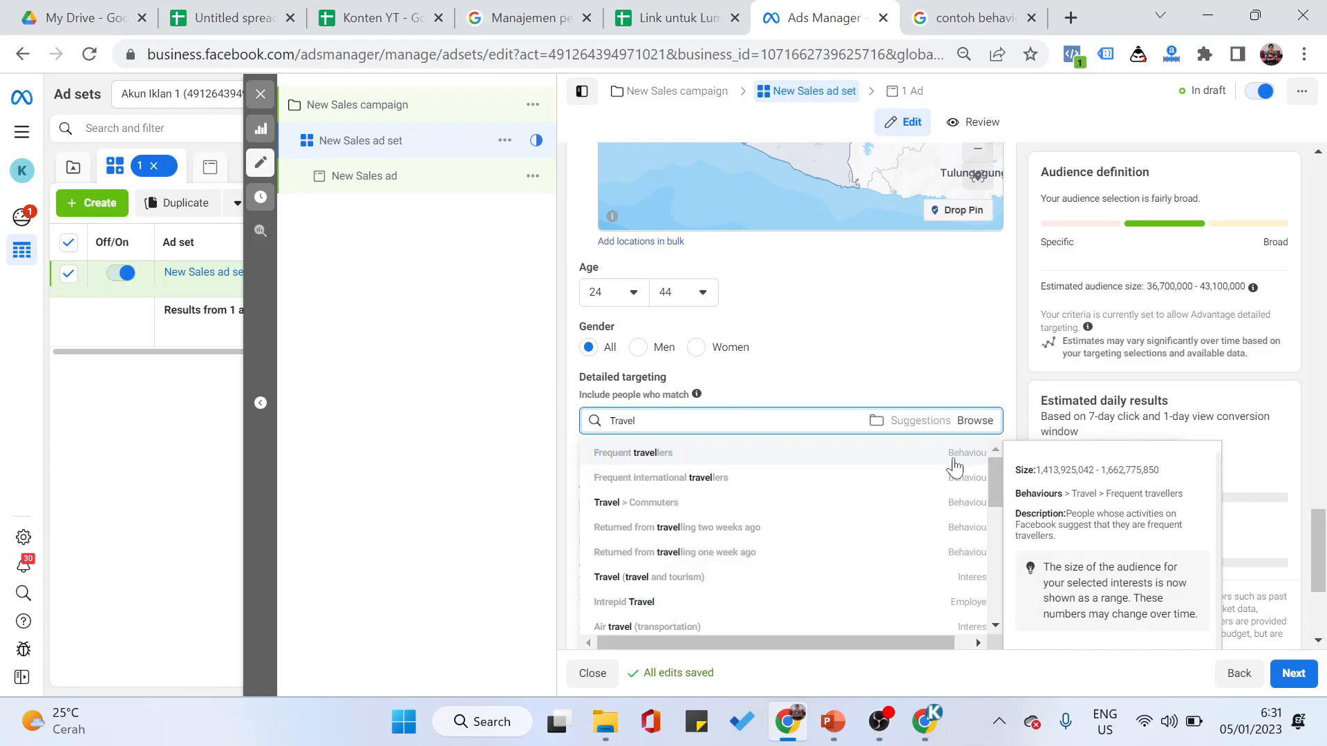
pyautogui.scroll(-2, 949, 508)
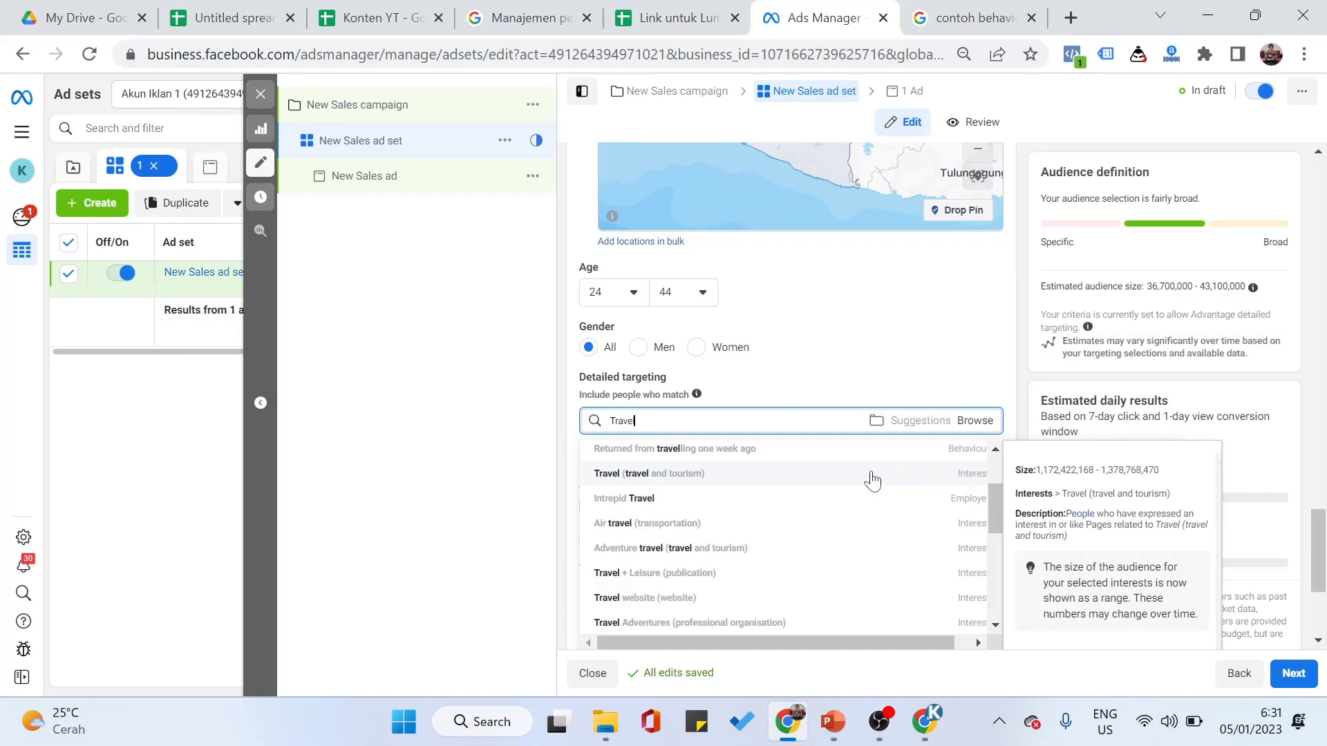
pyautogui.scroll(1, 850, 480)
pyautogui.scroll(1, 768, 480)
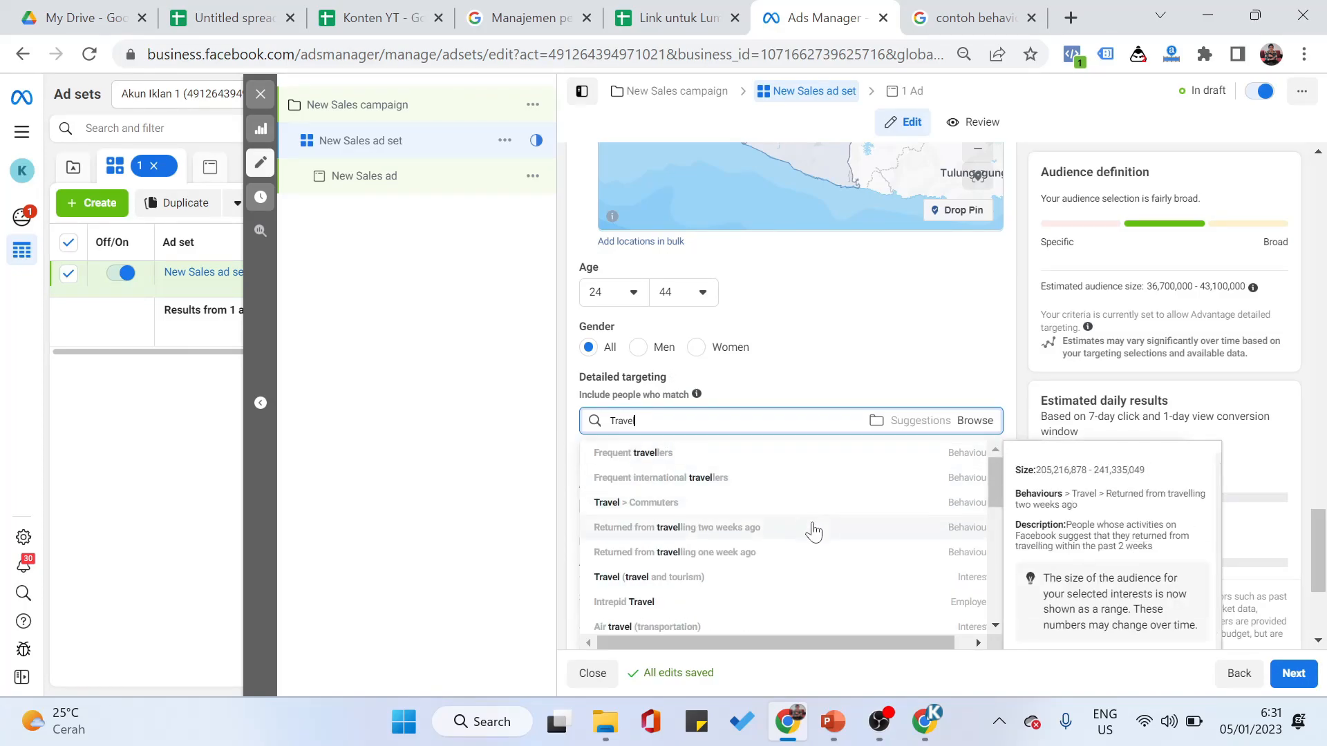
pyautogui.click(789, 511)
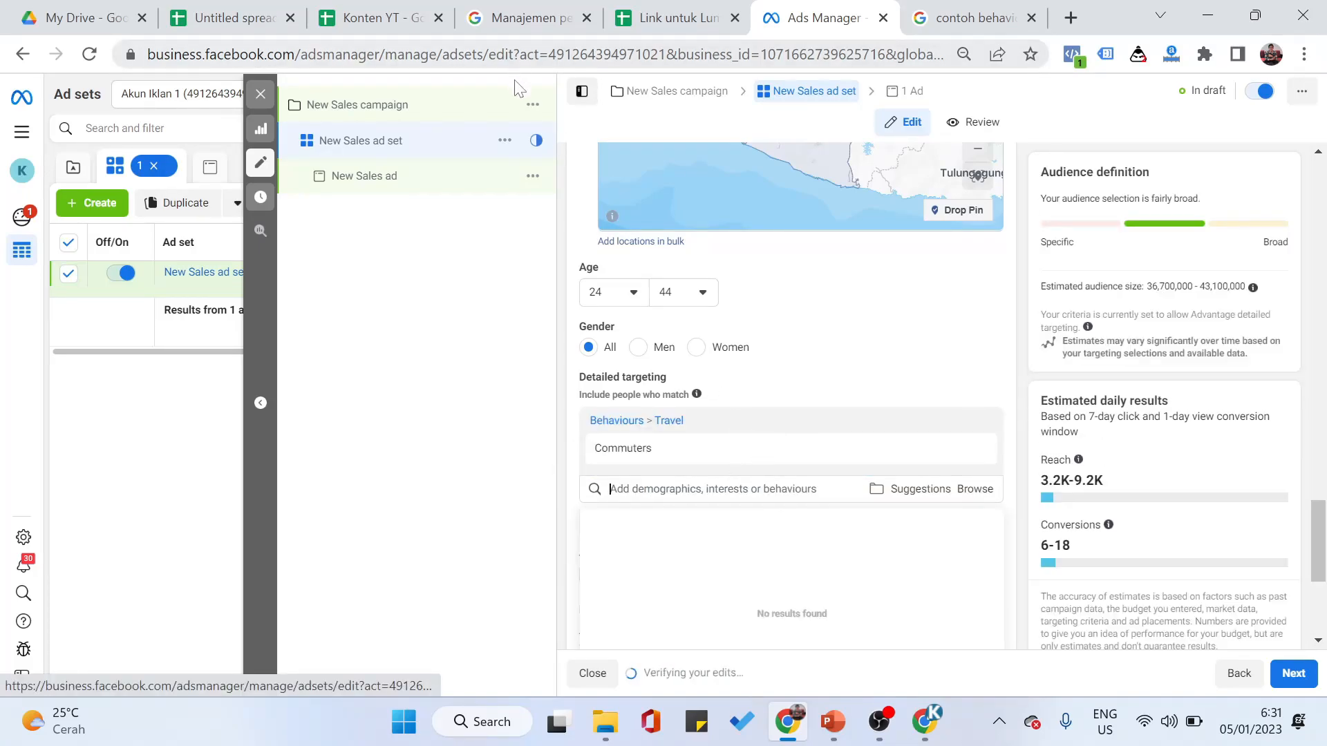
# - Check the planned interest on the first slide of interest.pptx in PowerPoint, and try adding the iPhone (smartphone) interest in Ads Manager before removing it
pyautogui.hotkey('alt', 'Tab')
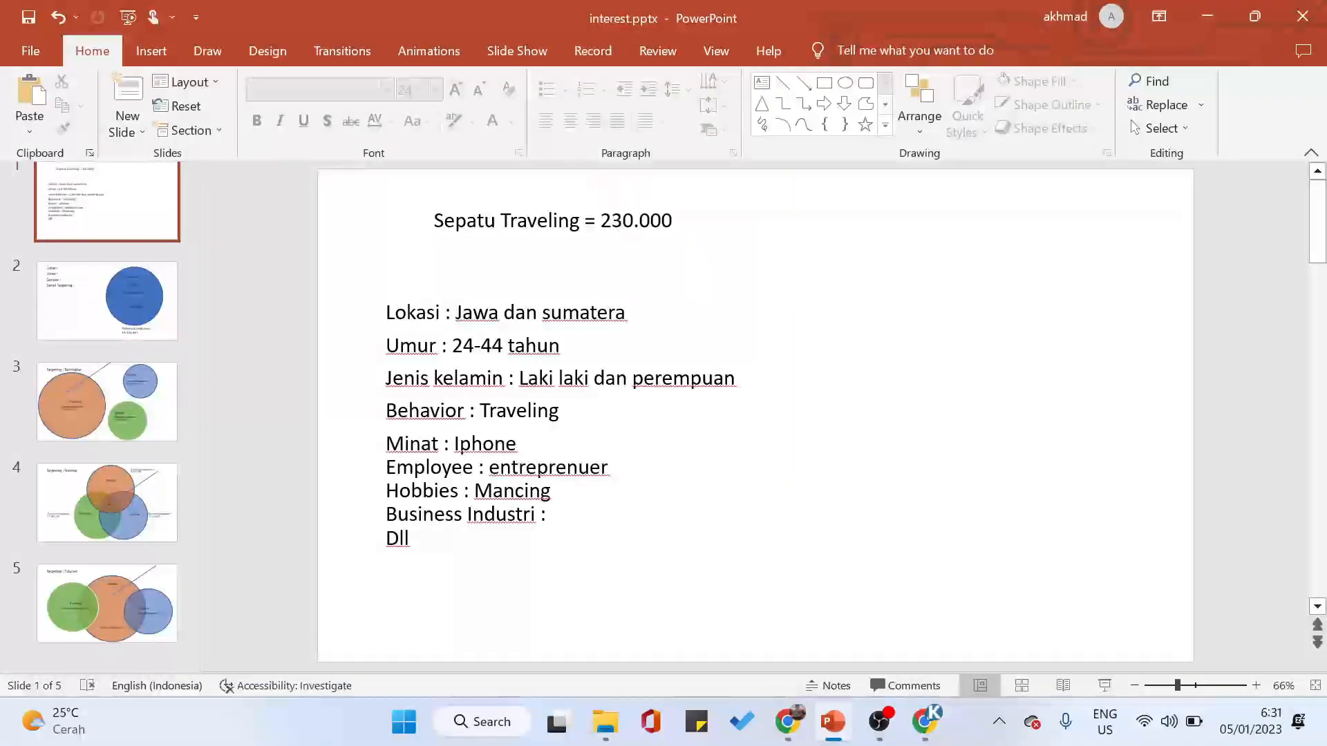
pyautogui.hotkey('alt', 'Tab')
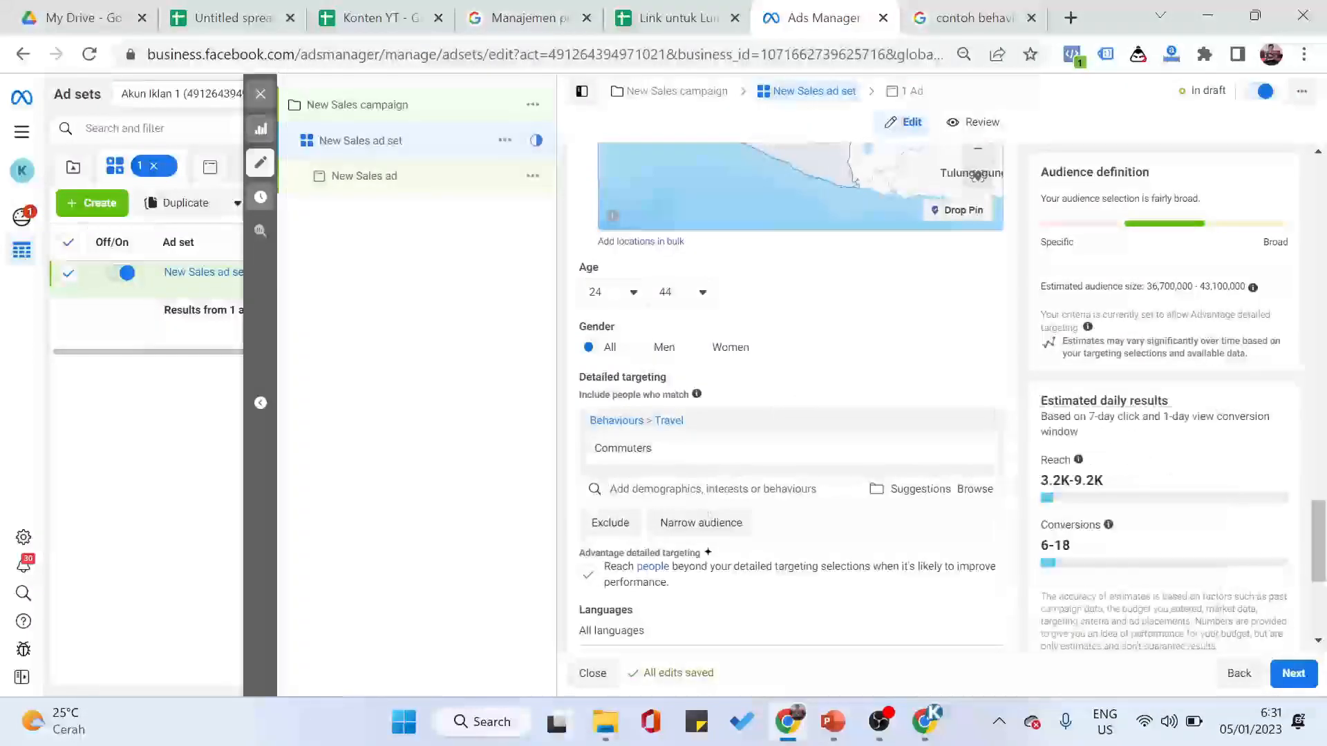
pyautogui.write('iph')
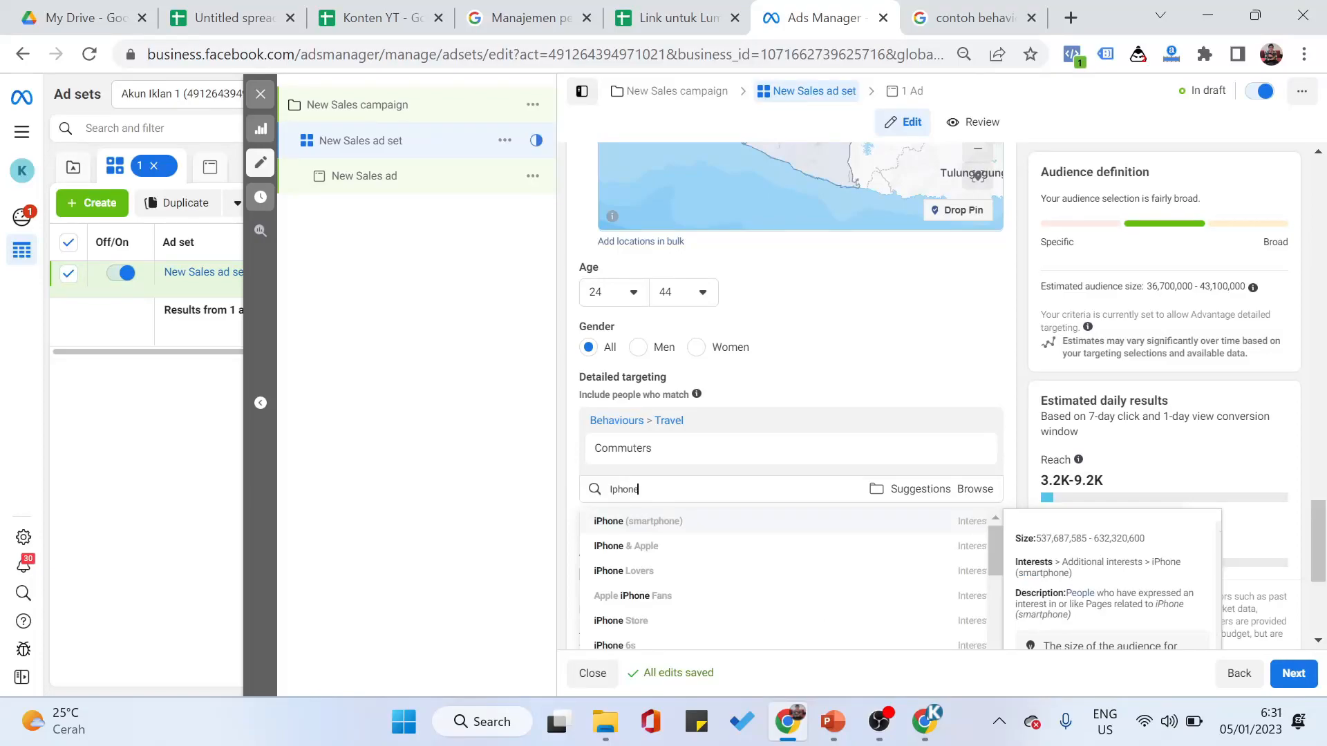
pyautogui.click(682, 529)
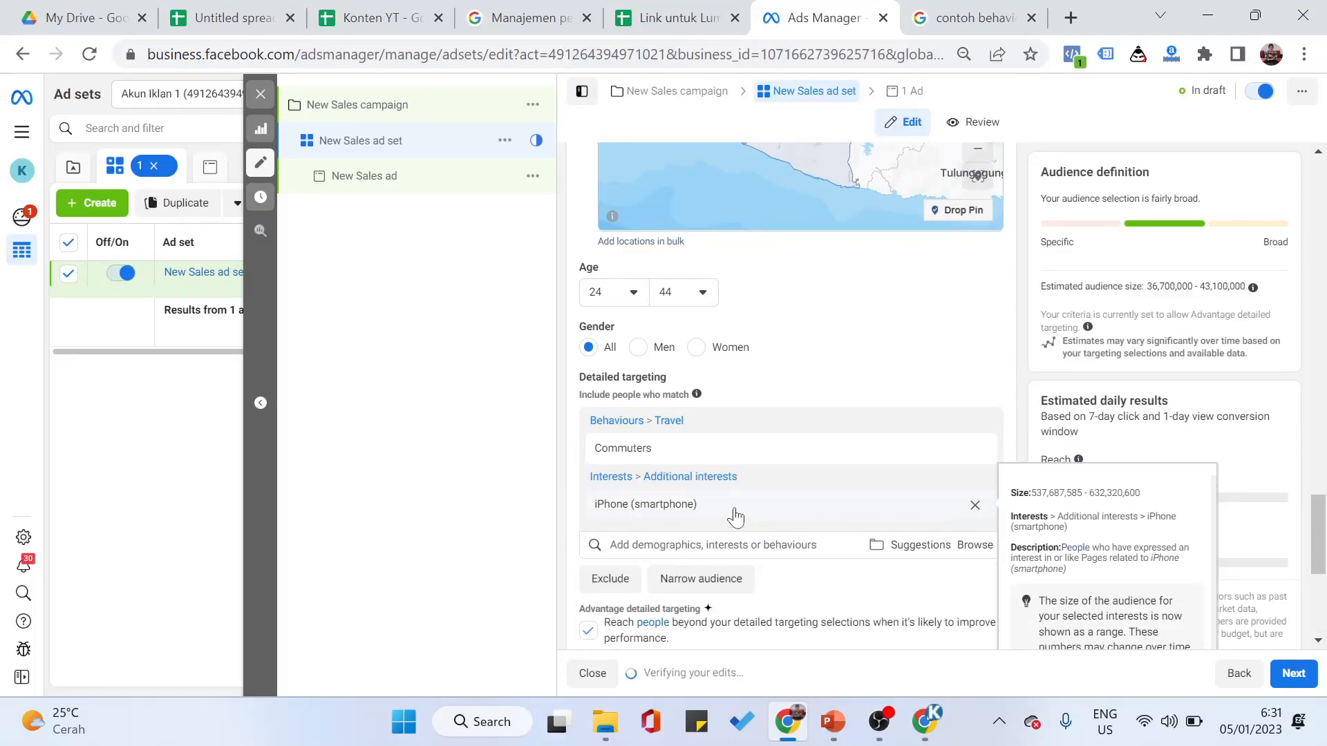
pyautogui.click(678, 493)
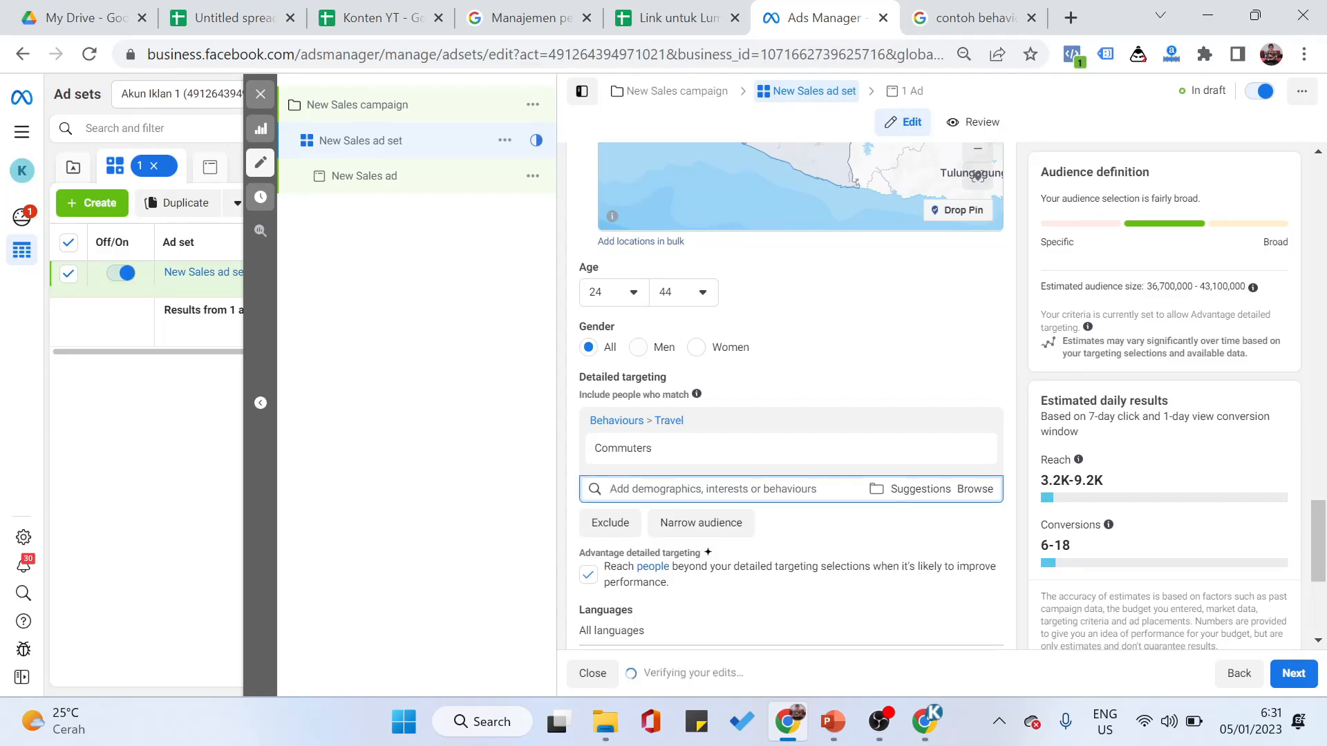
# - Search detailed targeting for iphone, look through the suggested interests and behaviours, and add the iPhone (smartphone) interest
pyautogui.write('ih')
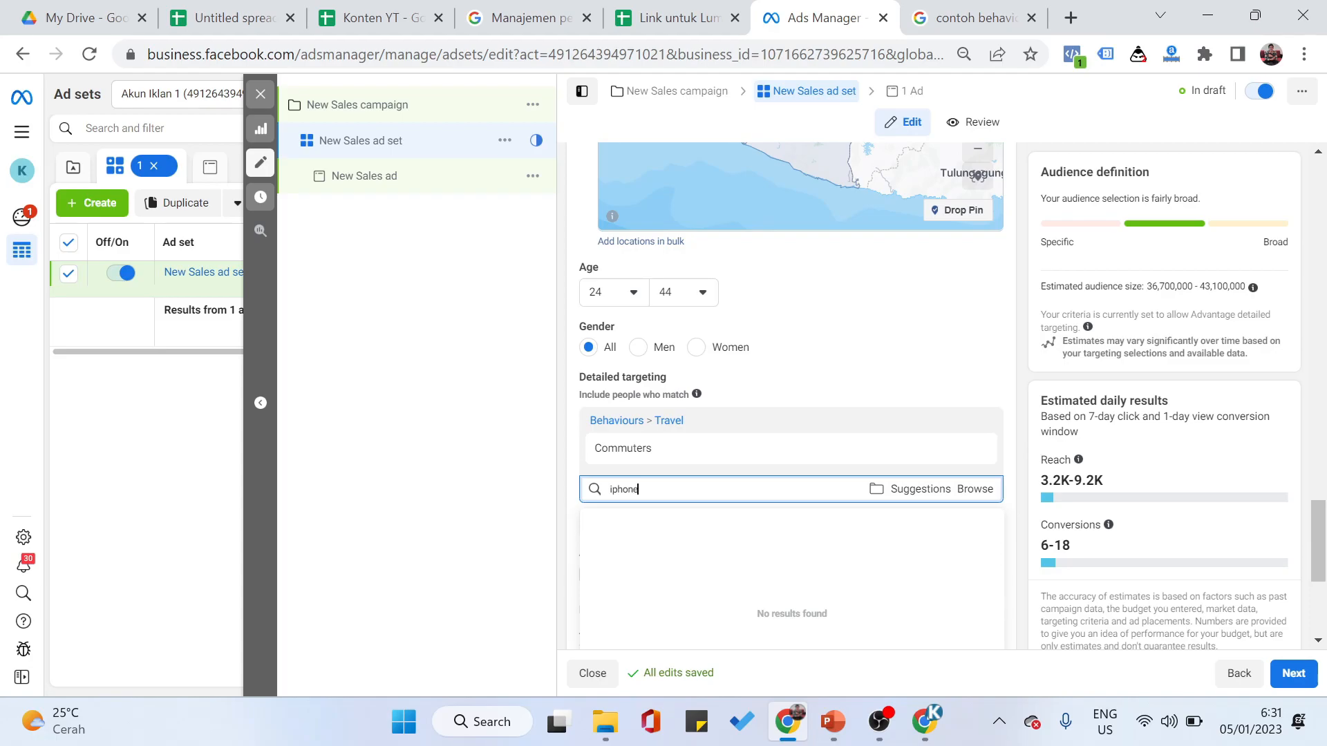
pyautogui.scroll(-3, 850, 400)
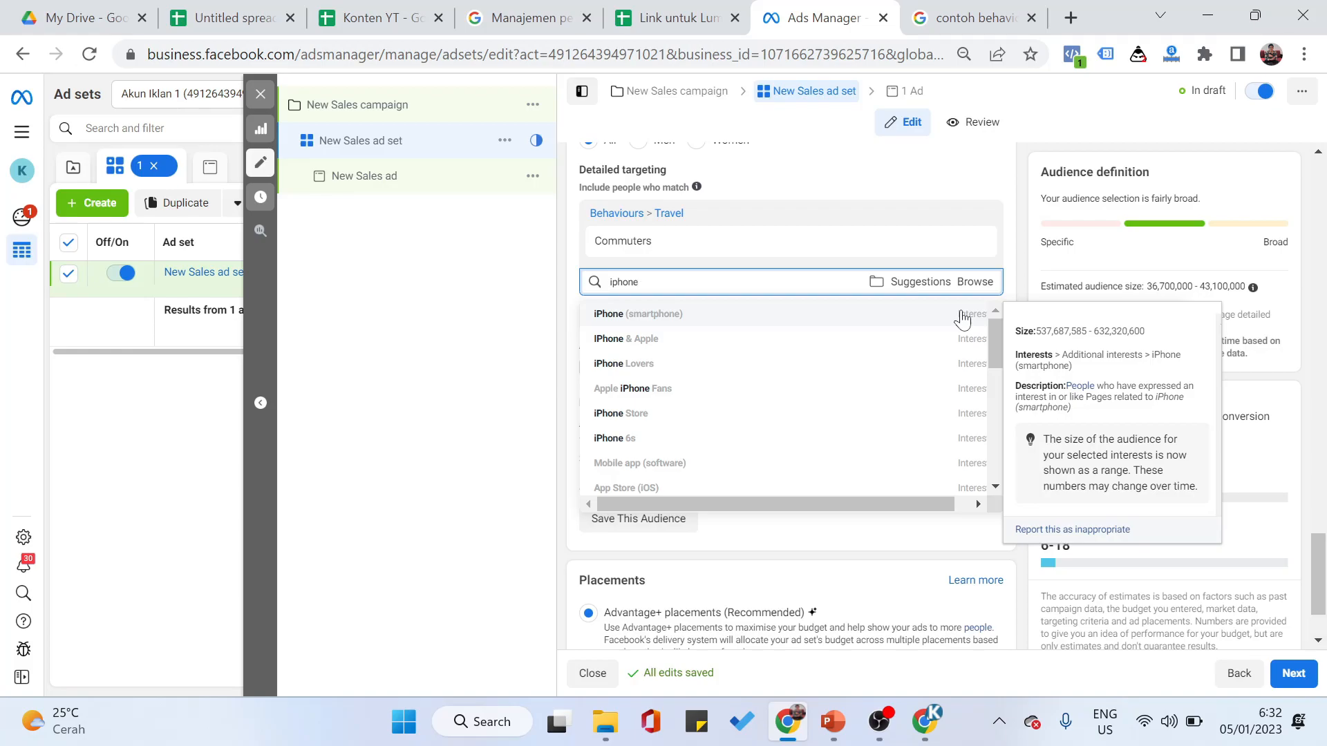
pyautogui.scroll(-5, 940, 373)
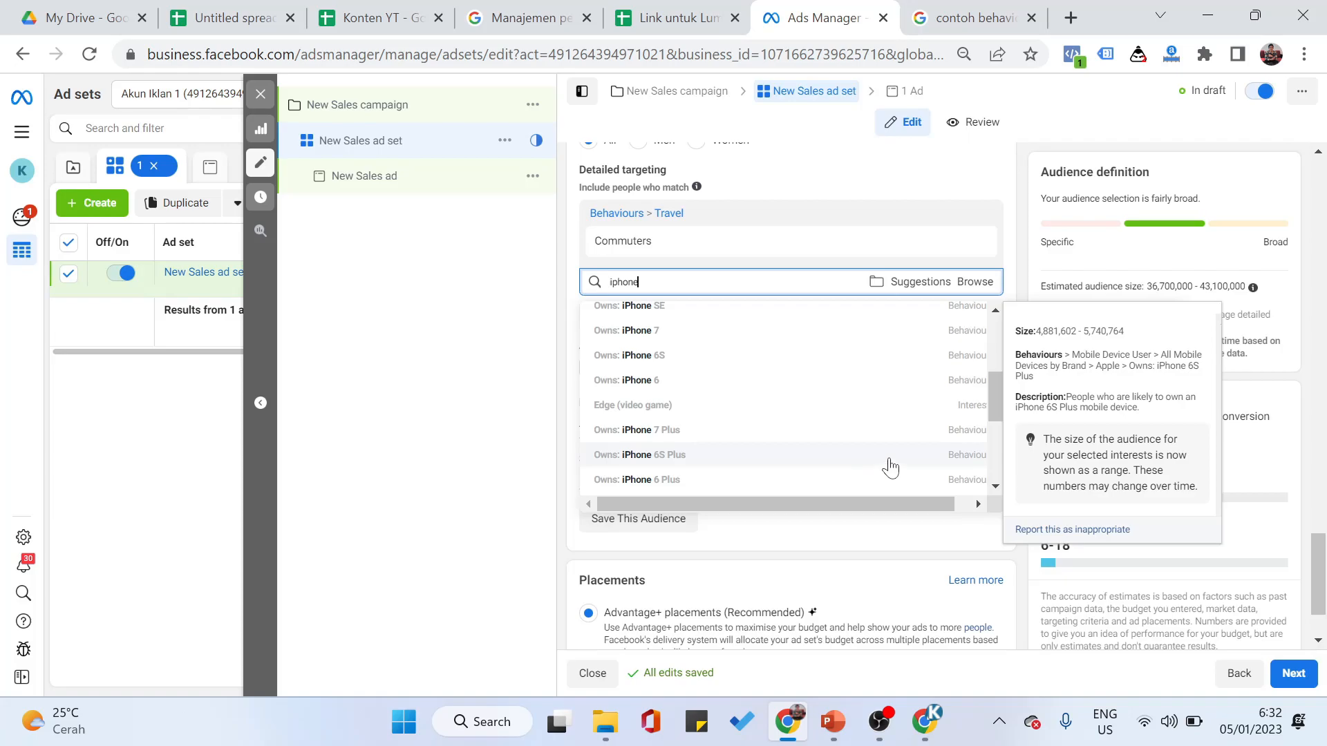
pyautogui.scroll(5, 906, 424)
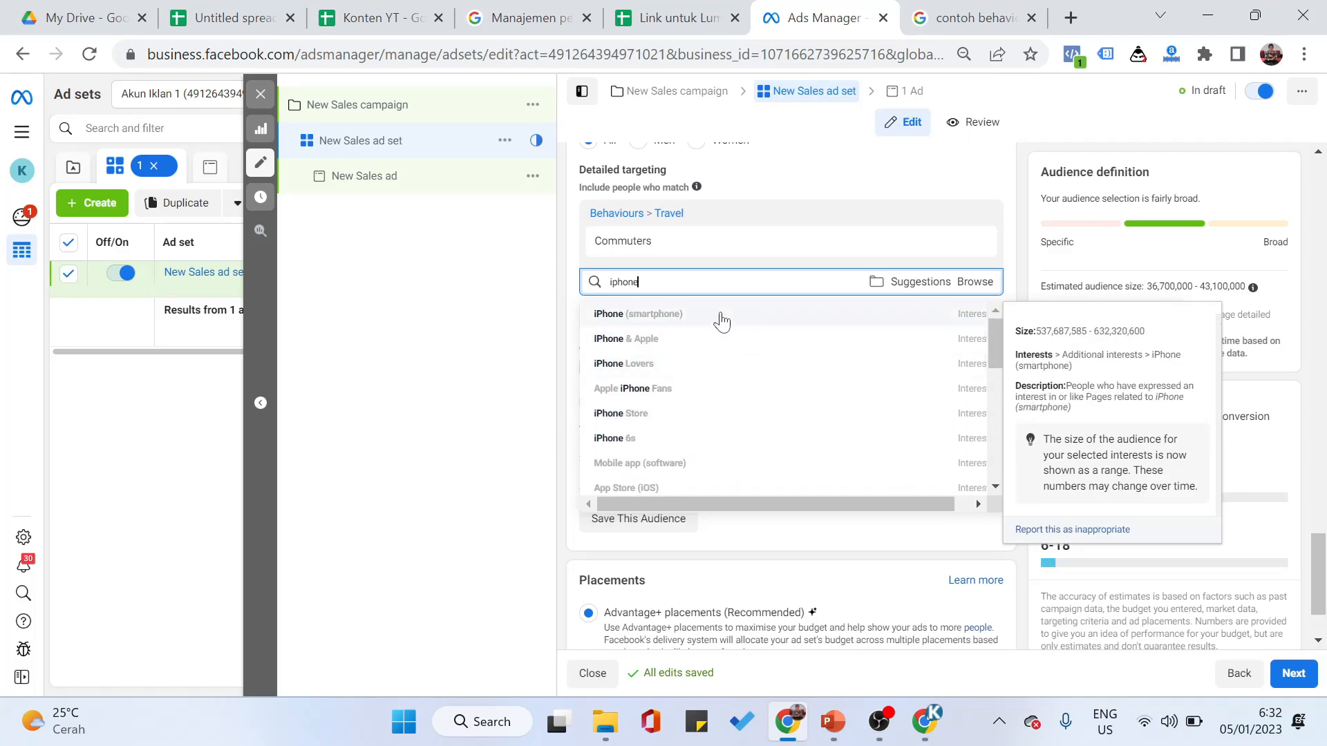
pyautogui.click(719, 316)
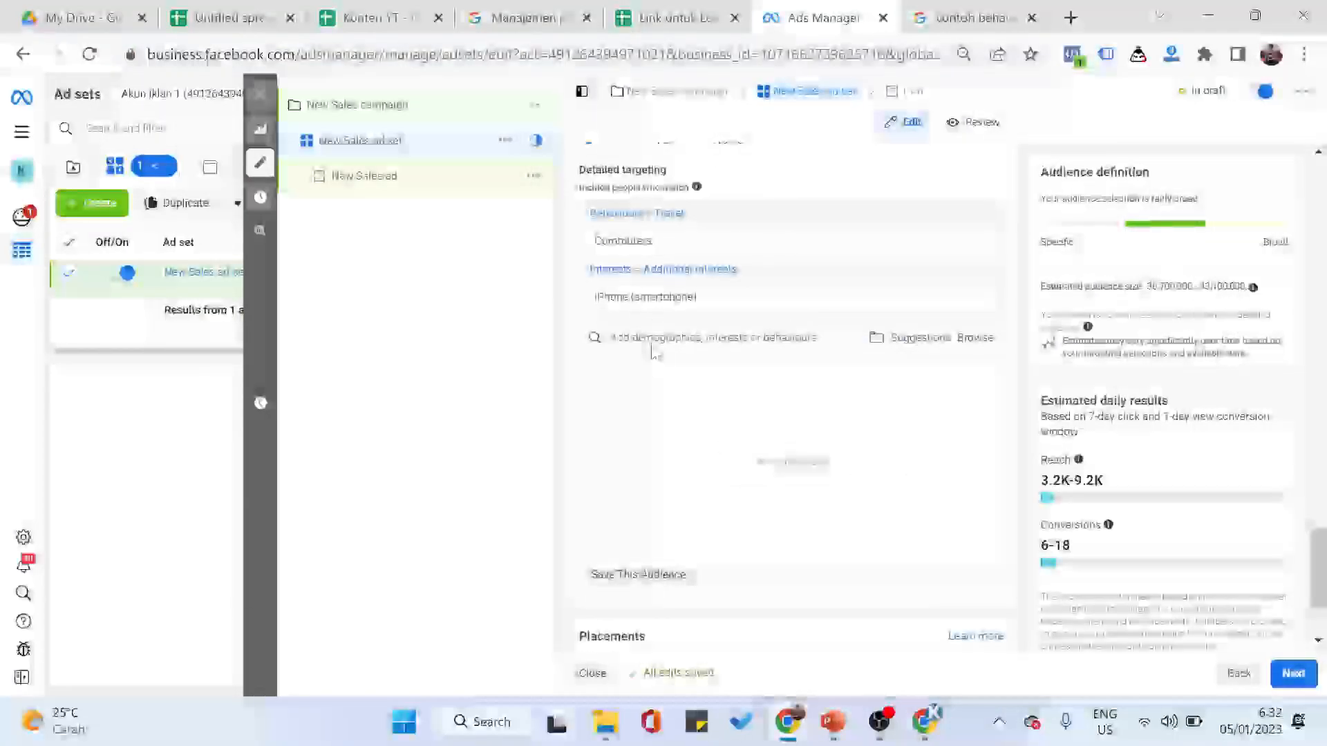
# - Add the Entrepreneurship (business and finance) interest to detailed targeting and examine the audience definition and estimated daily results
pyautogui.write('entrepre')
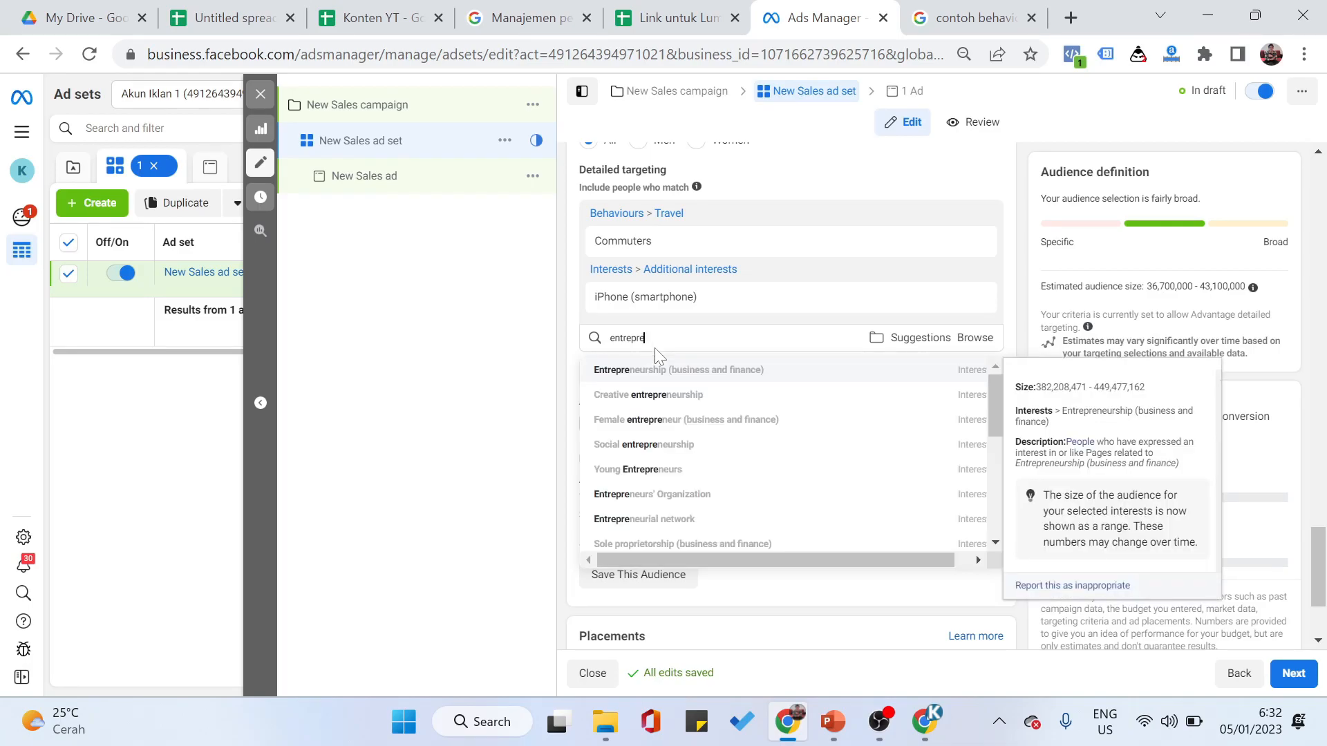
pyautogui.click(670, 377)
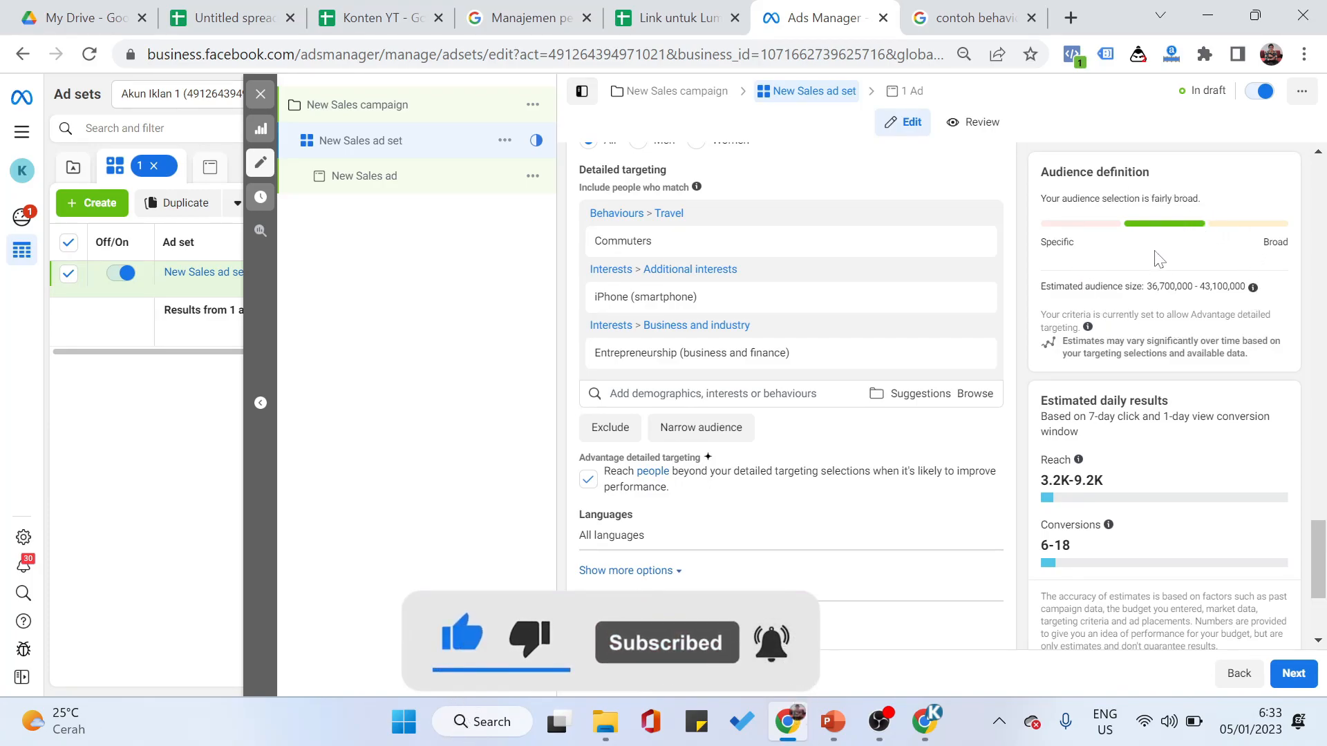
pyautogui.moveTo(919, 225)
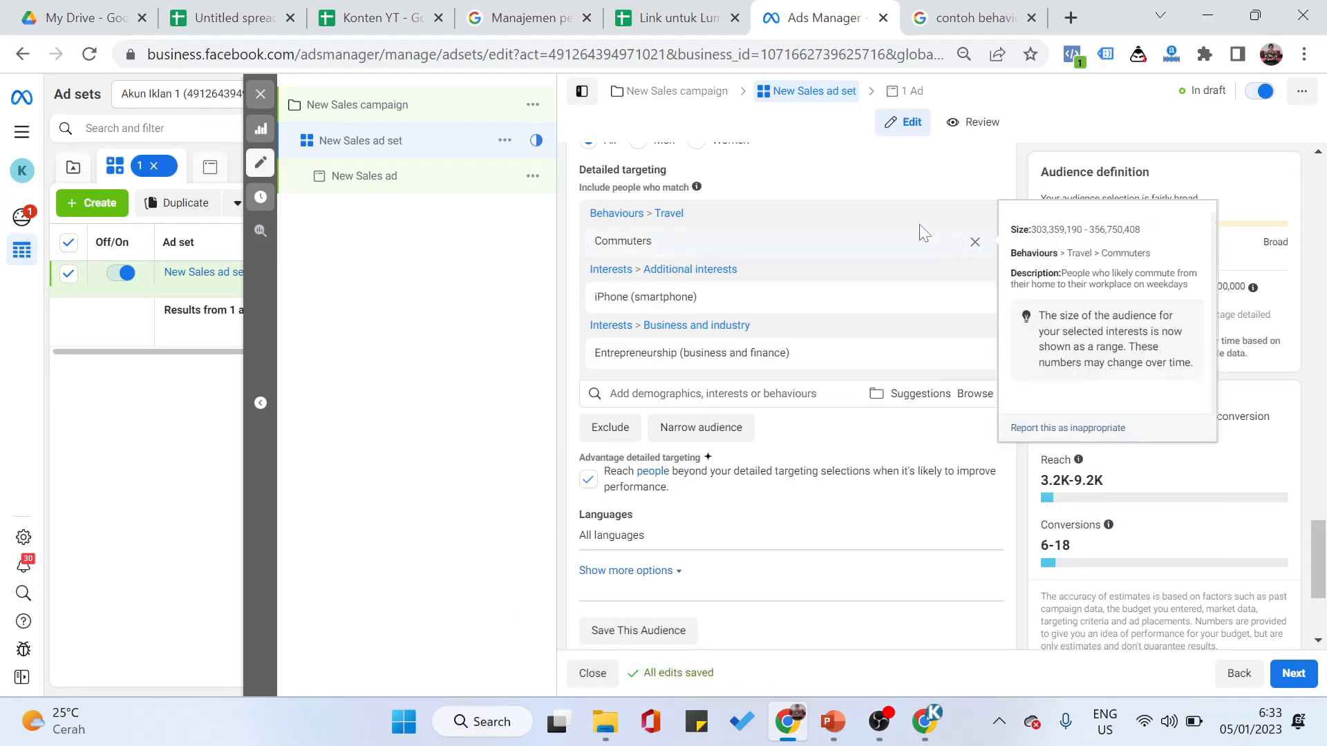
pyautogui.moveTo(1114, 316)
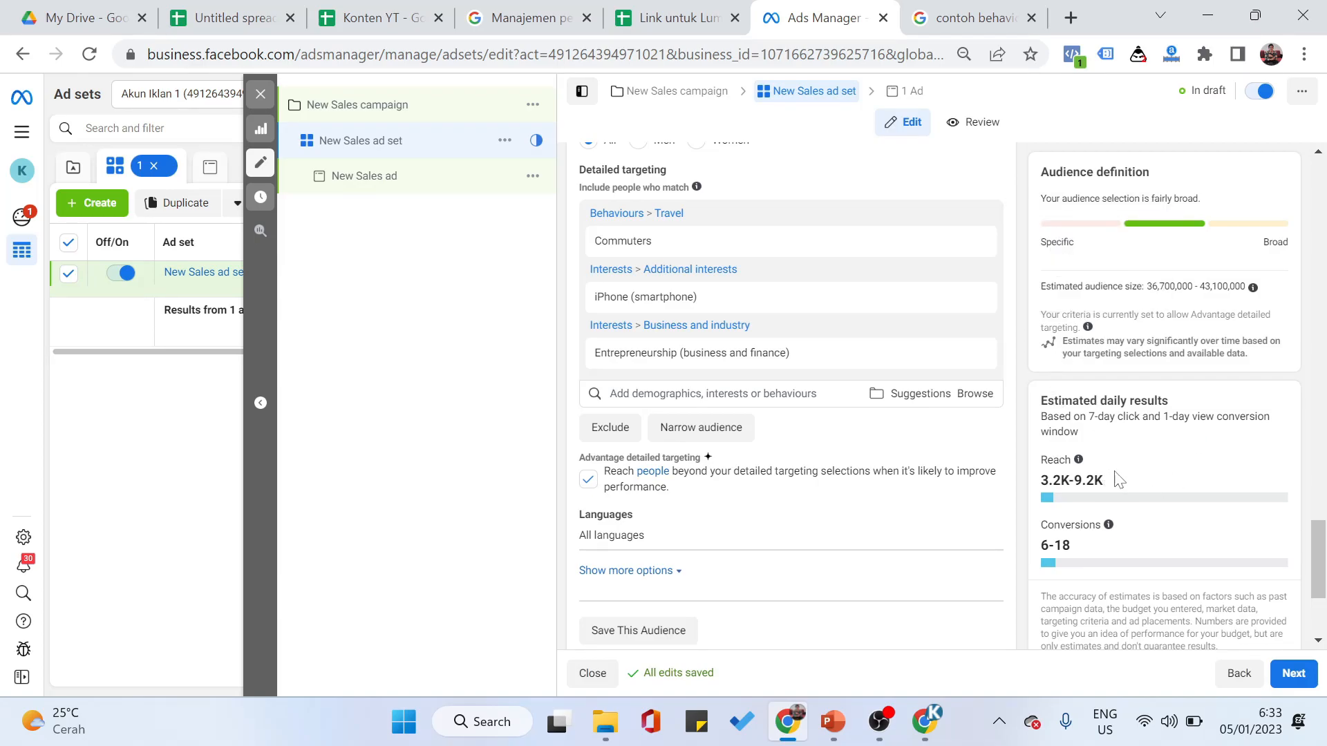
# - Try a daily ad set budget of Rp2,000,000 to compare the estimated results, and set it back to Rp200,000
pyautogui.scroll(15, 774, 338)
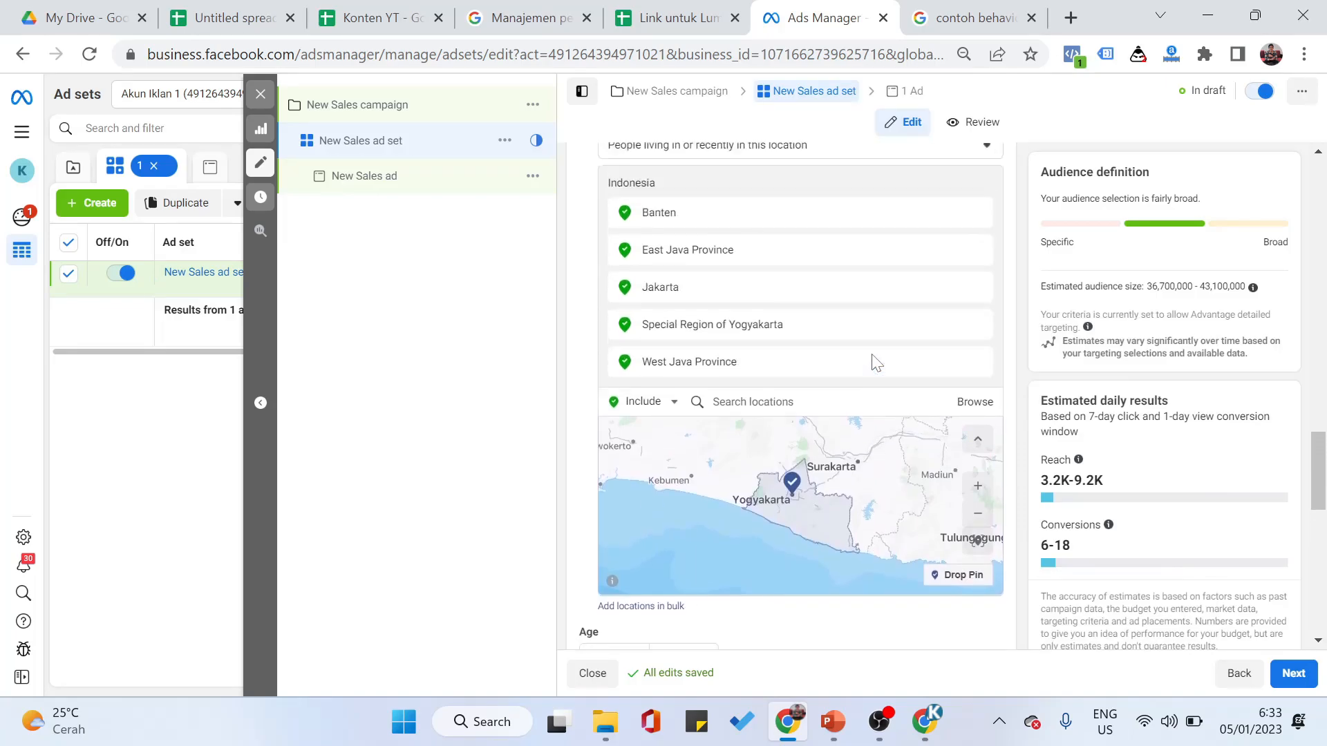
pyautogui.scroll(-2, 877, 362)
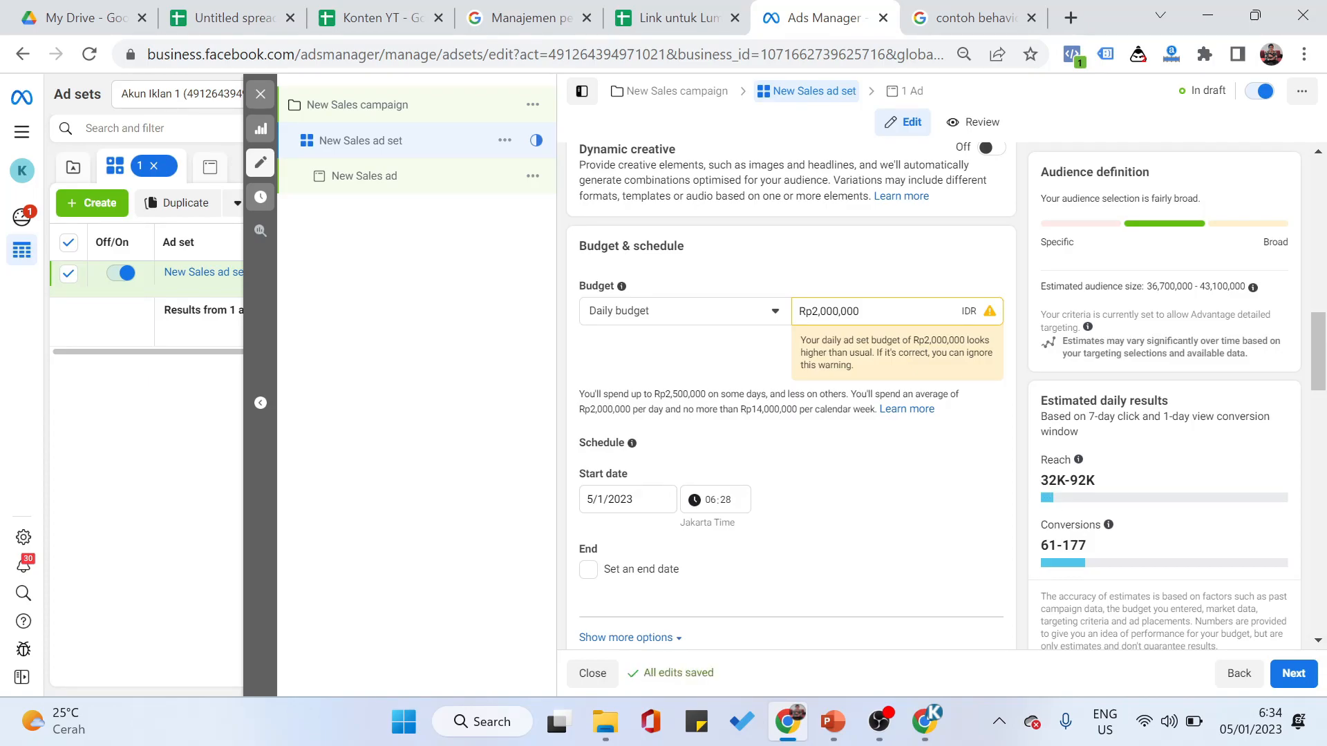
pyautogui.press('BackSpace')
pyautogui.press('BackSpace')
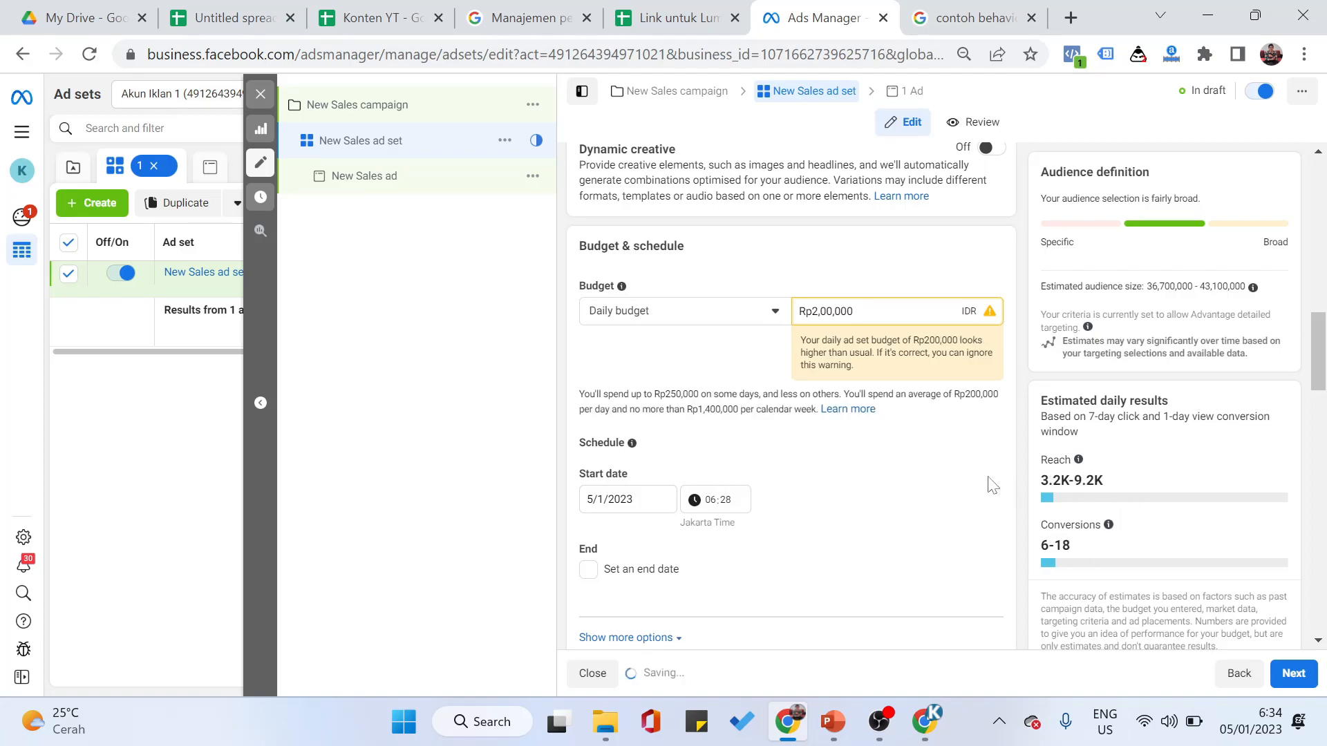
# - Review the ad set's detailed targeting and compare it with the Targeting : Bertingkat diagram on slide 3 of interest.pptx in PowerPoint
pyautogui.scroll(-5, 959, 470)
pyautogui.scroll(-10, 965, 468)
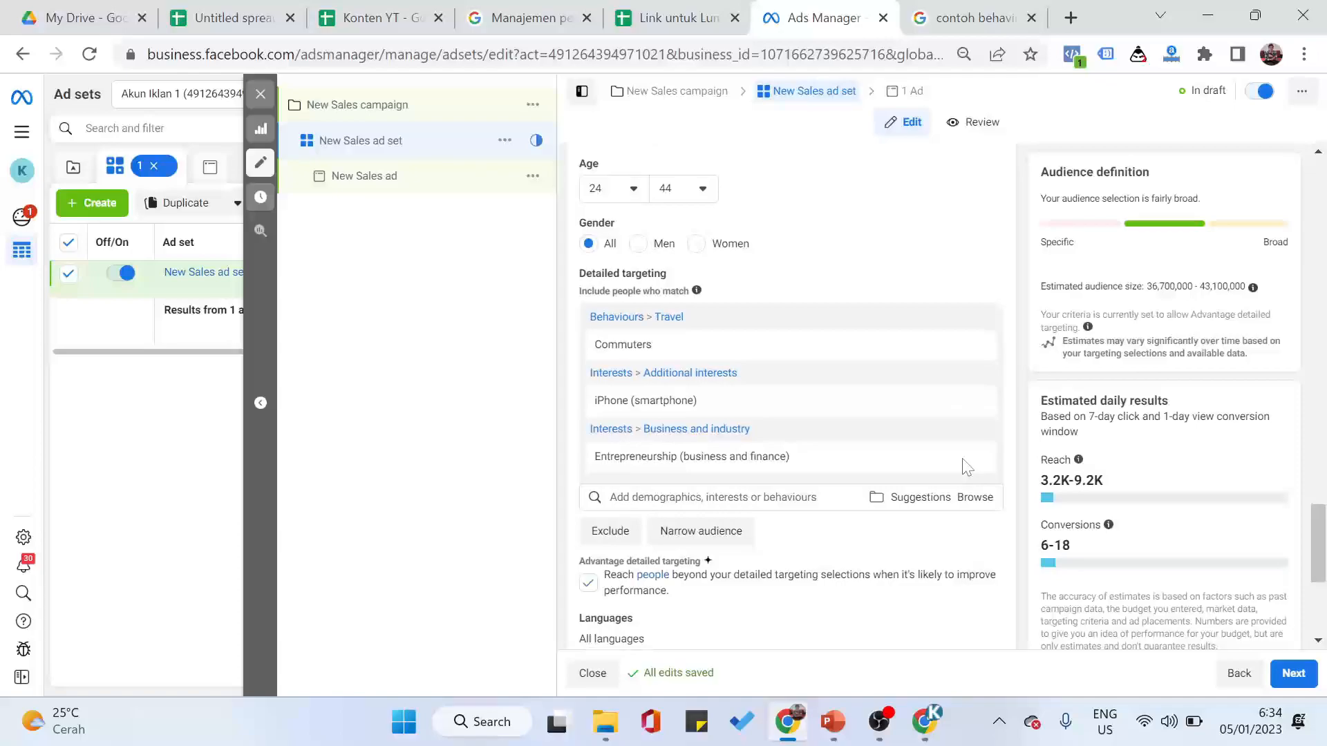
pyautogui.scroll(2, 967, 467)
pyautogui.scroll(-2, 926, 413)
pyautogui.moveTo(688, 397)
pyautogui.click(836, 732)
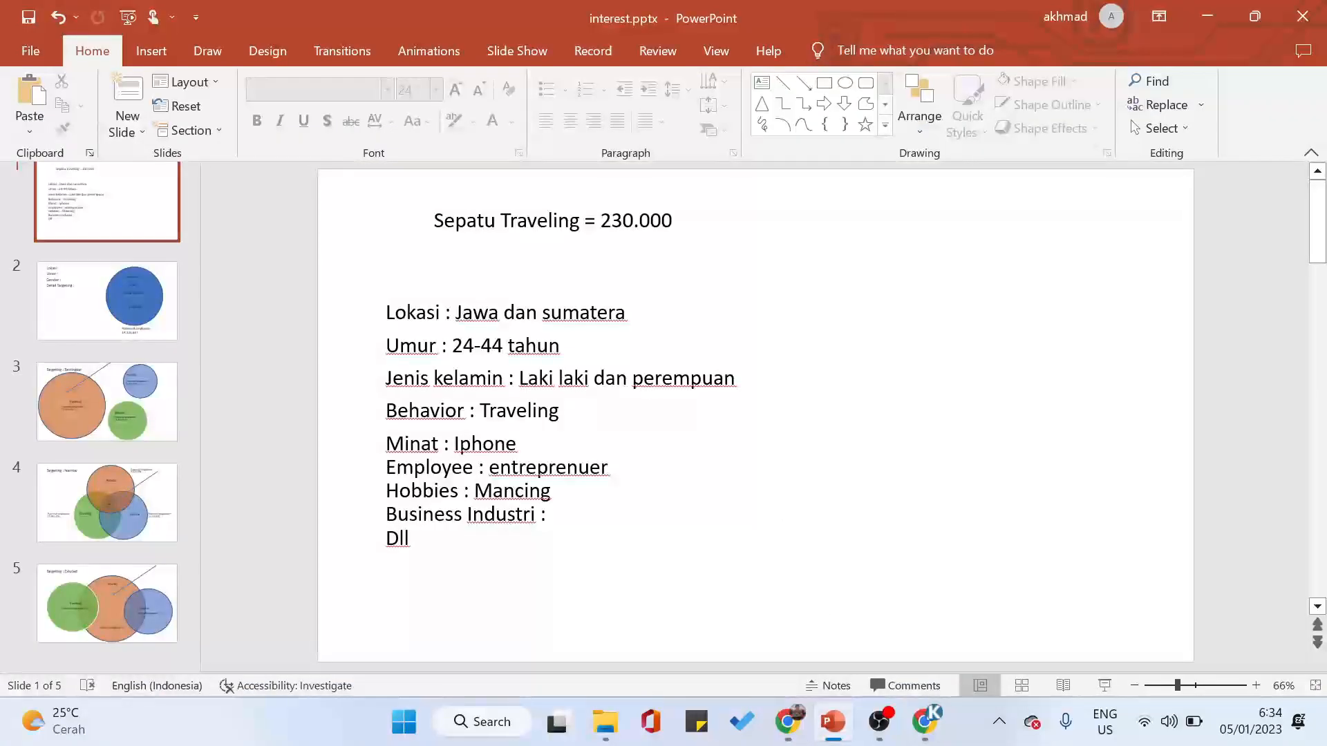
pyautogui.click(121, 304)
pyautogui.click(155, 393)
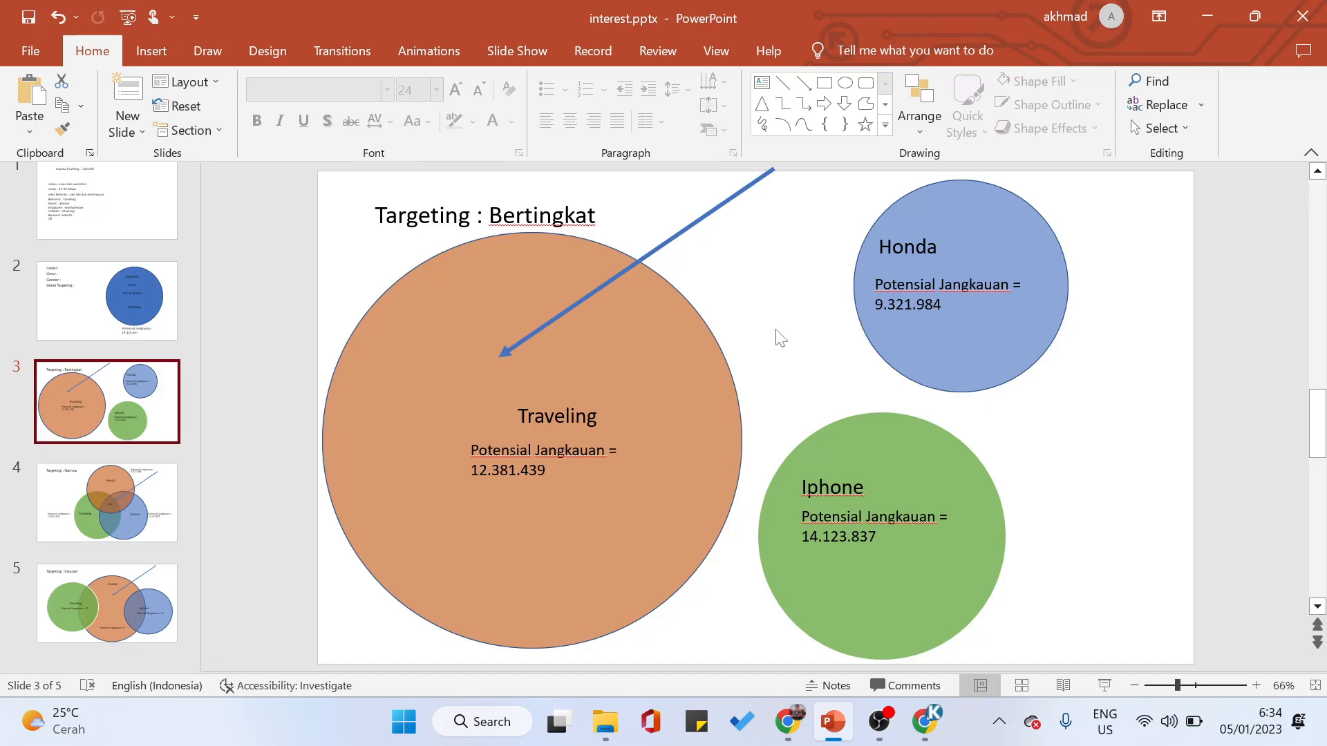
pyautogui.hotkey('alt', 'Tab')
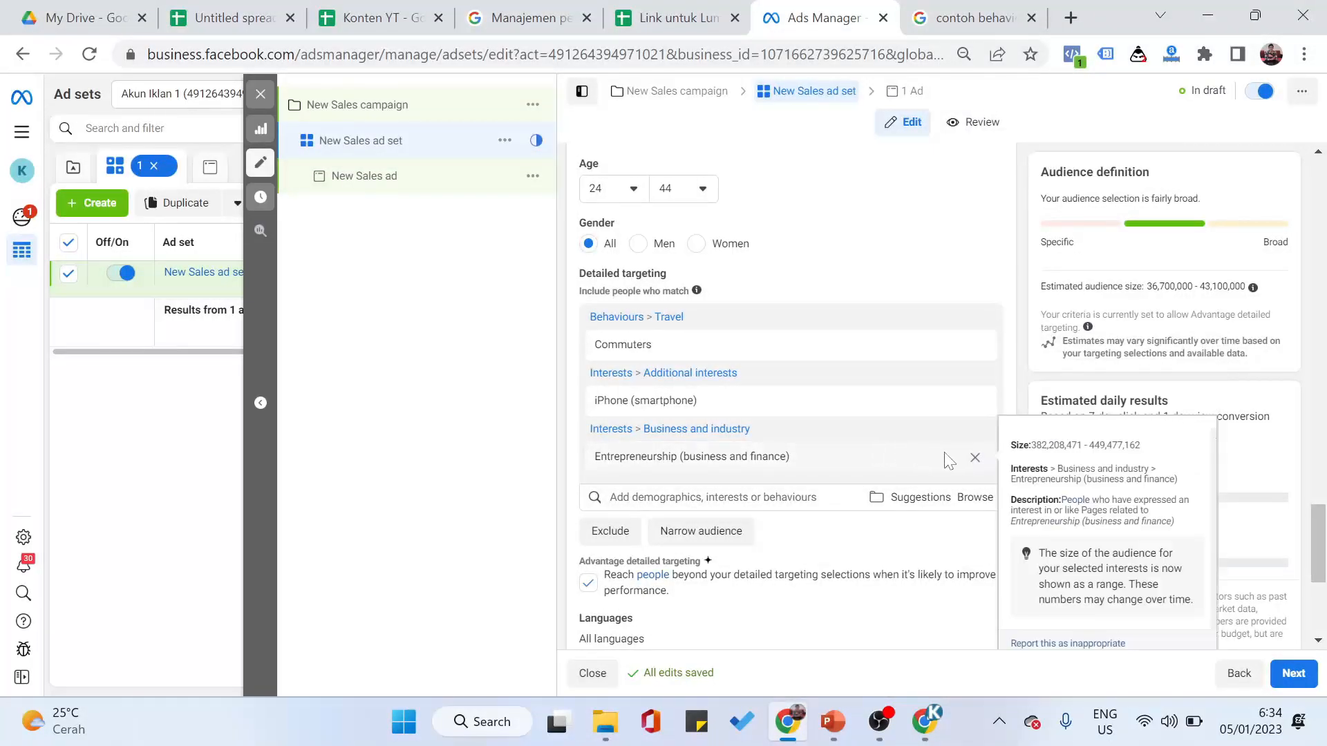
# - Replace the Entrepreneurship (business and finance) interest in detailed targeting with Honda (vehicles)
pyautogui.click(975, 460)
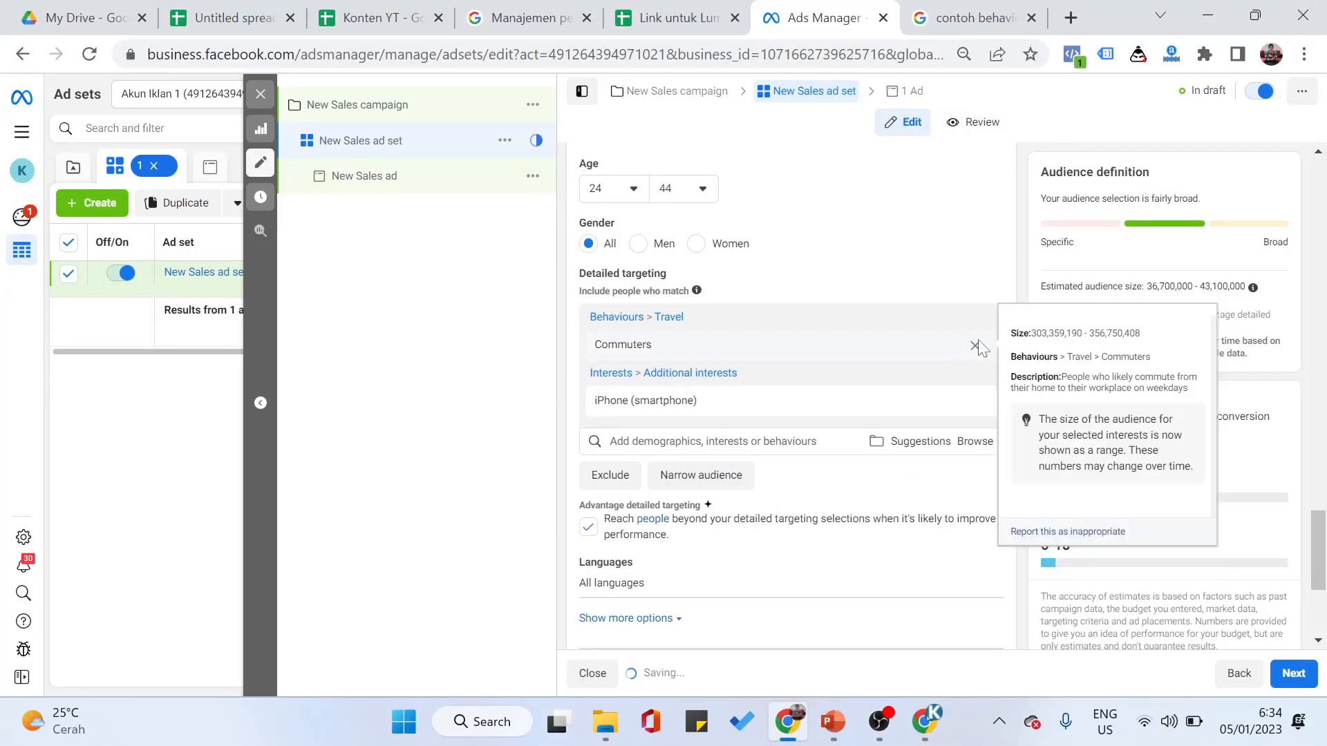
pyautogui.click(736, 441)
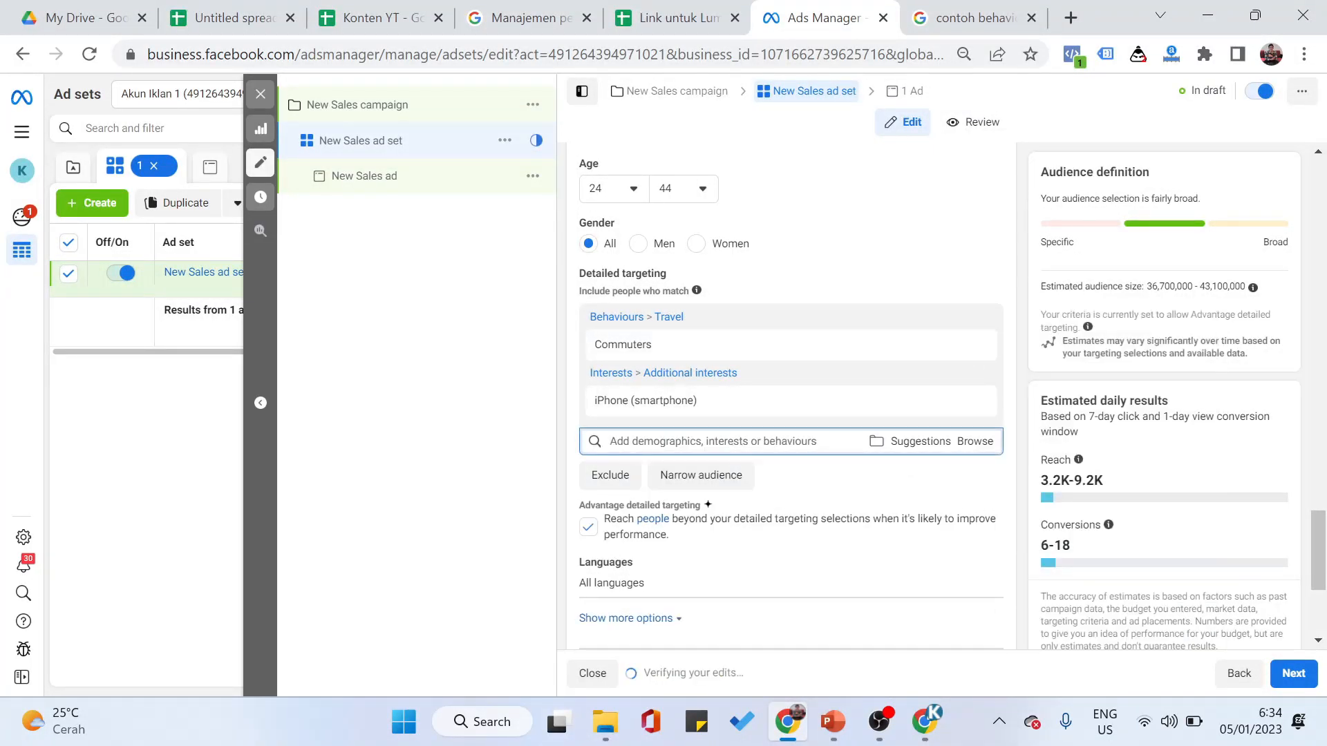
pyautogui.write('honda')
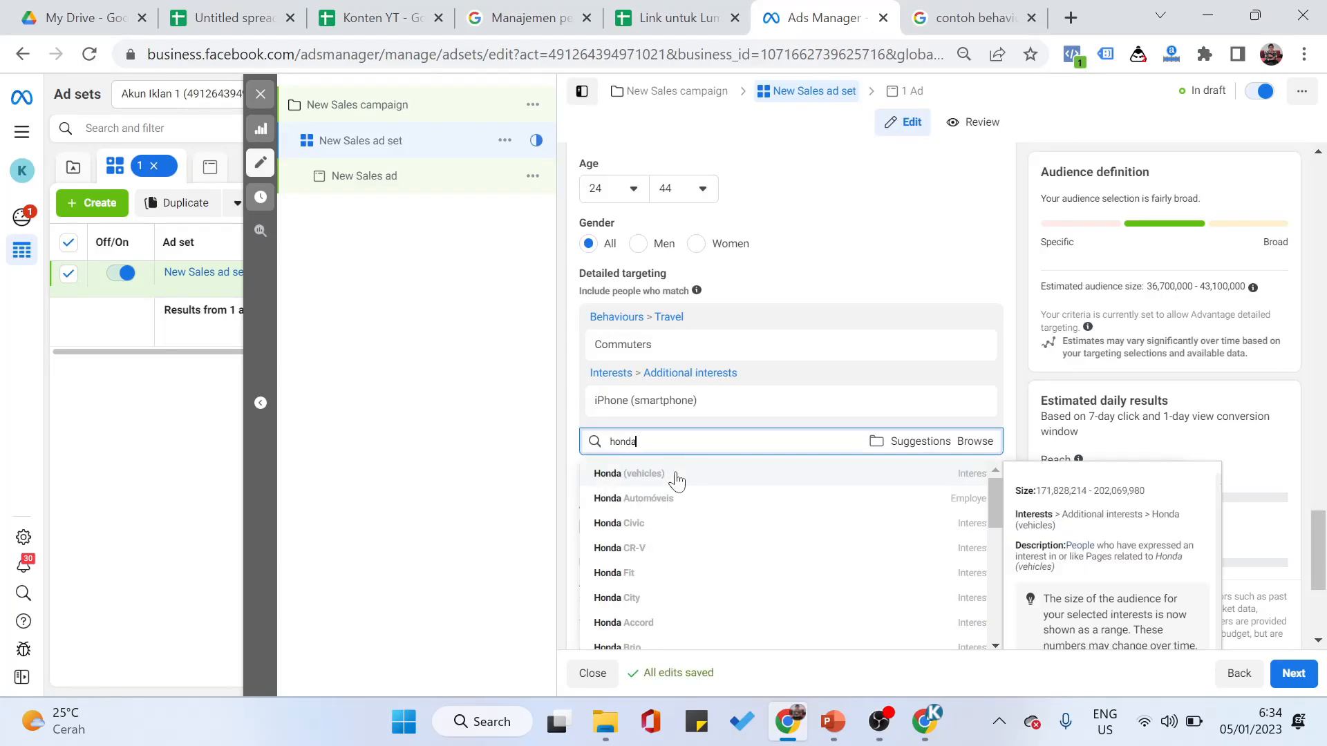
pyautogui.click(677, 480)
# - Compare the Commuters, Honda and iPhone entries in Ads Manager with the circles on the Targeting : Bertingkat slide in PowerPoint
pyautogui.hotkey('alt', 'Tab')
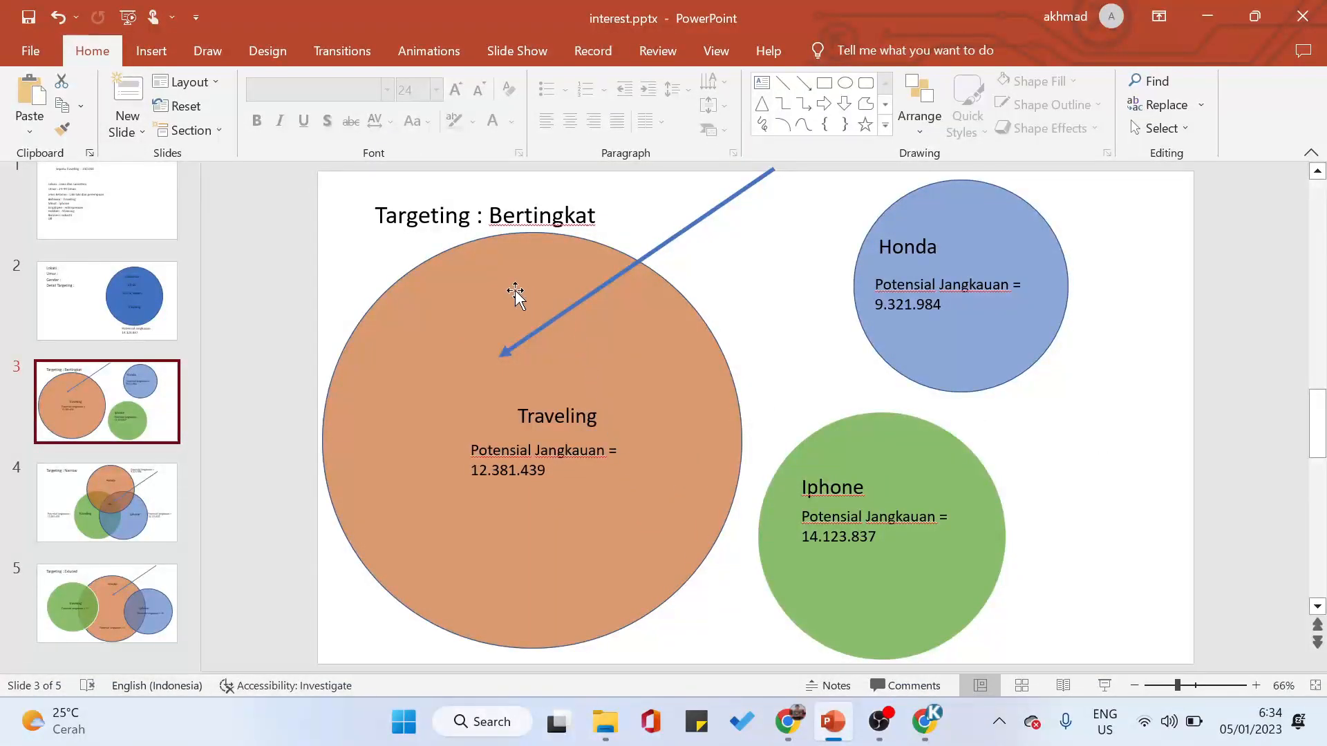
pyautogui.hotkey('alt', 'Tab')
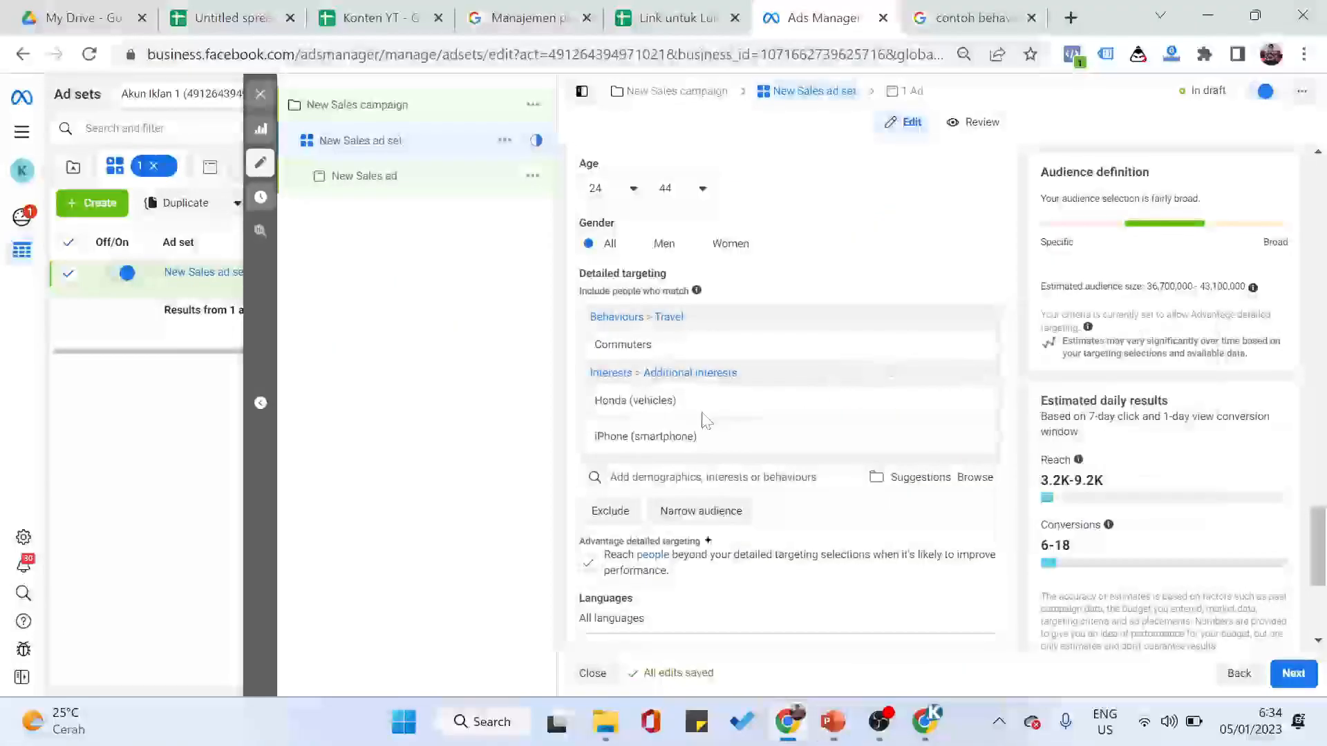
pyautogui.moveTo(621, 404)
pyautogui.moveTo(625, 441)
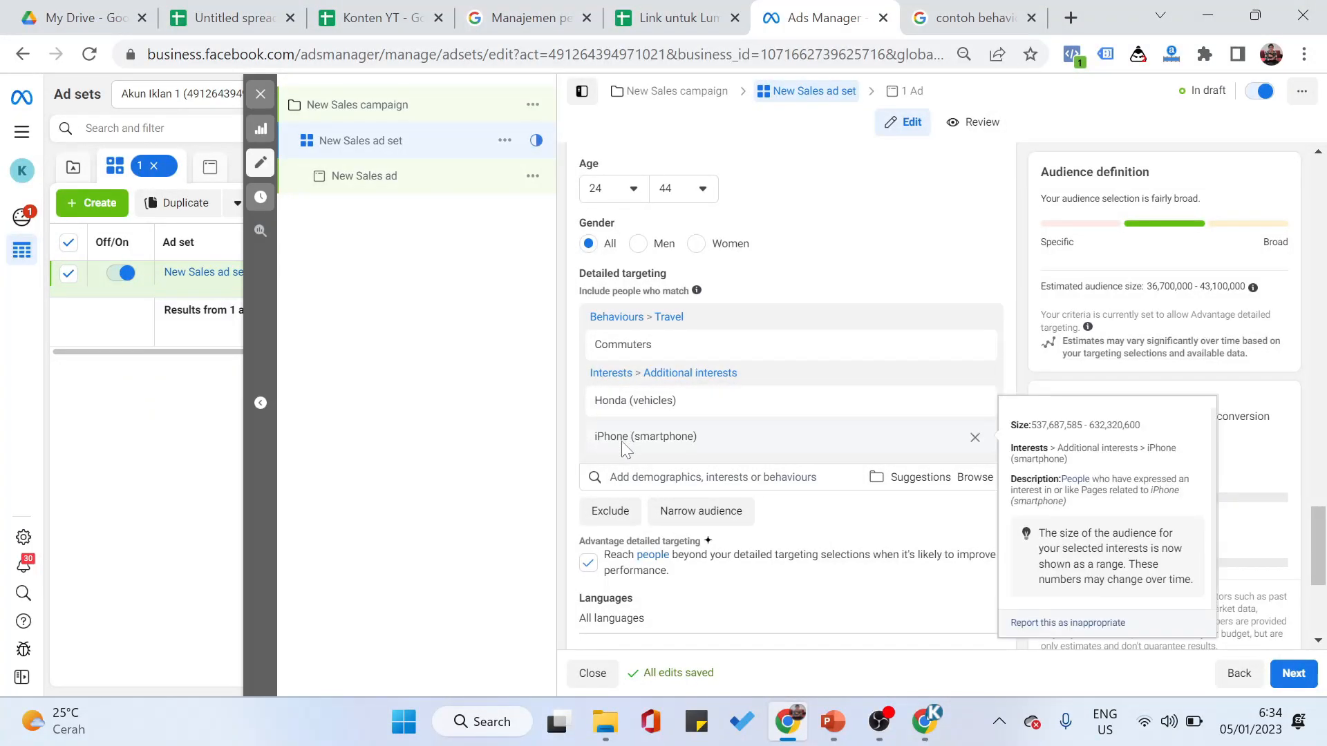
pyautogui.hotkey('alt', 'Tab')
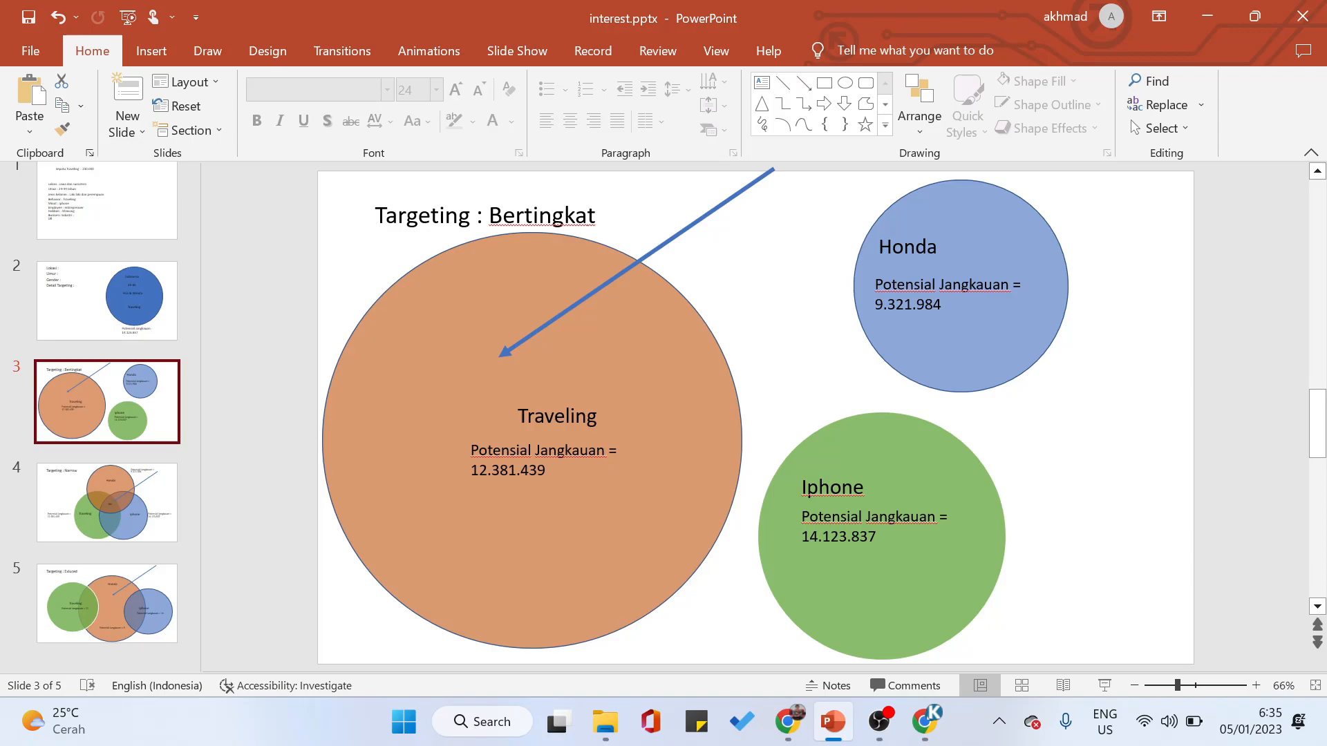
# - Return to Ads Manager and remove the iPhone (smartphone) and Honda (vehicles) interests from detailed targeting
pyautogui.hotkey('alt', 'Tab')
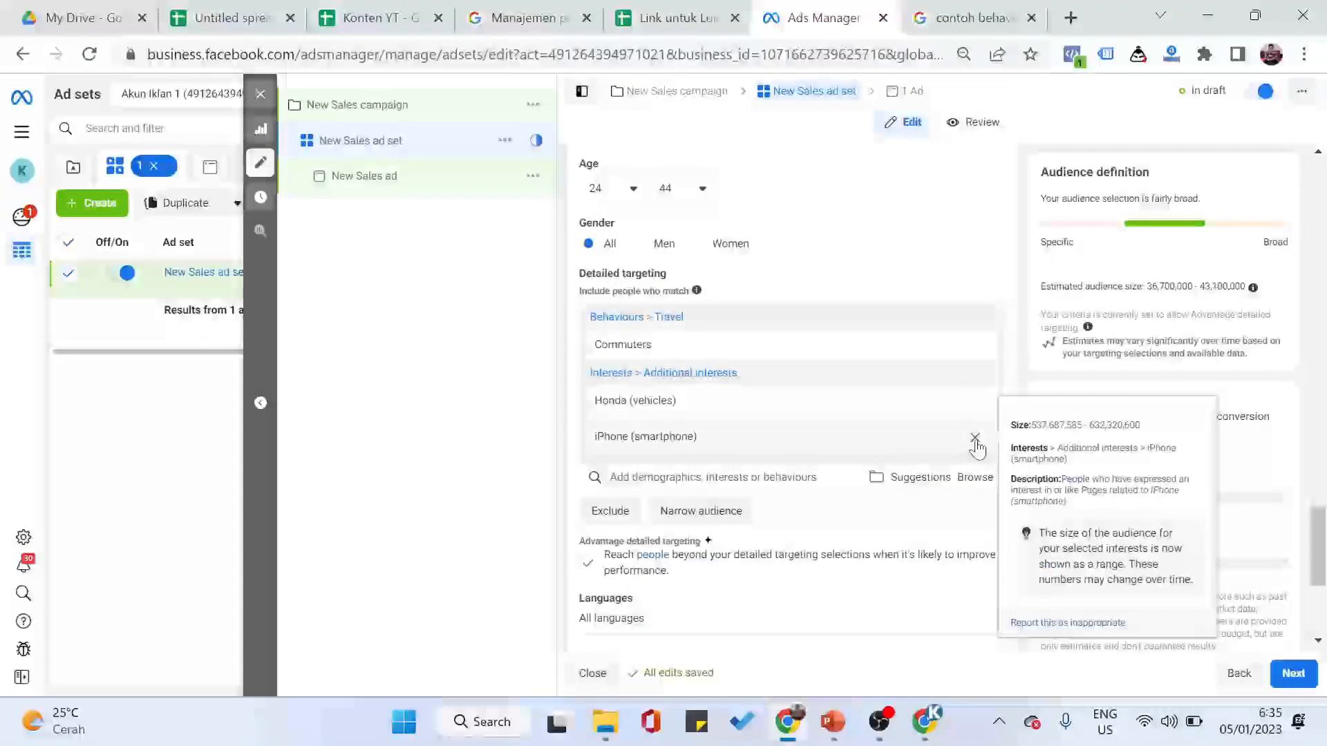
pyautogui.click(976, 437)
pyautogui.click(975, 402)
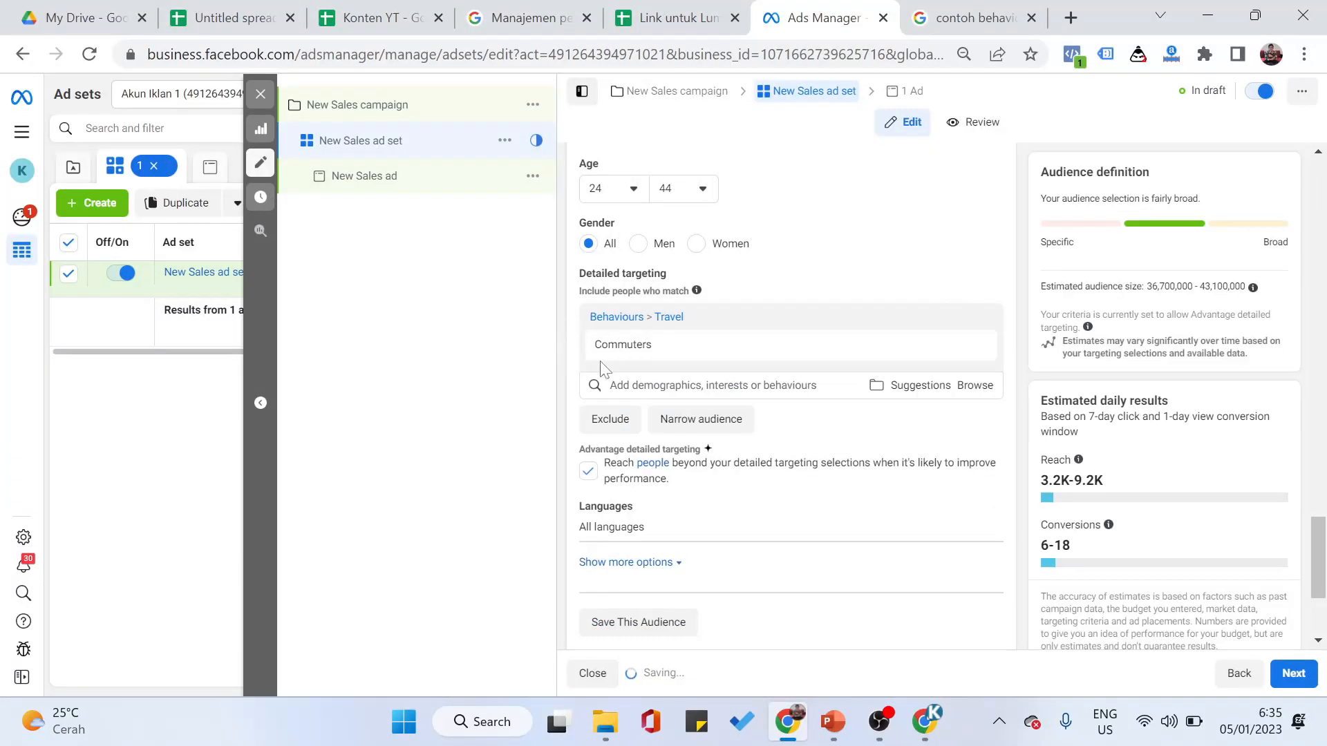
# - Compare the Commuters targeting with the Targeting : Narrow diagram on slide 4 of interest.pptx in PowerPoint, and return to Ads Manager
pyautogui.moveTo(660, 349)
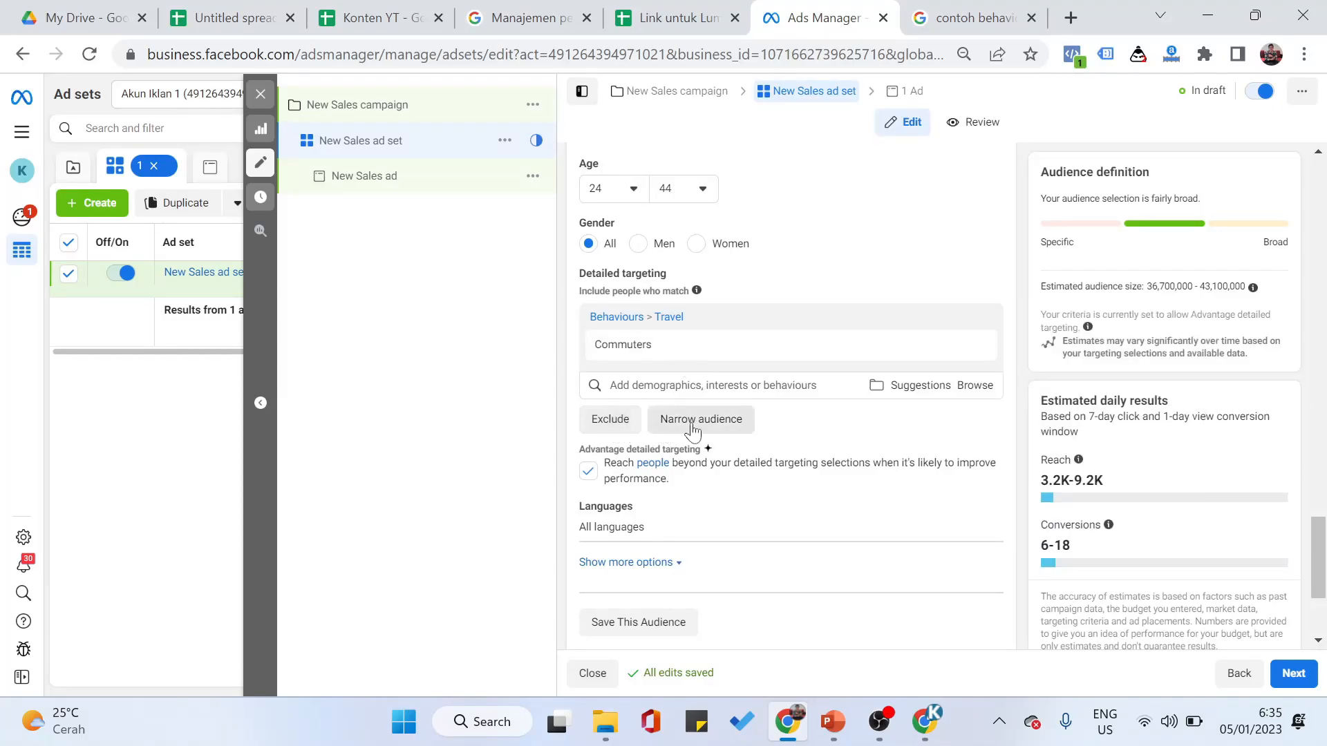
pyautogui.moveTo(617, 352)
pyautogui.hotkey('alt', 'Tab')
pyautogui.click(111, 515)
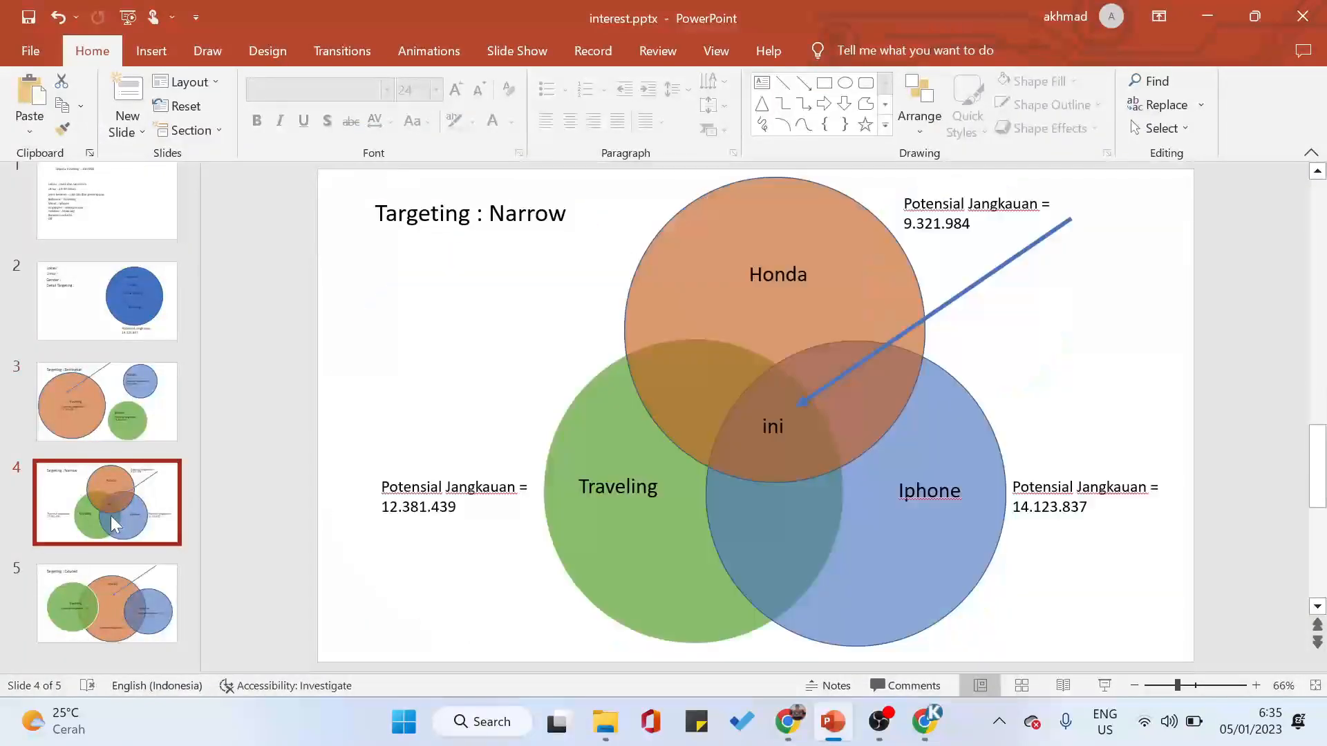
pyautogui.hotkey('alt', 'Tab')
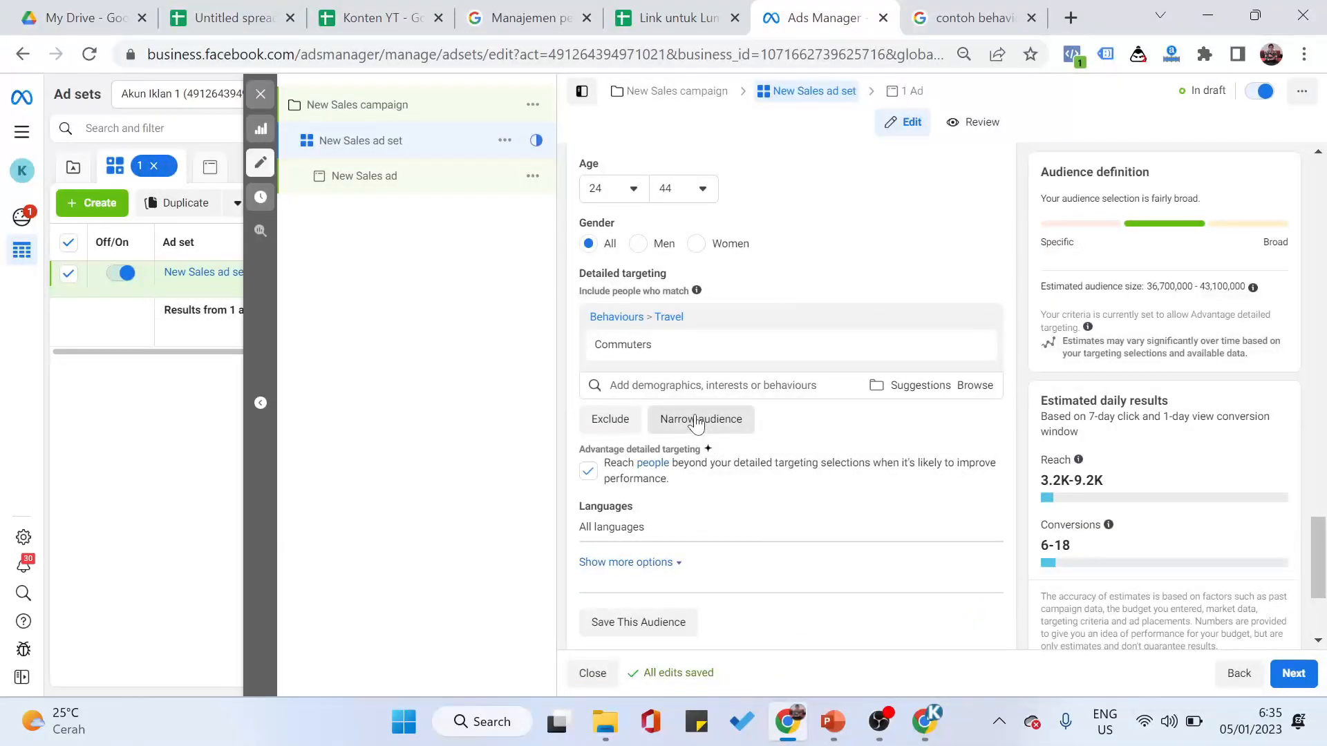
# - Narrow the audience so that people must also match the Honda (vehicles) and iPhone (smartphone) interests
pyautogui.click(698, 418)
pyautogui.click(690, 442)
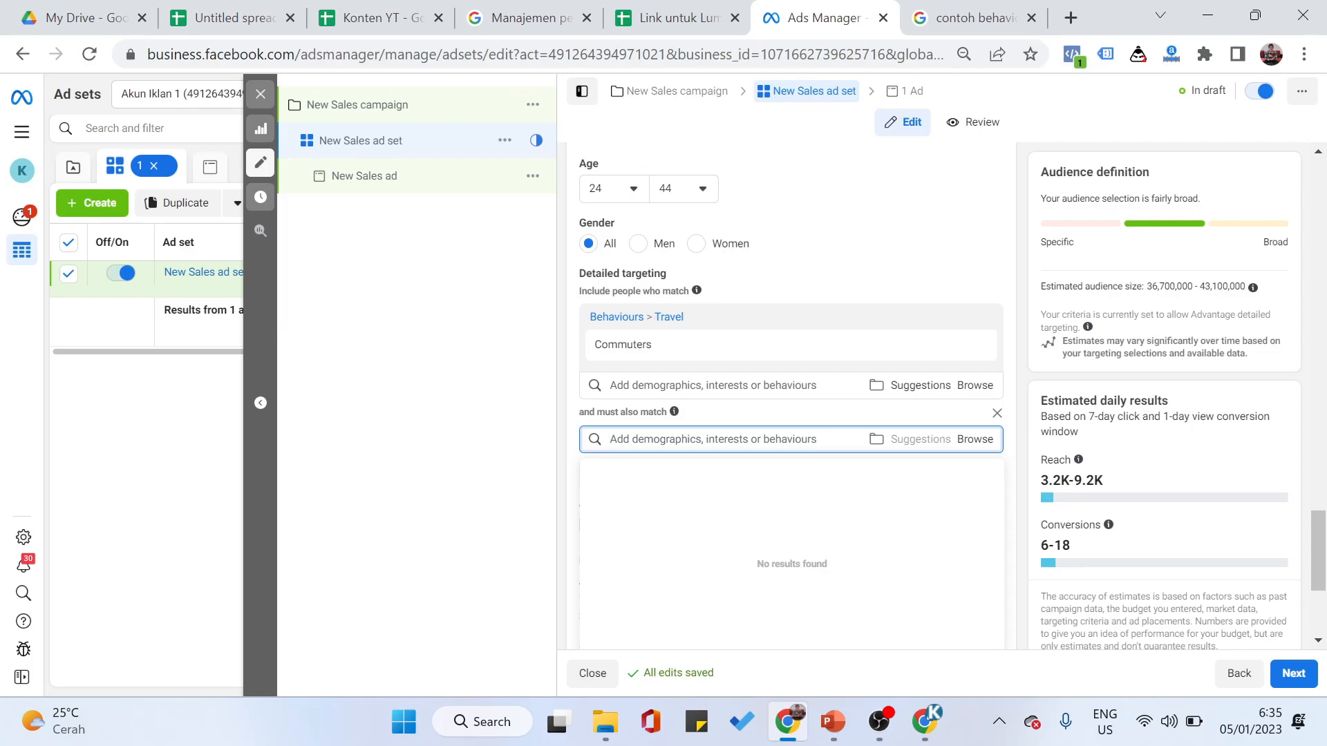
pyautogui.write('Honda')
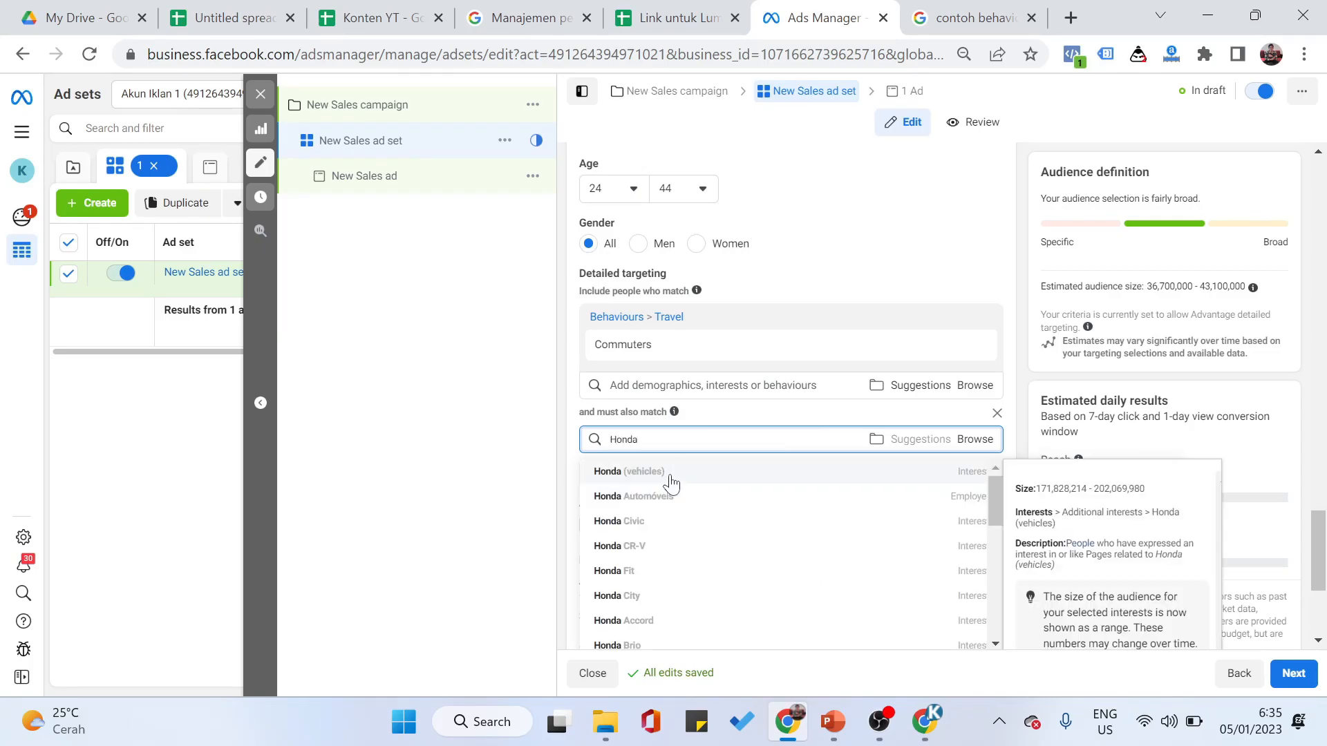
pyautogui.click(669, 475)
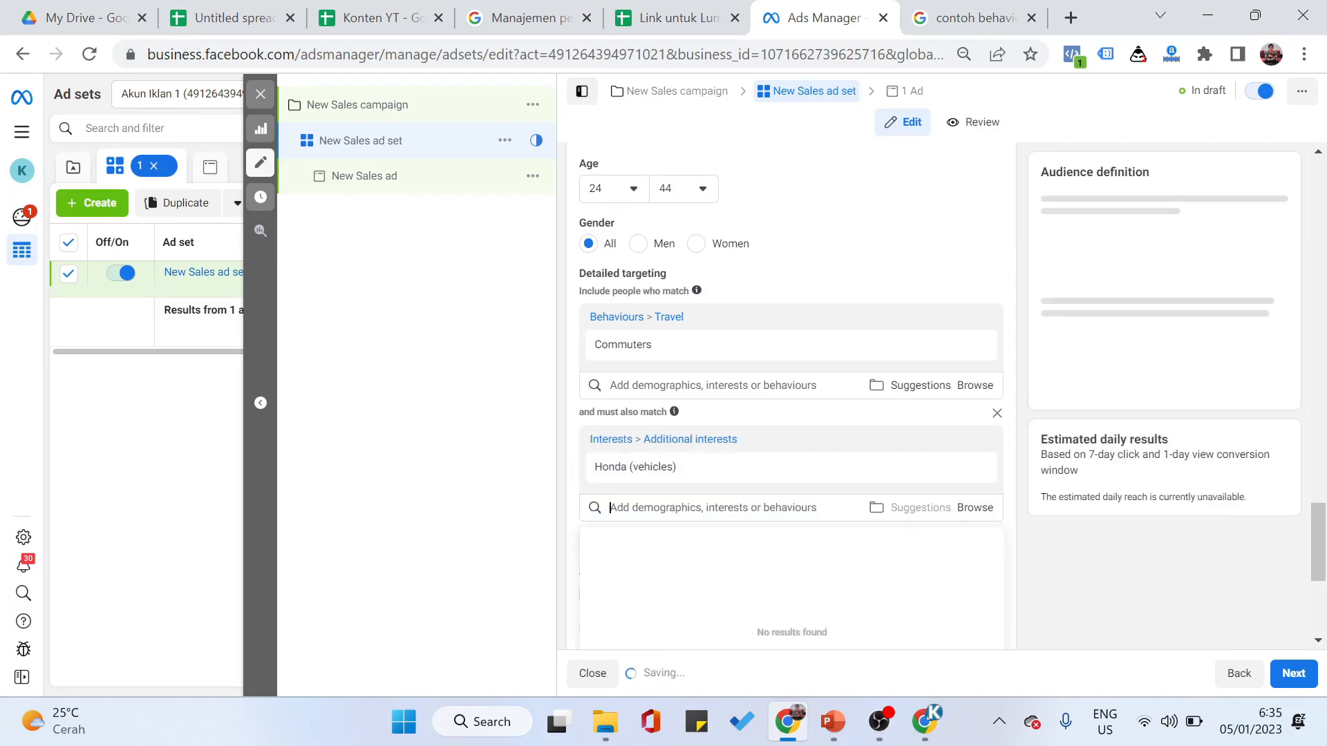
pyautogui.write('Iphone')
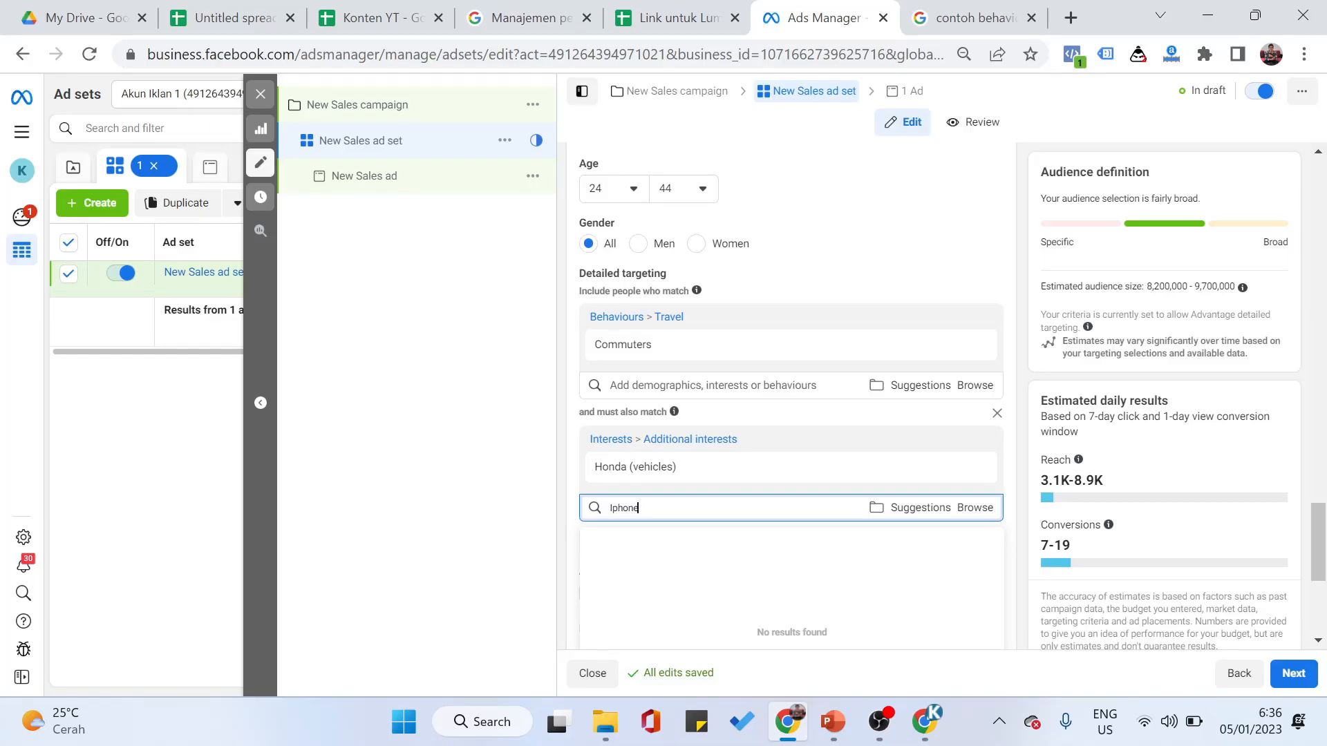
pyautogui.click(666, 550)
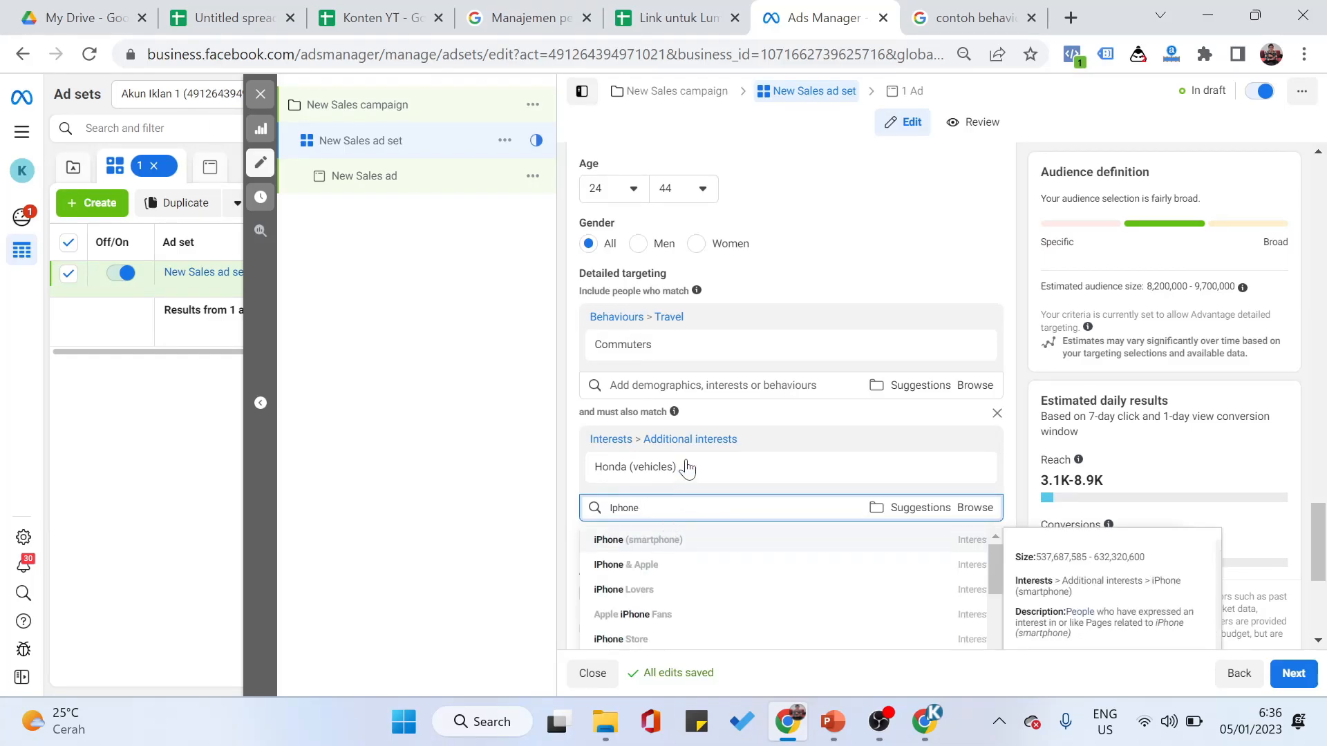
# - Compare the narrowed Commuters, Honda and iPhone conditions with the overlapping circles on the Targeting : Narrow slide in PowerPoint
pyautogui.hotkey('alt', 'Tab')
pyautogui.hotkey('alt', 'Tab')
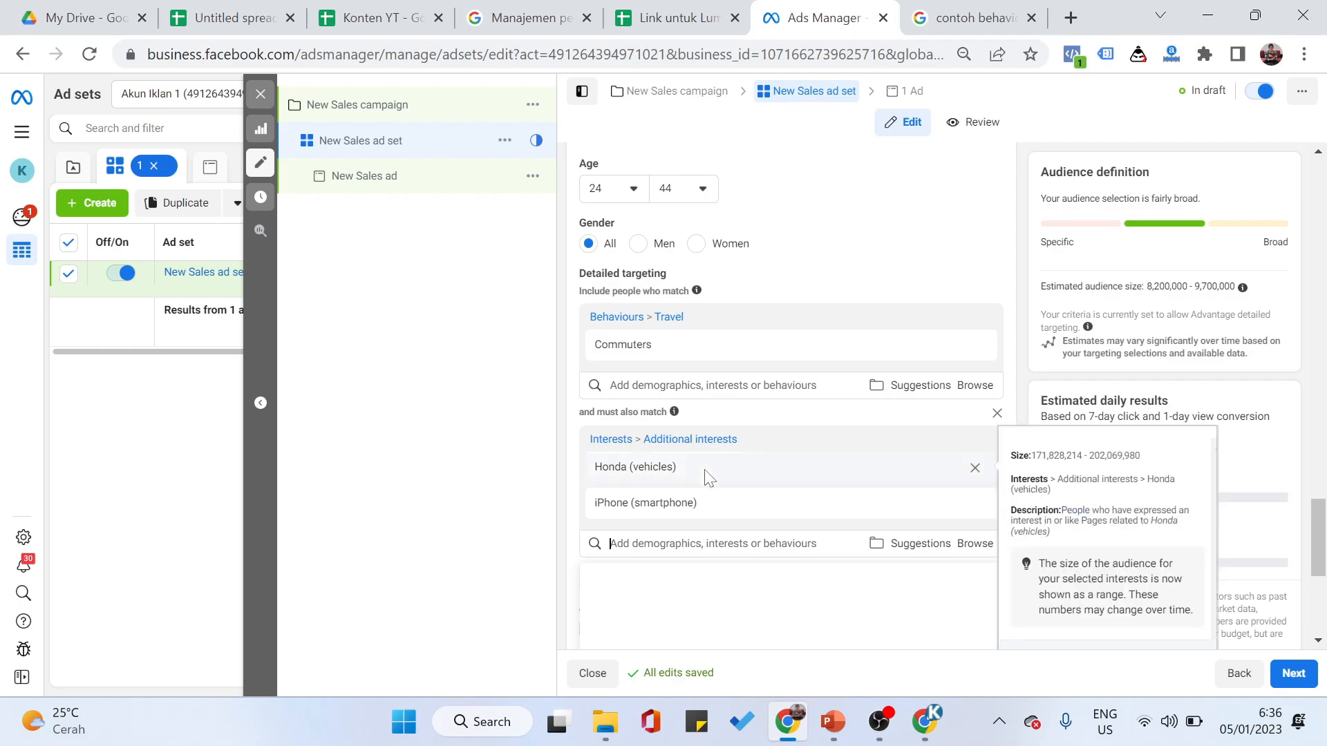
pyautogui.hotkey('alt', 'Tab')
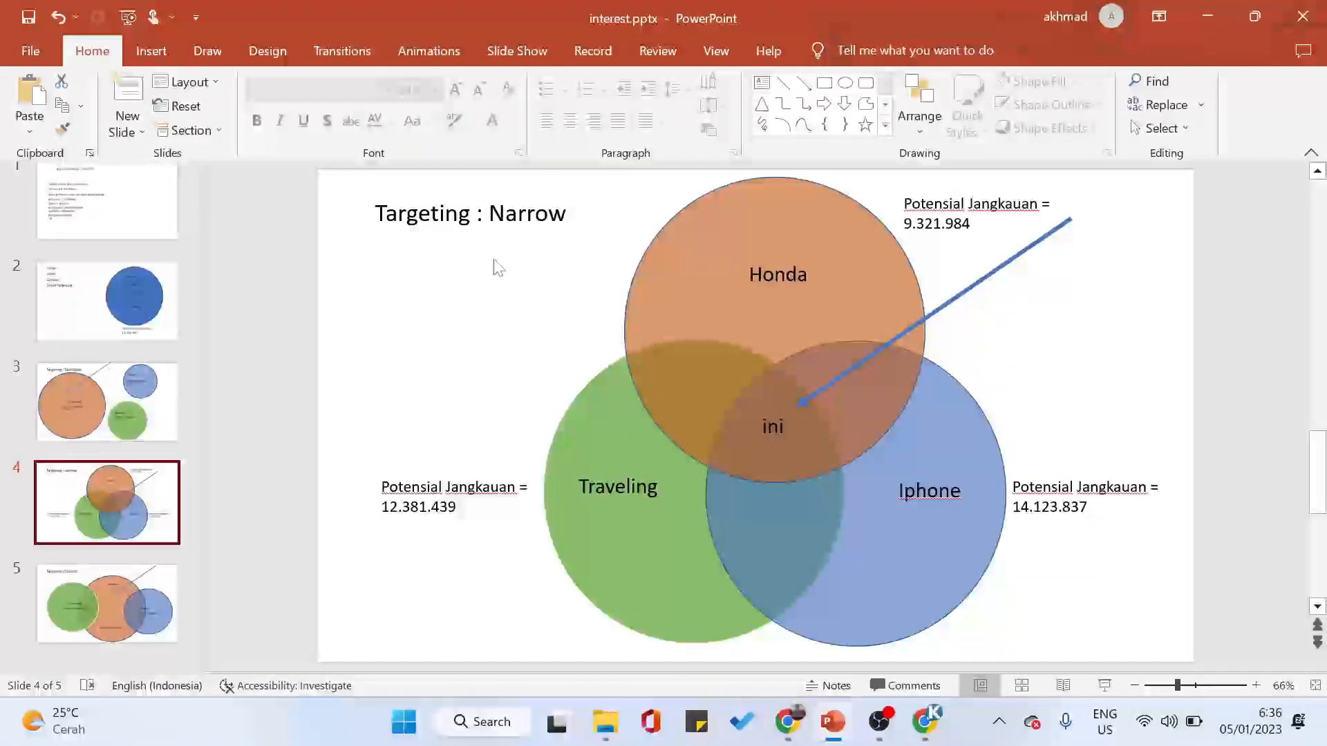
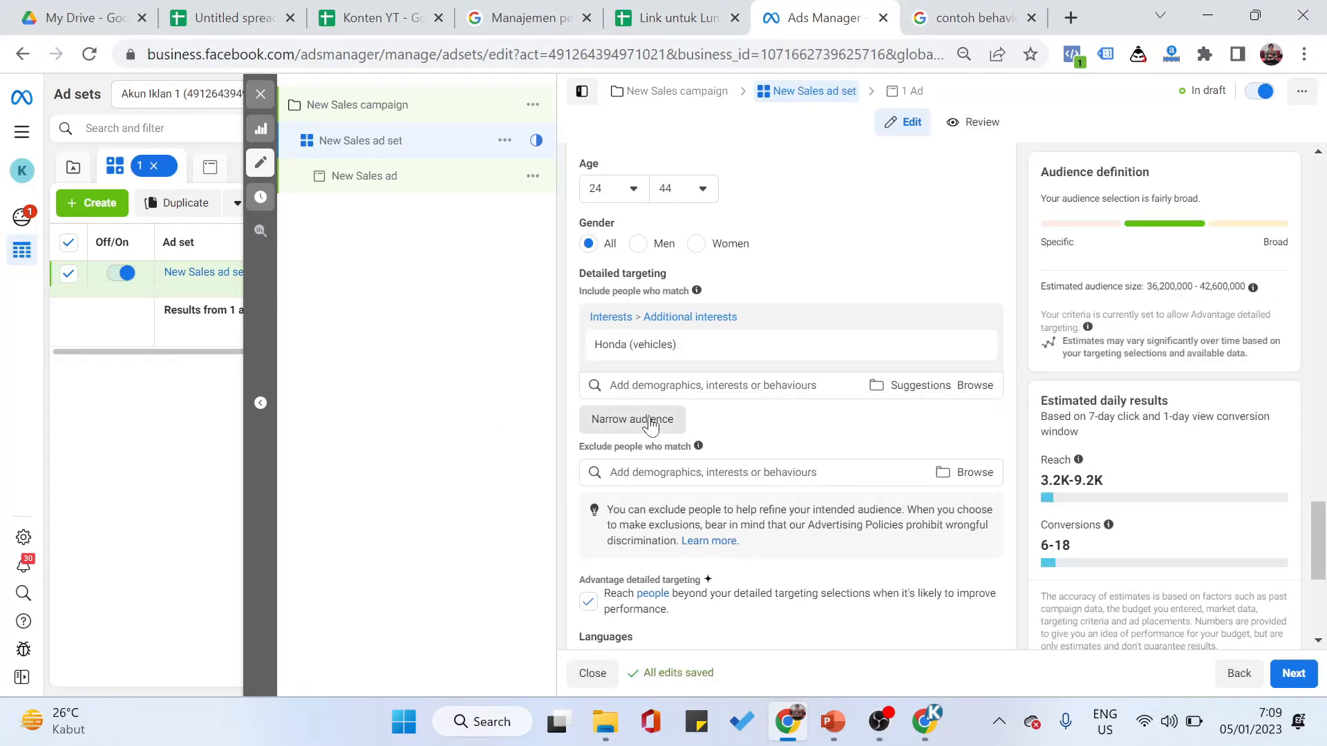
# - Add the city of Medan, North Sumatra to the ad set's included locations
pyautogui.scroll(5, 934, 419)
pyautogui.scroll(3, 934, 419)
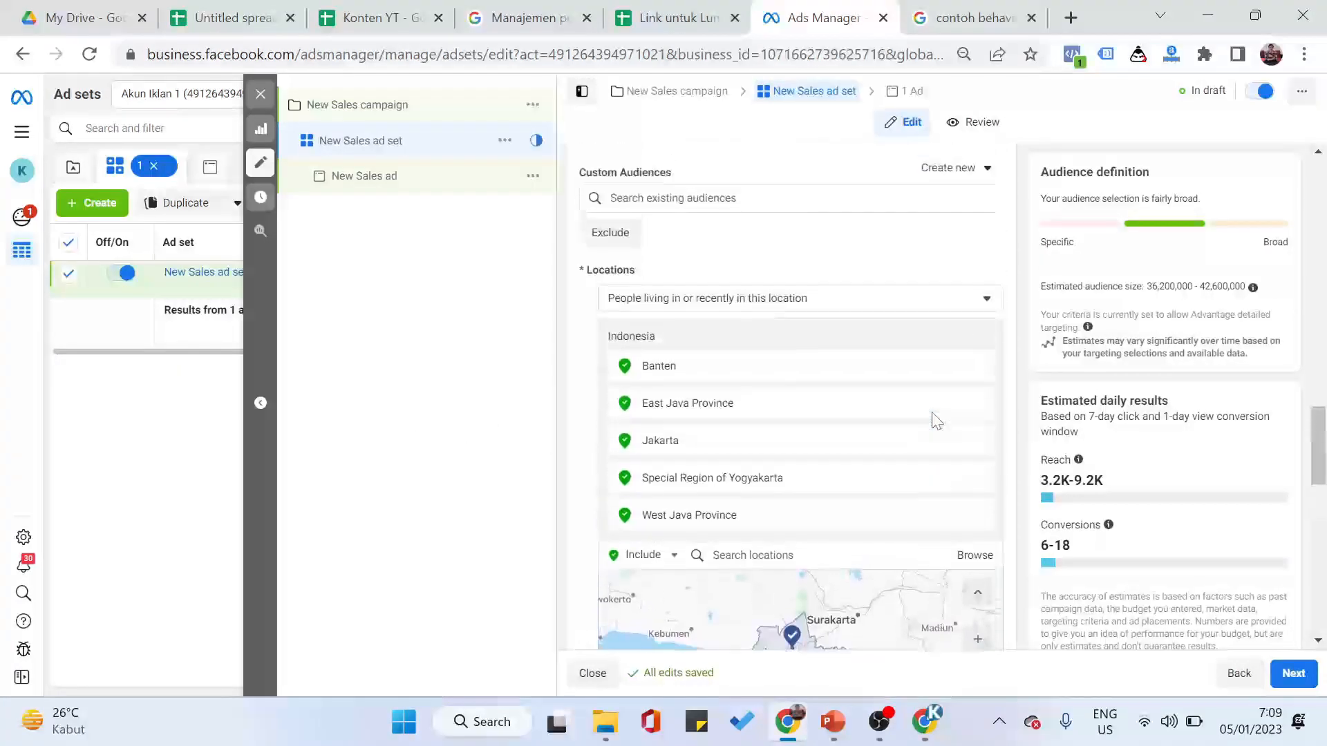
pyautogui.scroll(-2, 667, 434)
pyautogui.scroll(2, 668, 434)
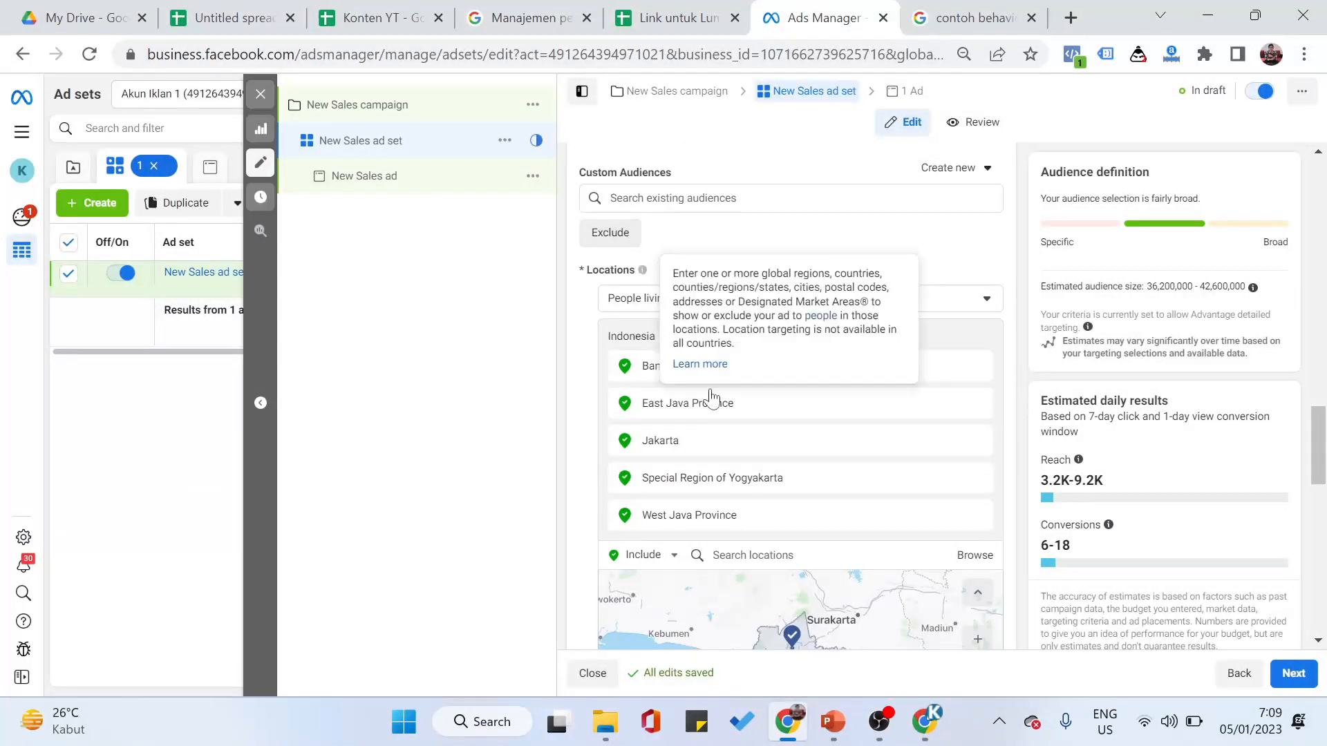
pyautogui.scroll(3, 691, 387)
pyautogui.scroll(-6, 702, 428)
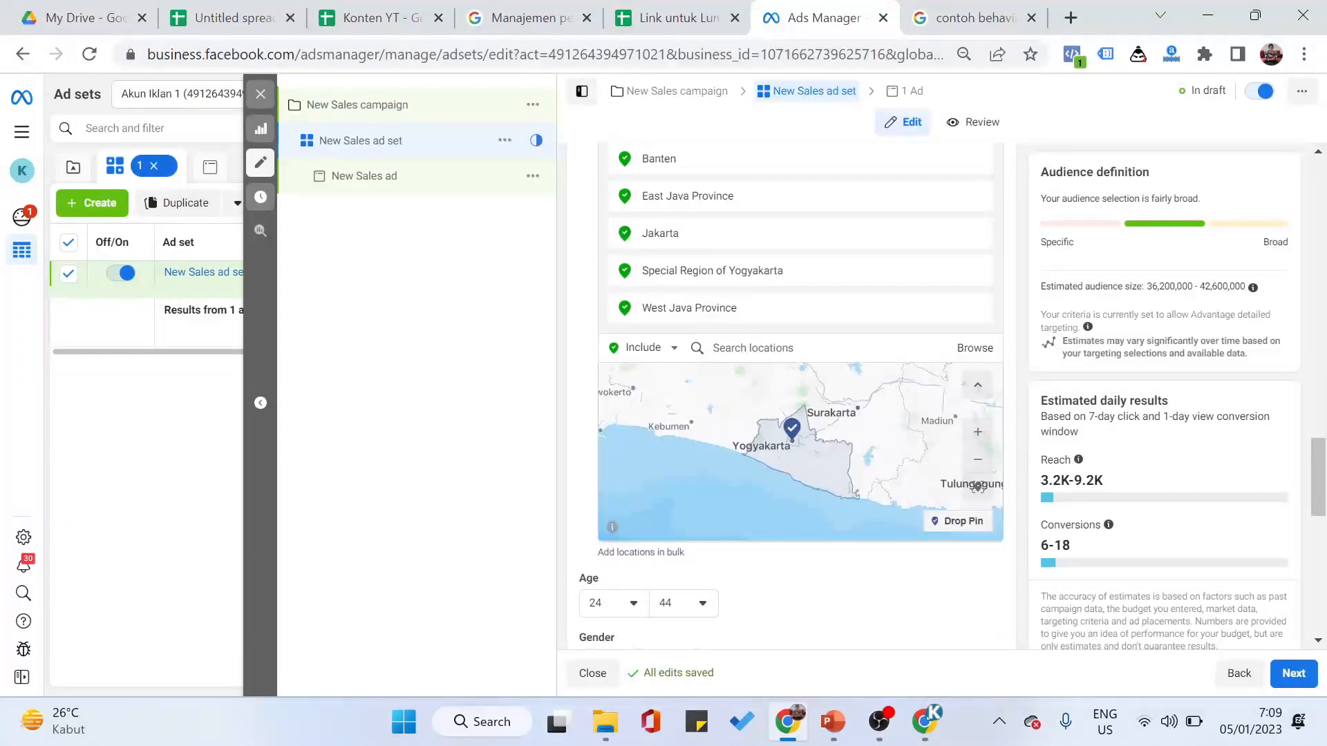
pyautogui.click(743, 351)
pyautogui.write('medan')
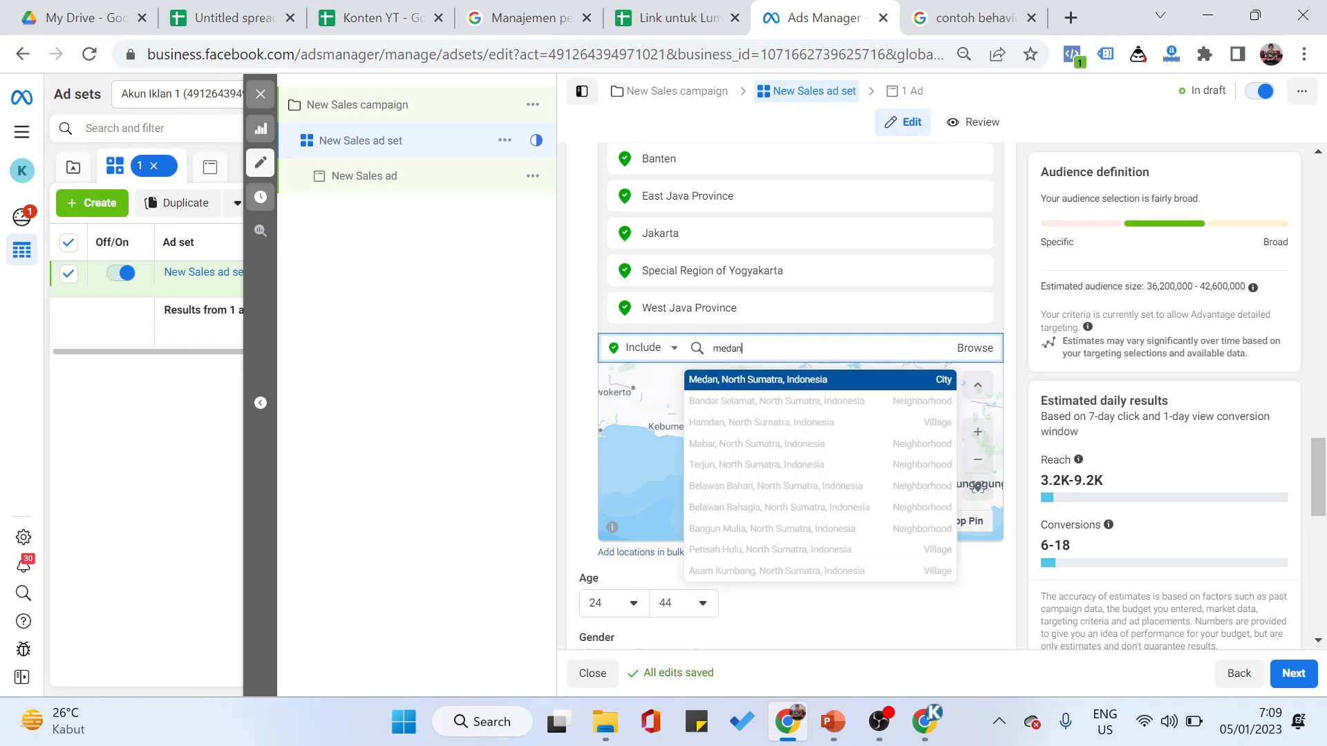
pyautogui.click(743, 380)
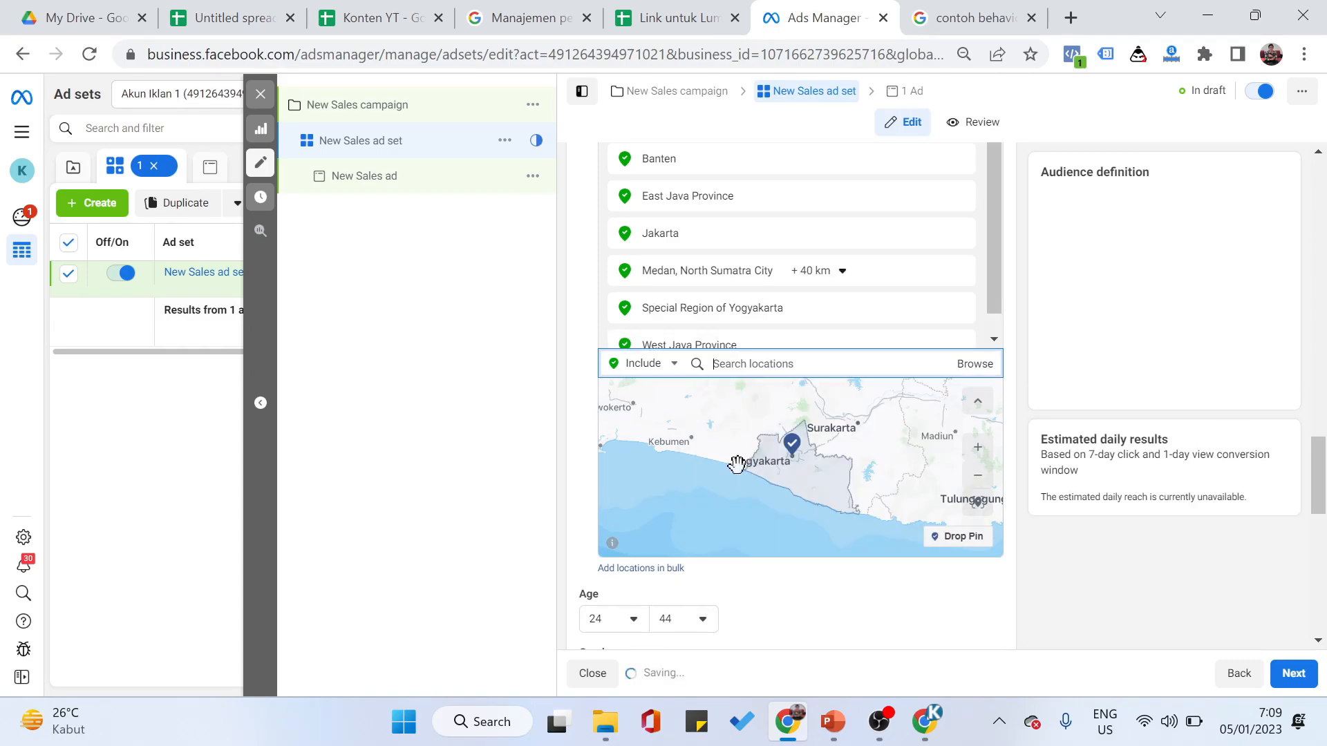
# - Remove the Honda (vehicles) interest from the included detailed targeting
pyautogui.scroll(-6, 915, 593)
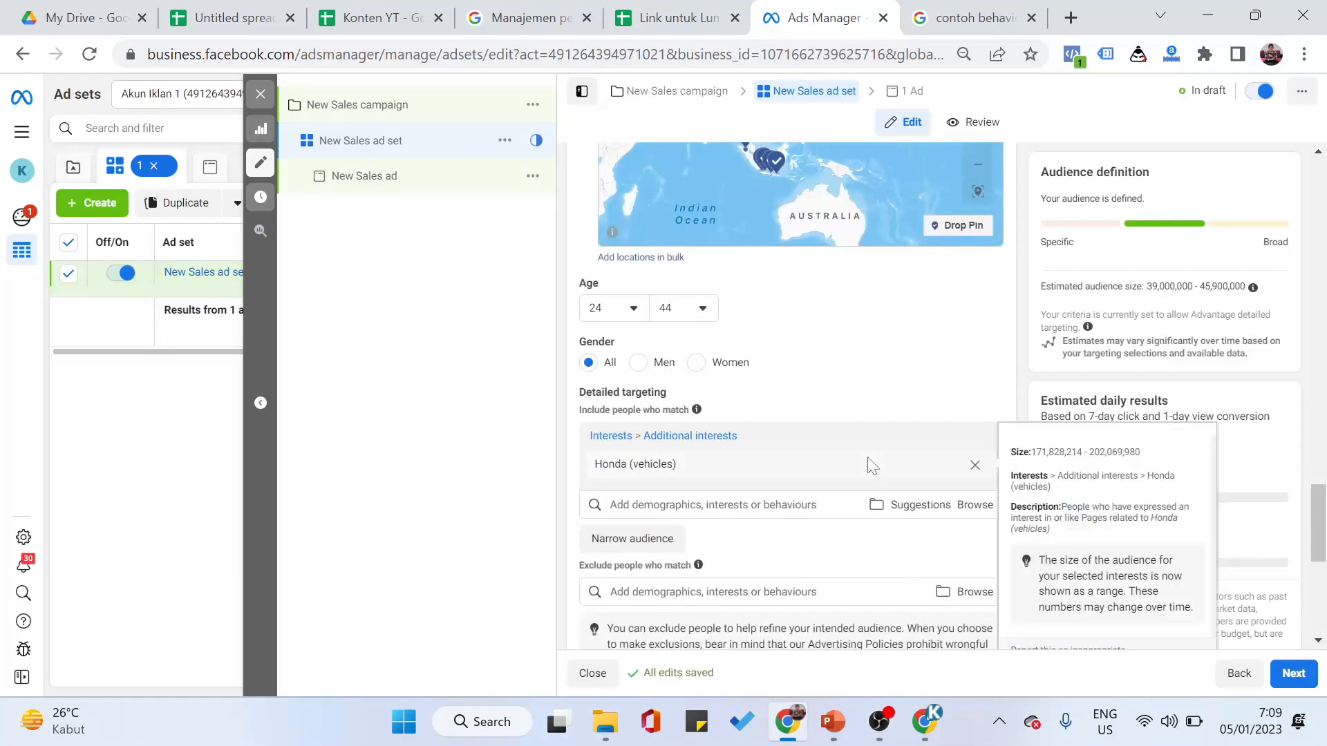
pyautogui.scroll(2, 795, 395)
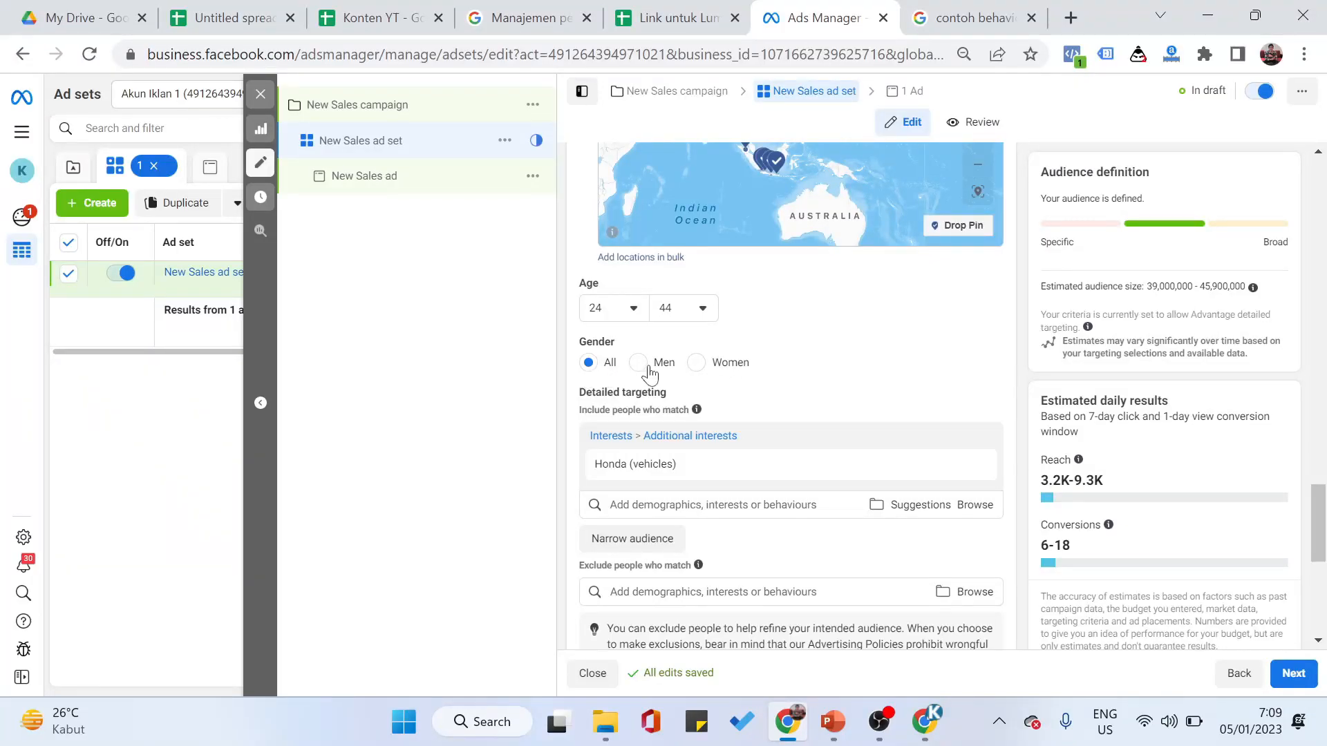
pyautogui.moveTo(723, 474)
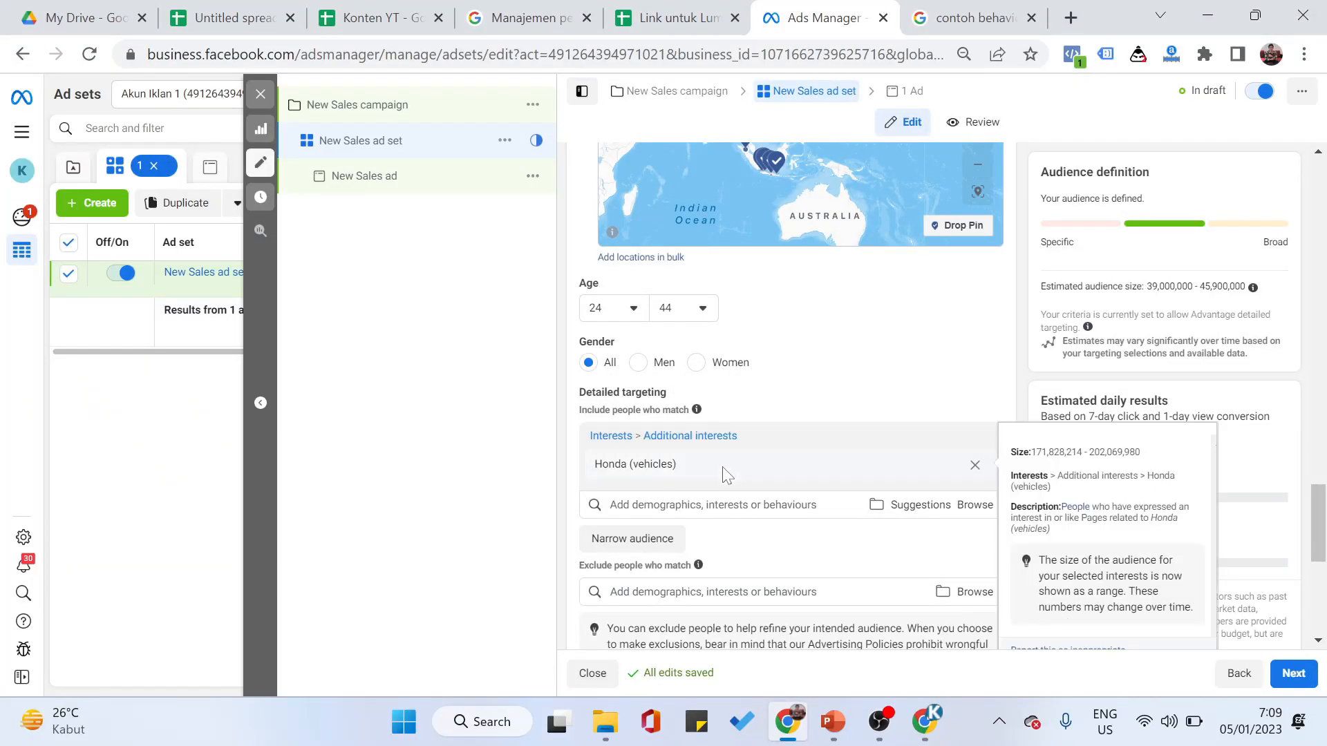
pyautogui.click(975, 465)
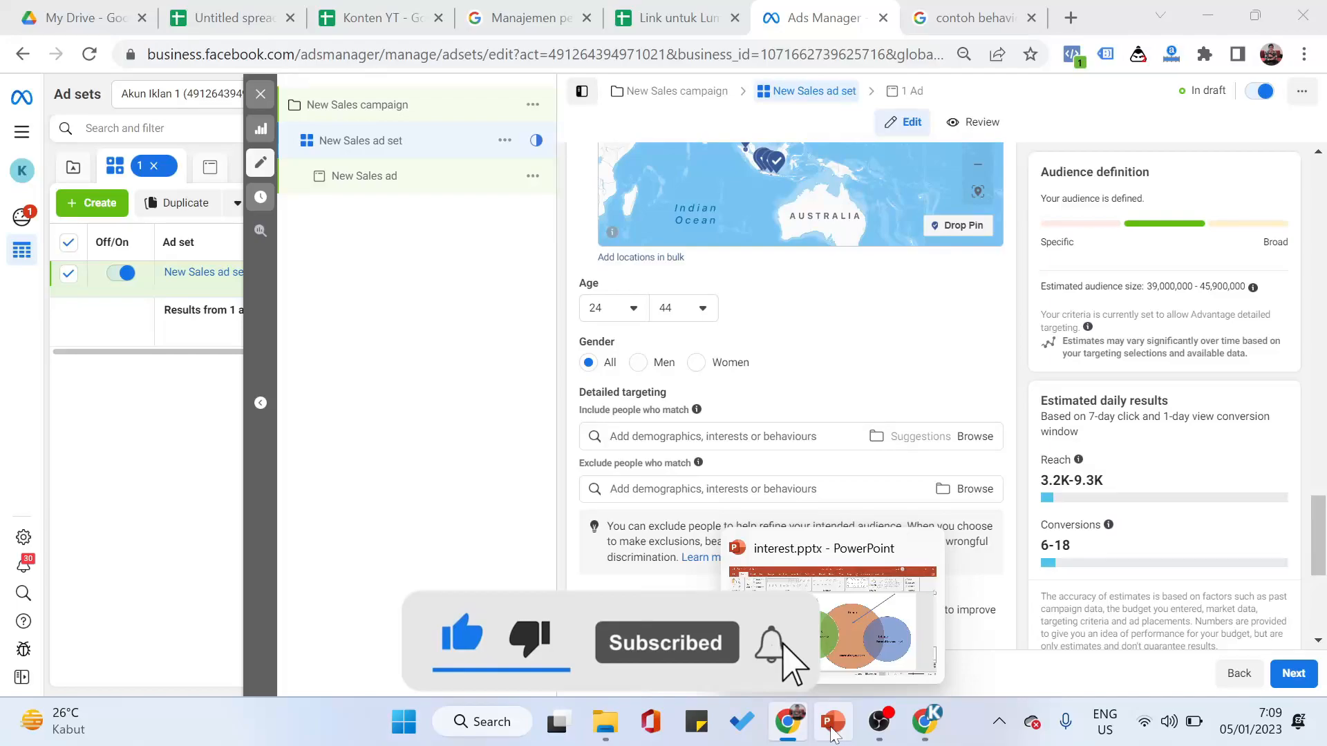
# - Review the Sepatu Traveling audience profile on slide 1 of interest.pptx in PowerPoint and return to Ads Manager
pyautogui.click(834, 735)
pyautogui.click(90, 210)
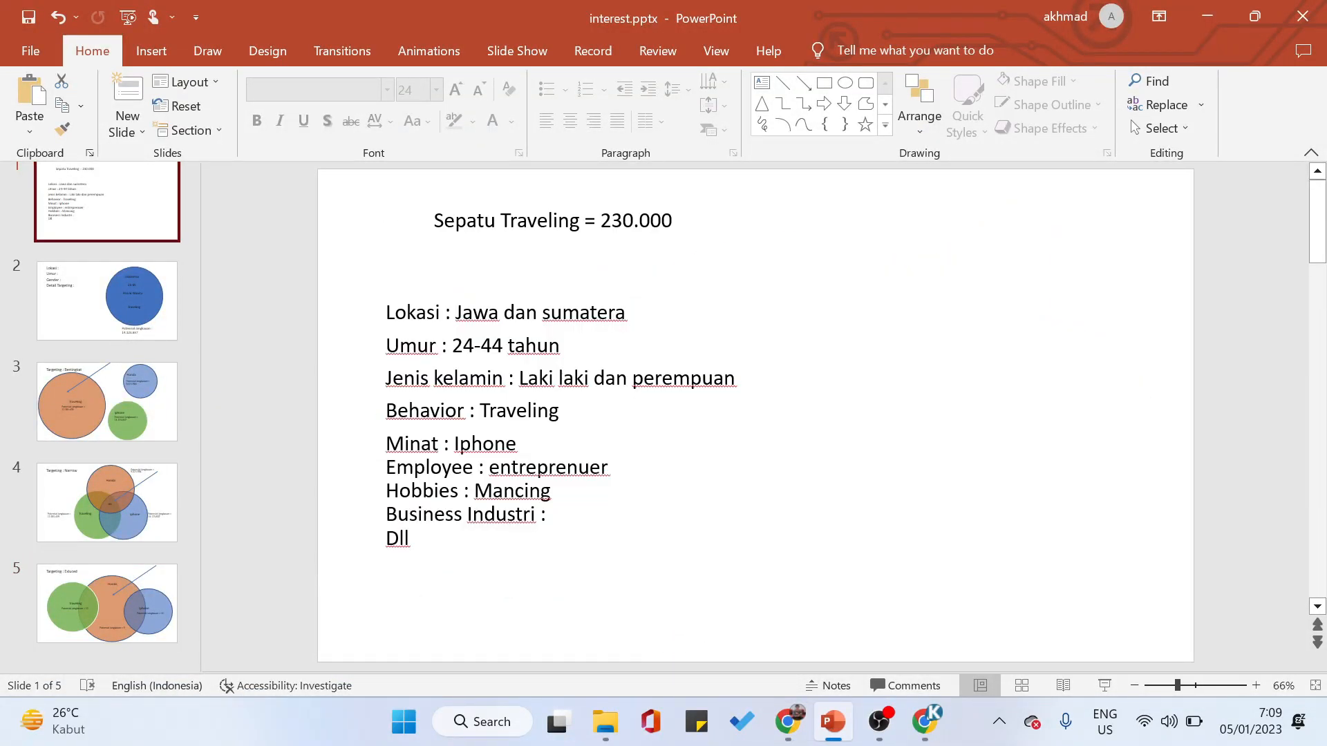
pyautogui.hotkey('alt', 'Tab')
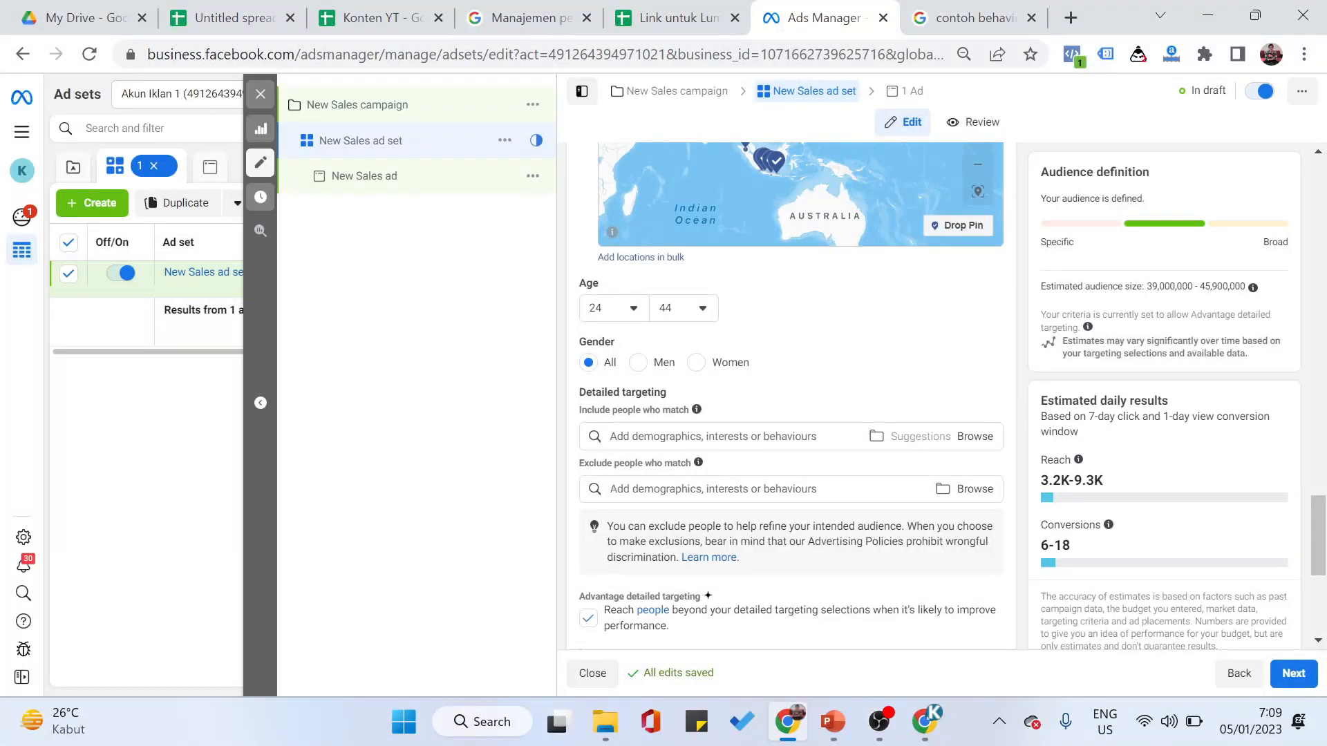
# - Search detailed targeting for travel and add the Frequent travellers behaviour
pyautogui.click(680, 446)
pyautogui.write('trave')
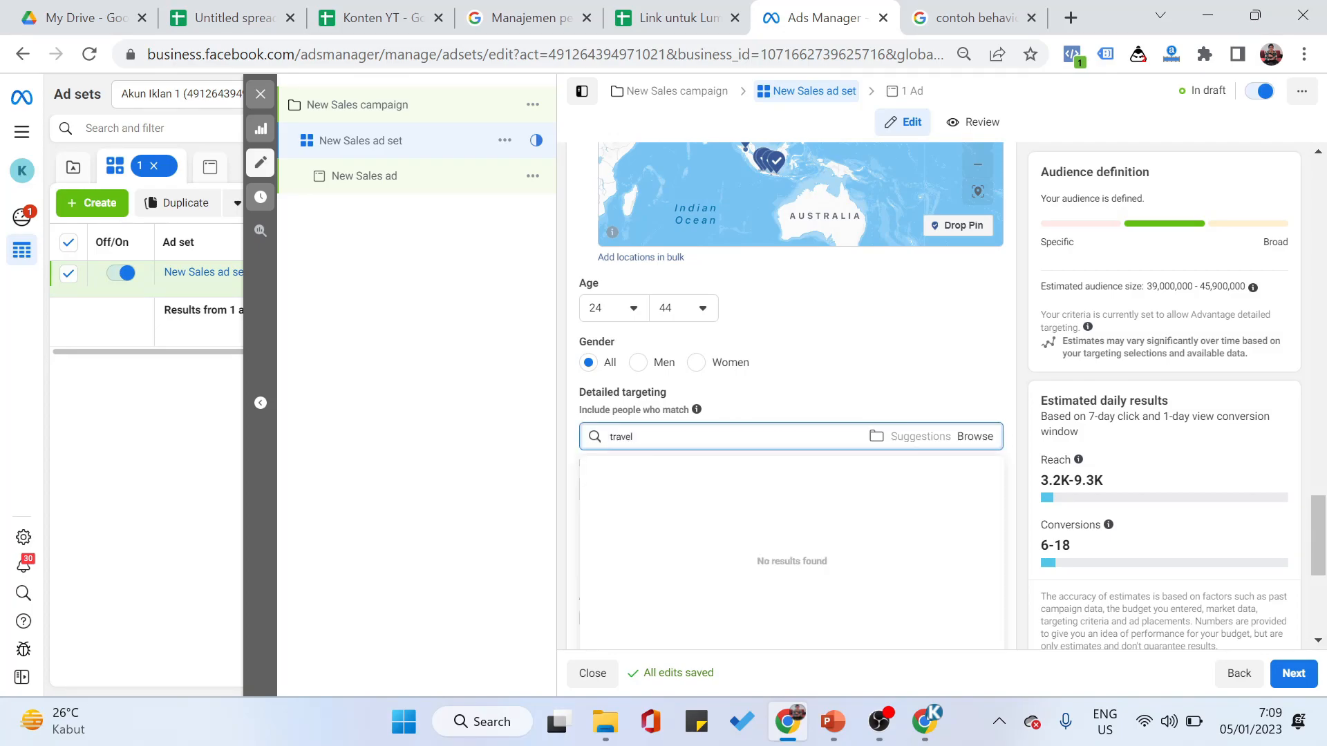
pyautogui.write('l')
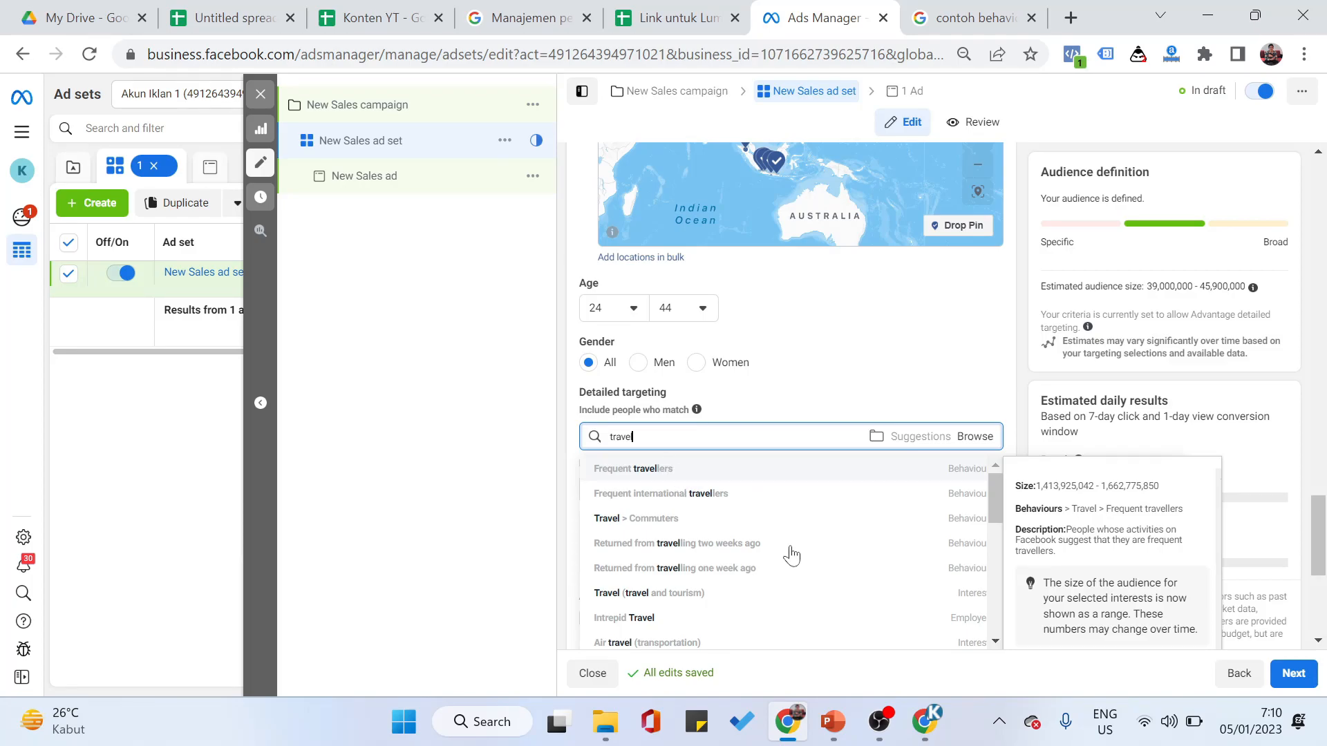
pyautogui.press('Return')
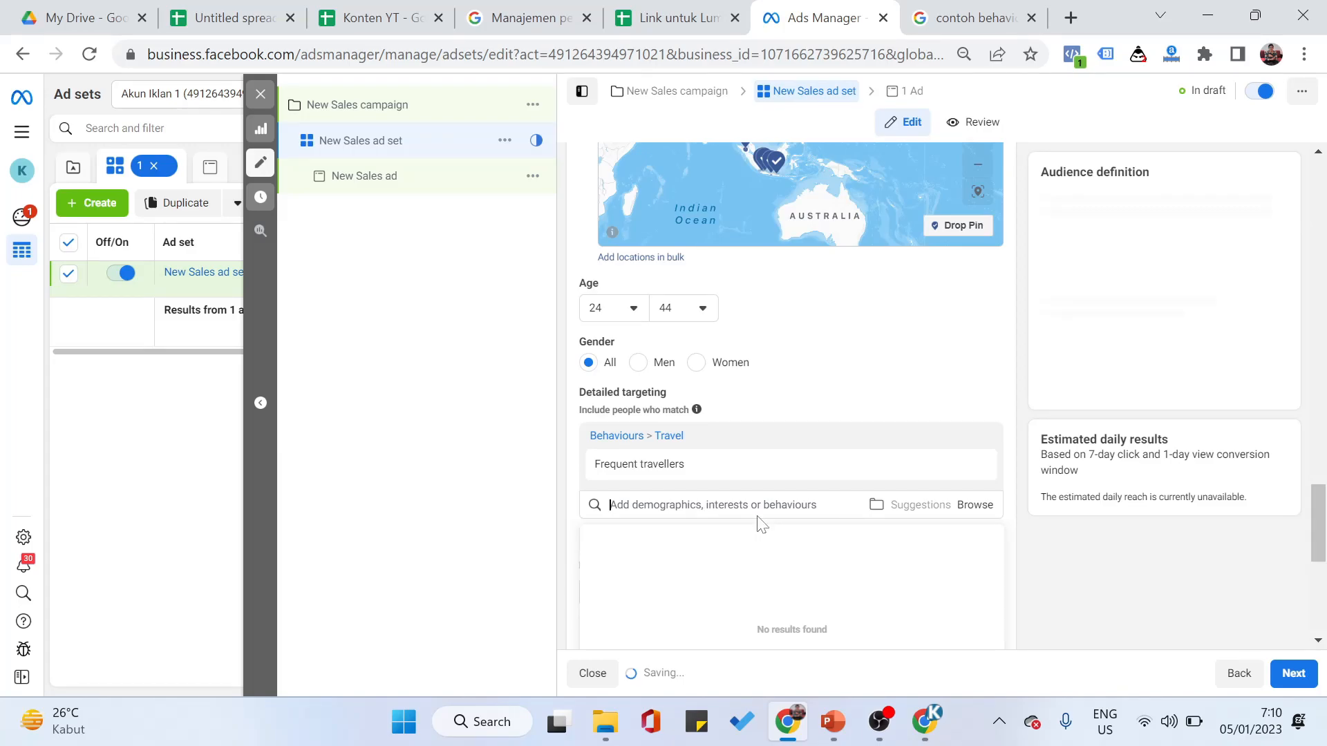
pyautogui.write('entre')
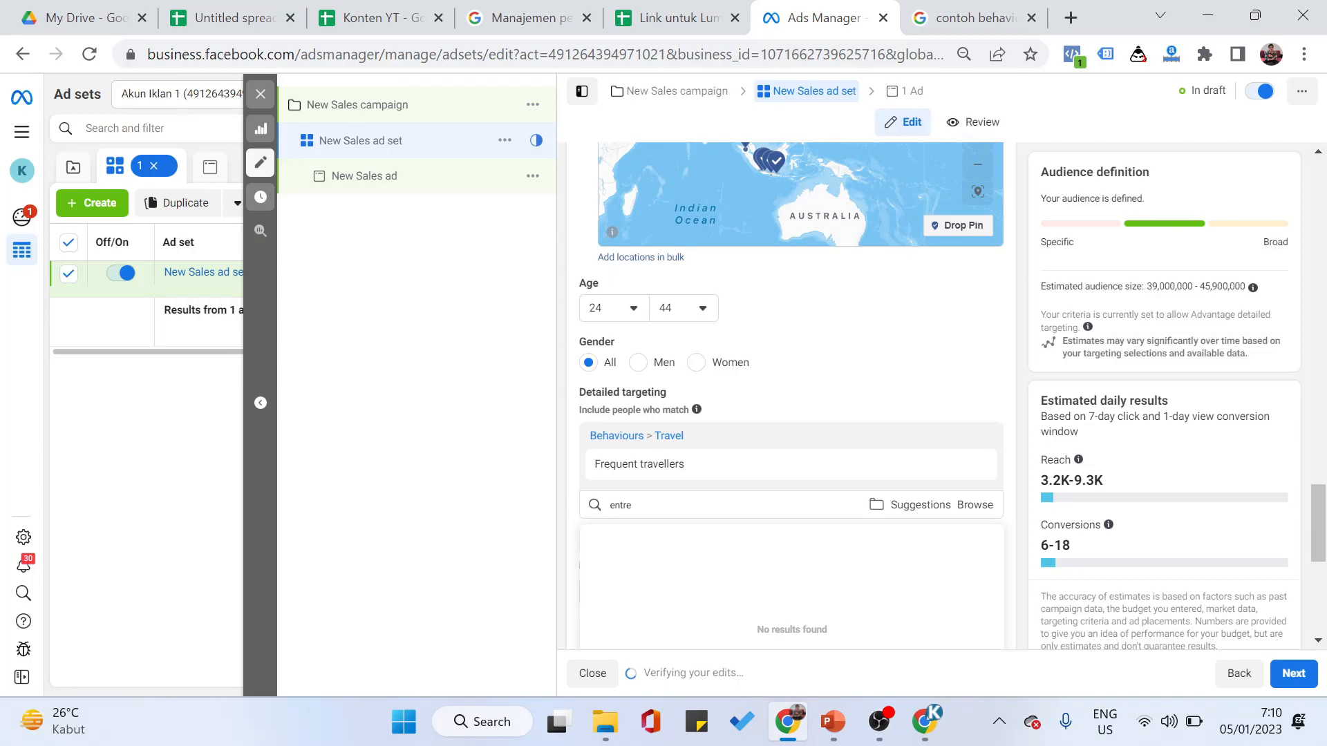
pyautogui.scroll(-1, 653, 411)
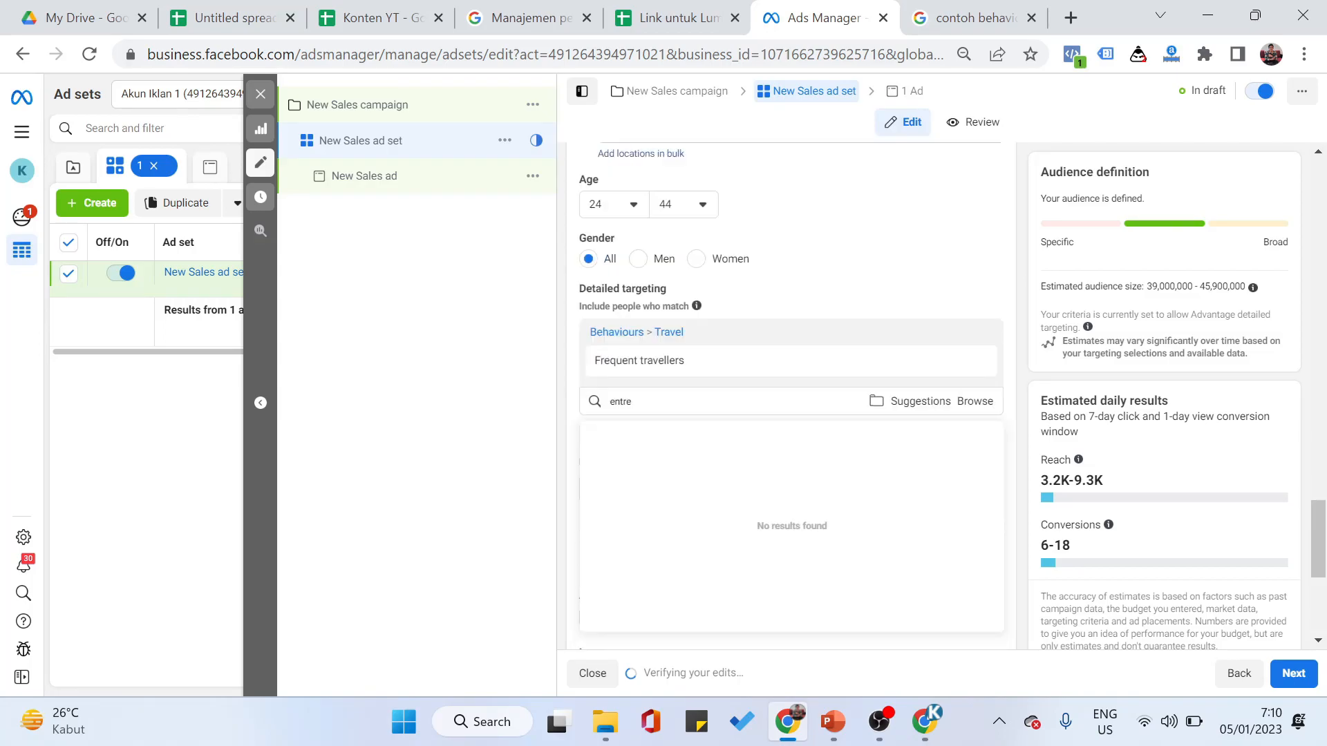
pyautogui.click(646, 406)
pyautogui.click(646, 406)
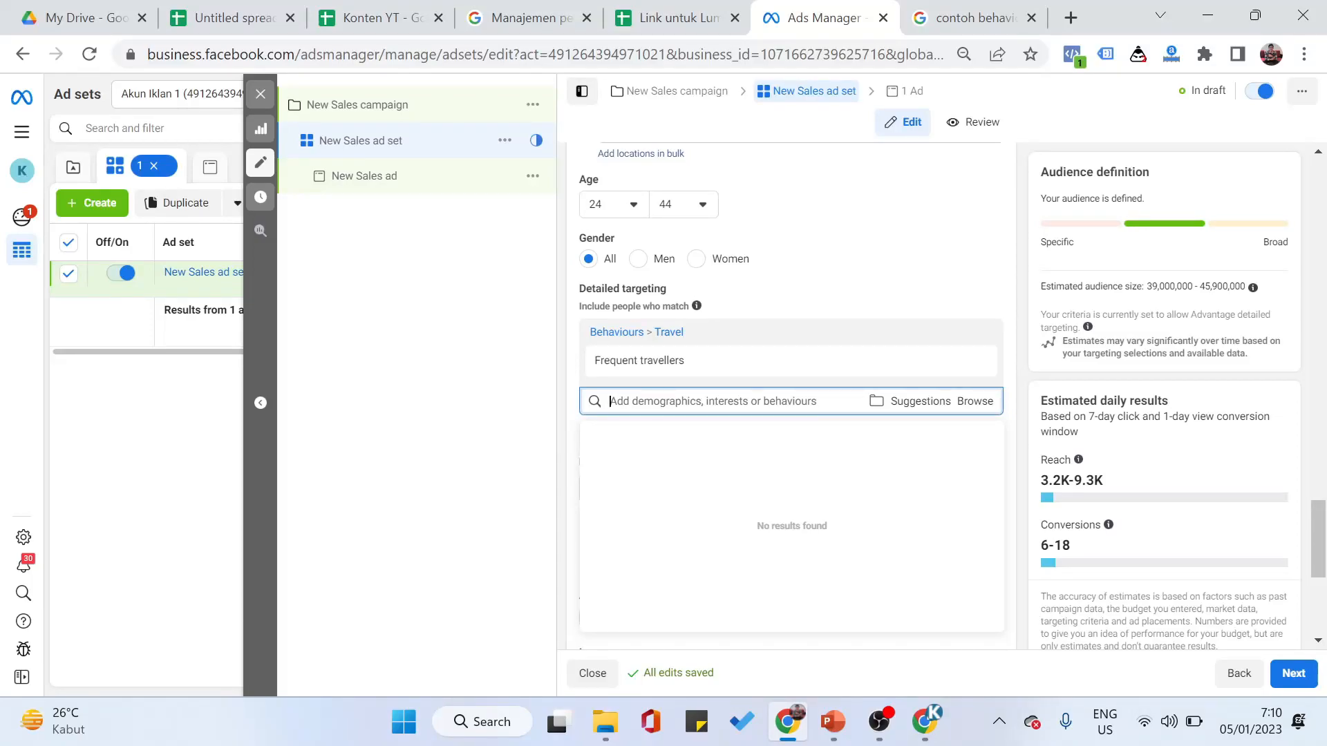
pyautogui.write('entrepreneru')
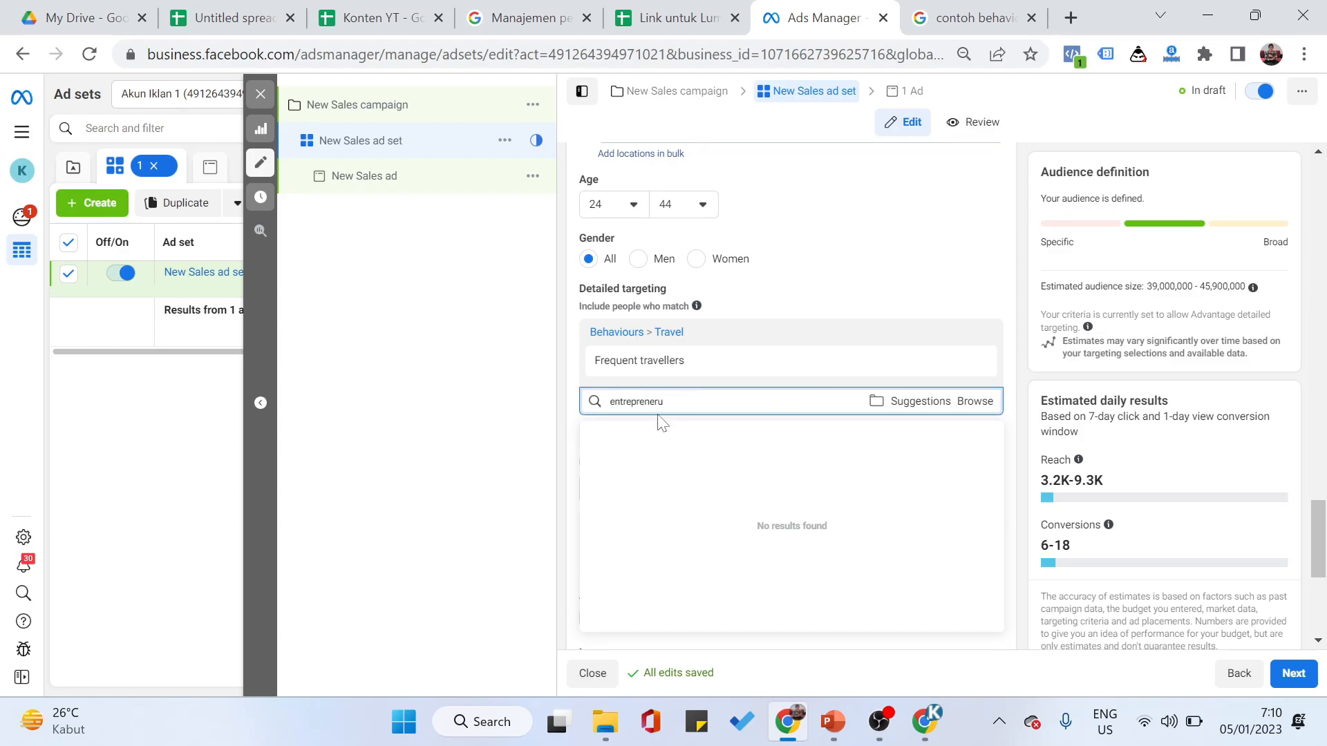
pyautogui.press('BackSpace')
pyautogui.press('BackSpace')
pyautogui.press('BackSpace')
pyautogui.press('BackSpace')
pyautogui.press('BackSpace')
pyautogui.press('BackSpace')
pyautogui.press('BackSpace')
pyautogui.press('BackSpace')
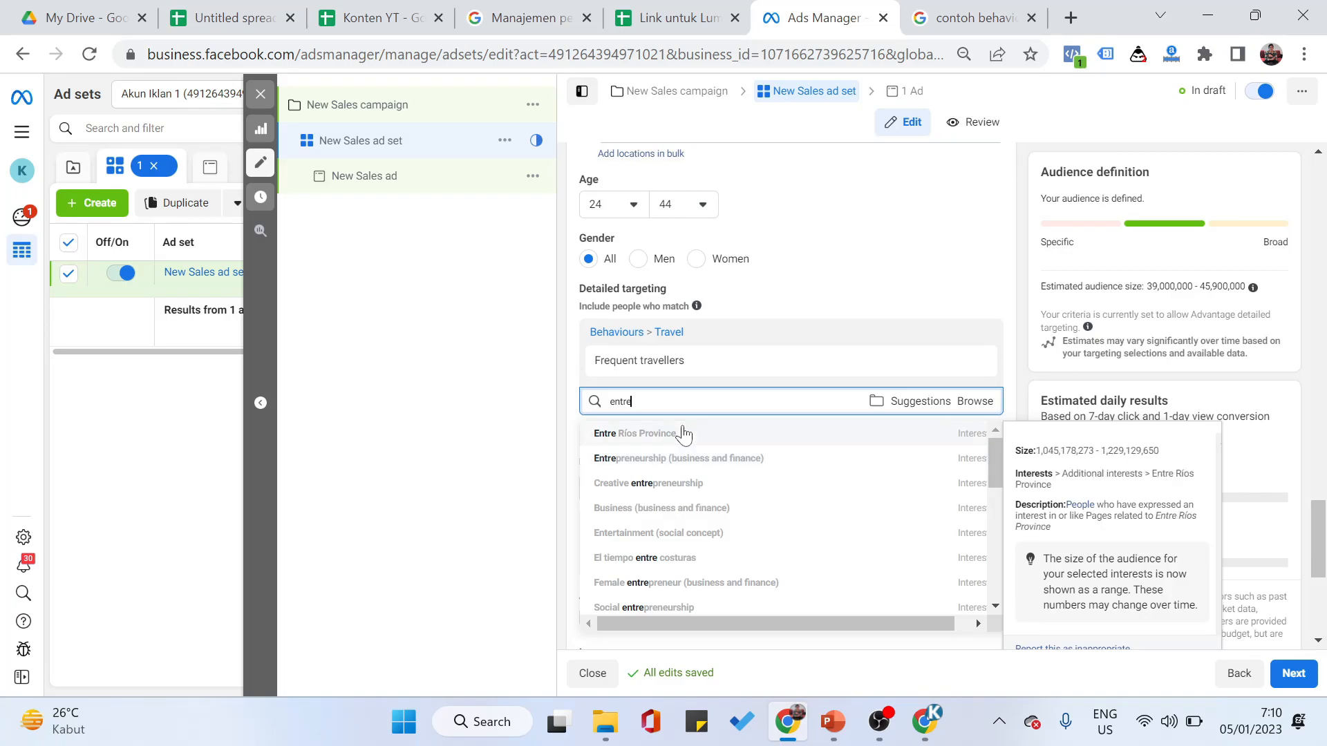
pyautogui.press('BackSpace')
pyautogui.click(838, 16)
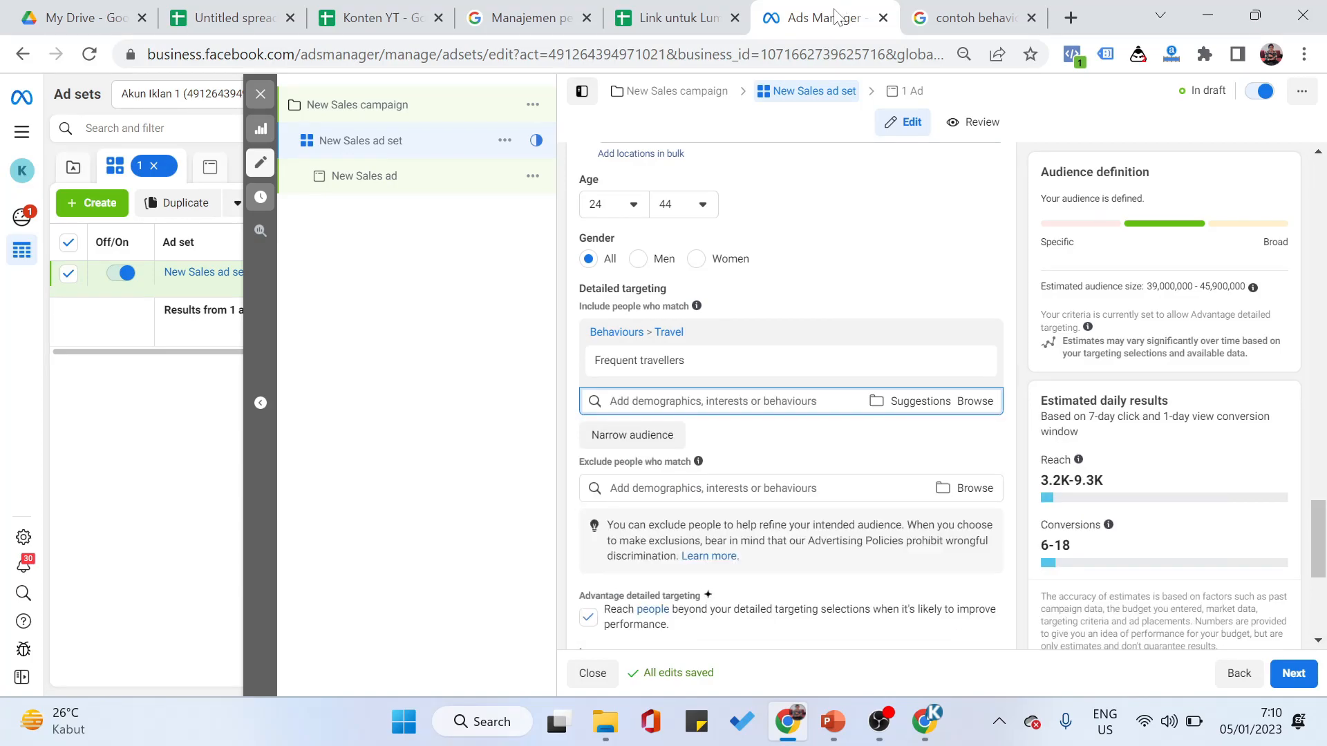
# - Search detailed targeting for entrepren and add the Entrepreneurship (business and finance) interest
pyautogui.click(689, 407)
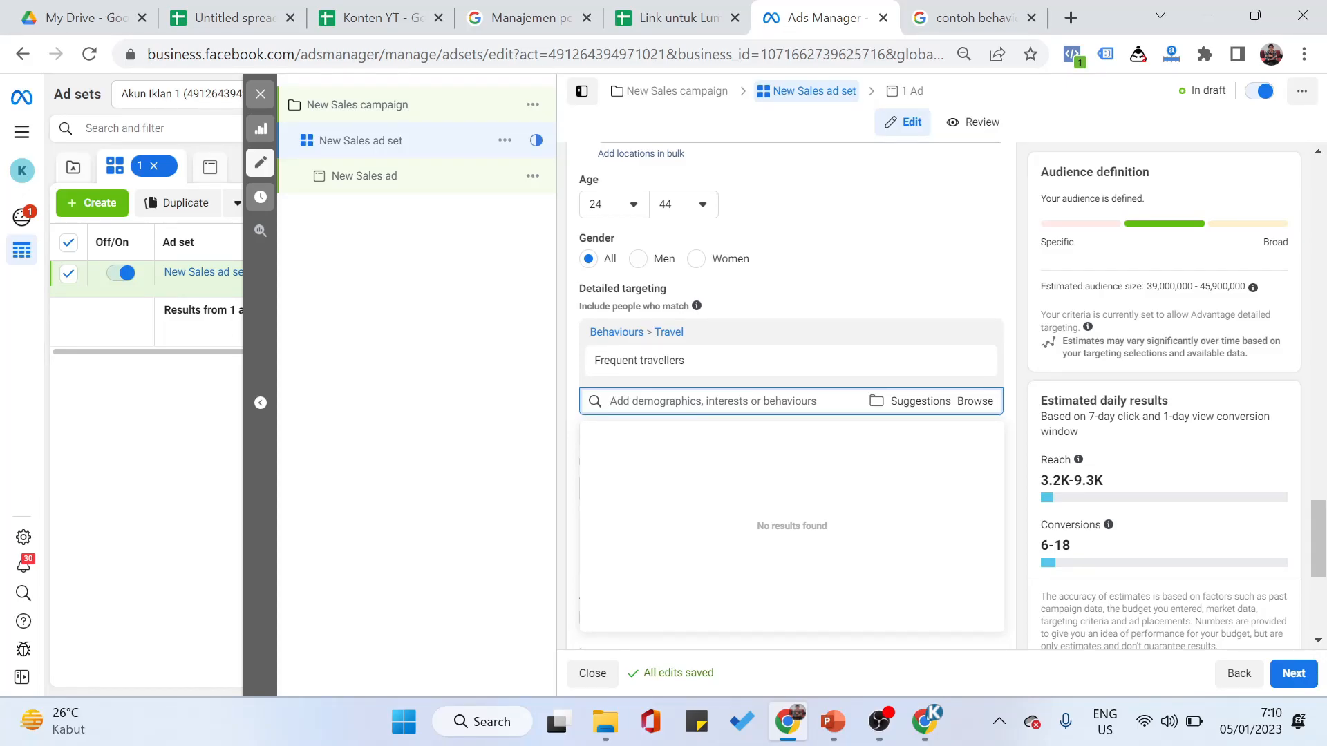
pyautogui.write('entrepren')
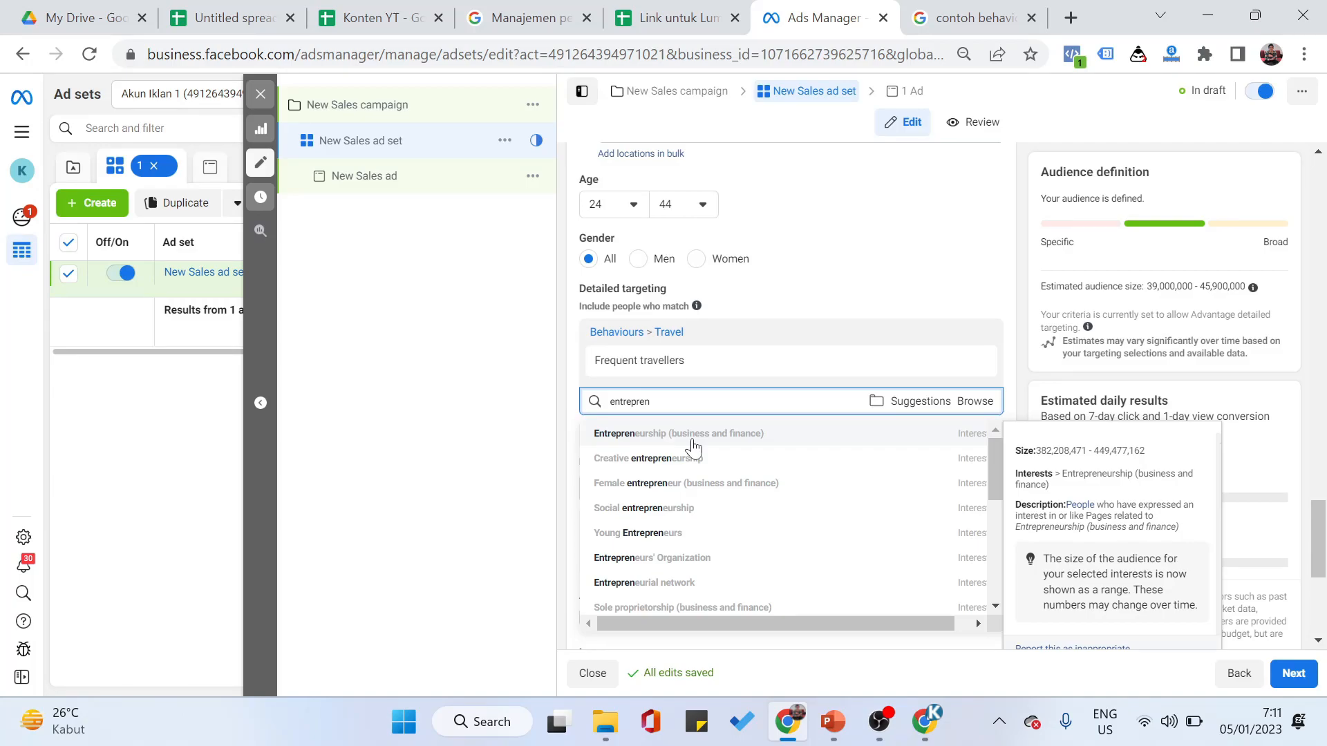
pyautogui.click(723, 434)
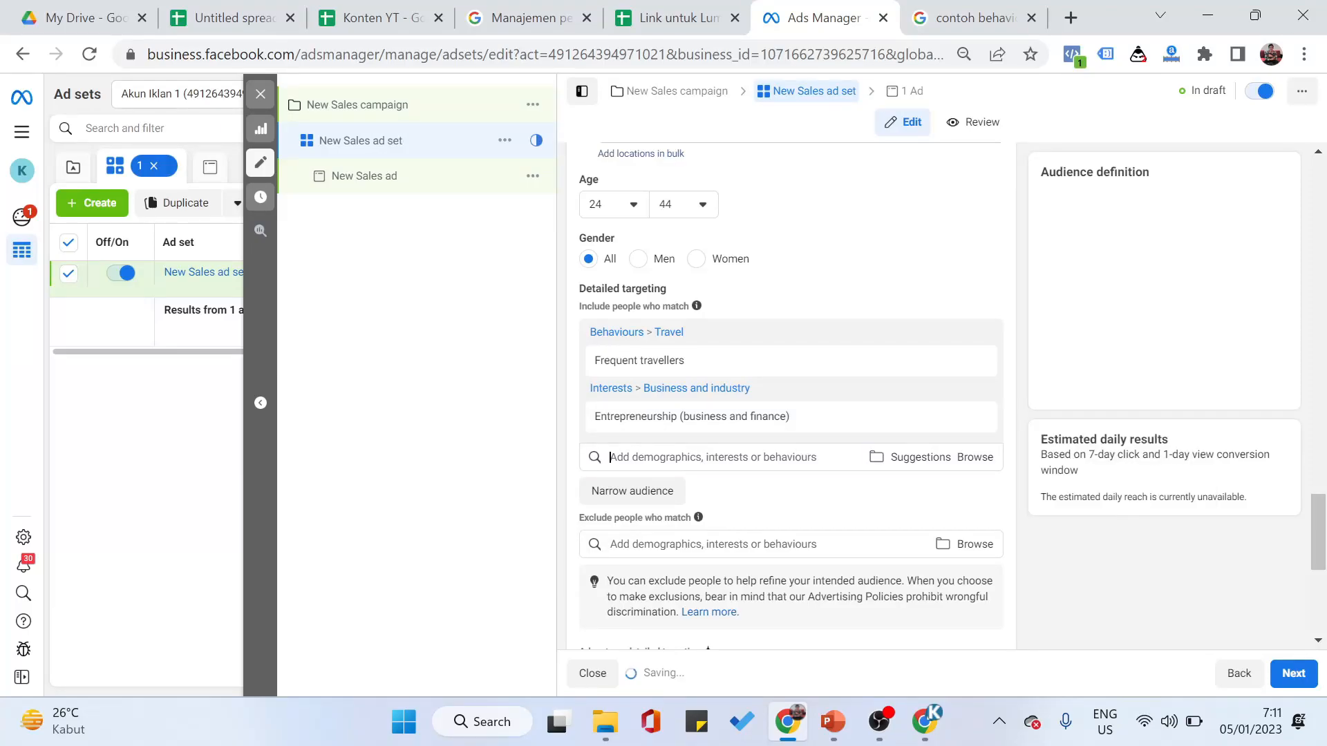
# - Search detailed targeting for iphone and add the iPhone (smartphone) interest
pyautogui.write('iphone')
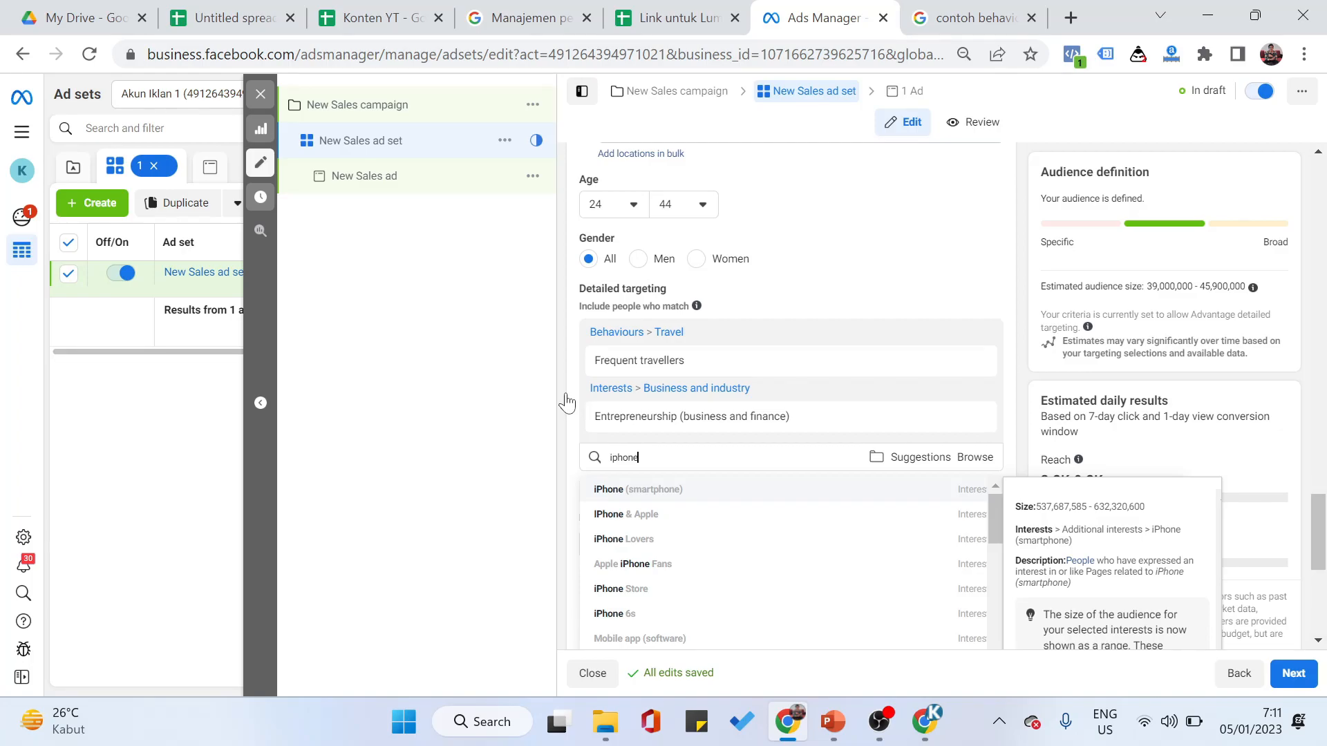
pyautogui.click(649, 488)
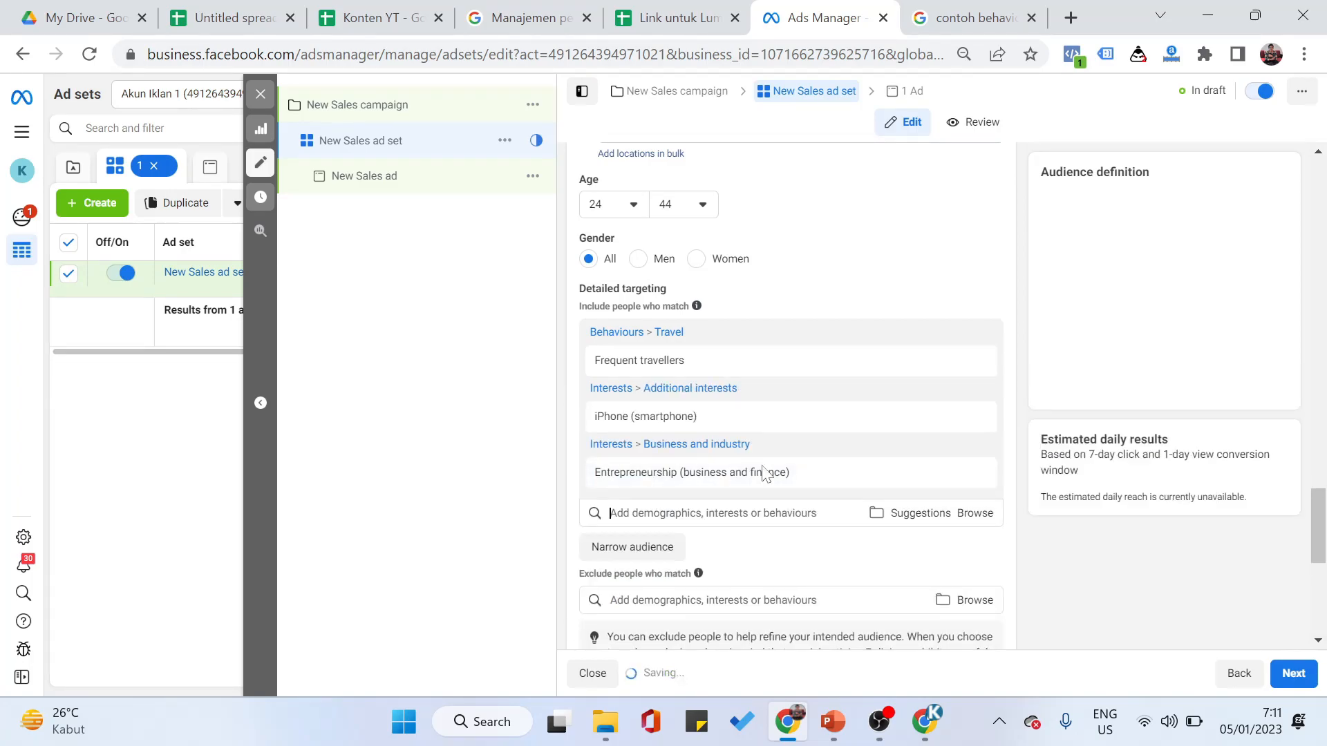
pyautogui.scroll(-6, 764, 474)
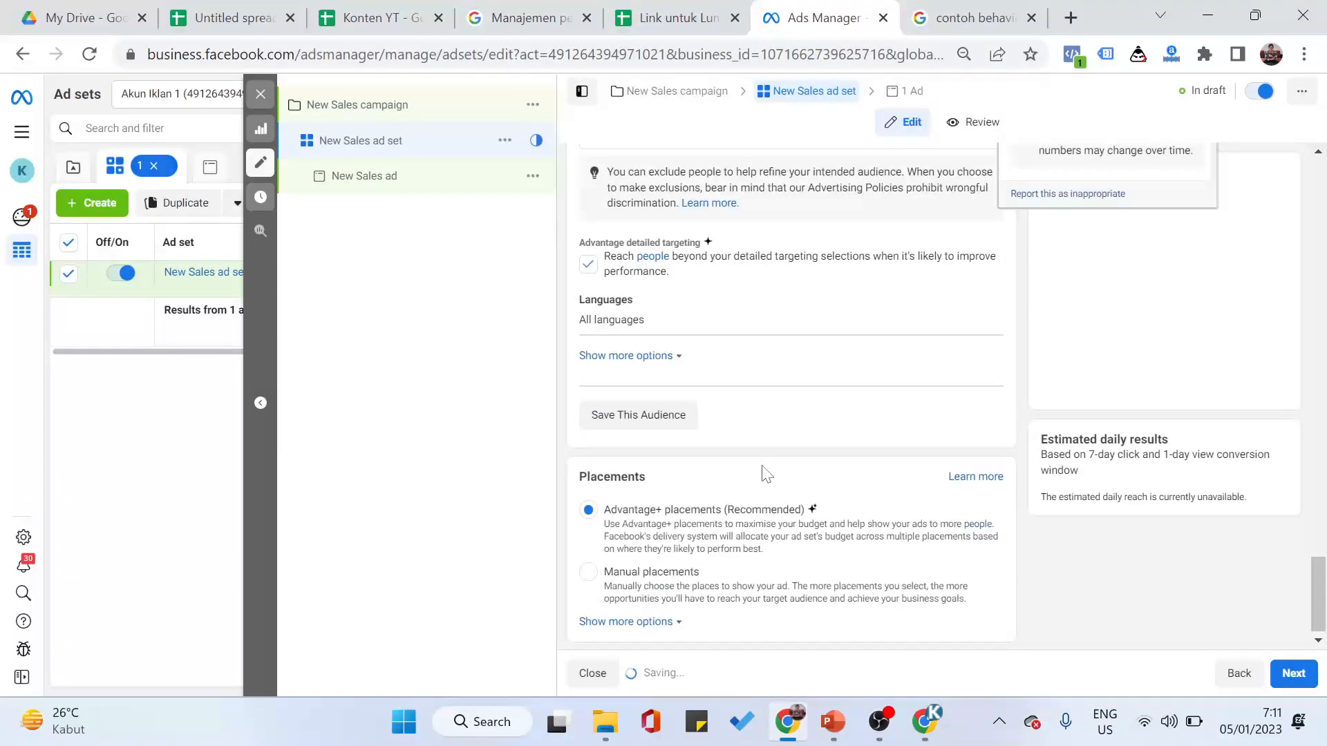
pyautogui.scroll(6, 764, 474)
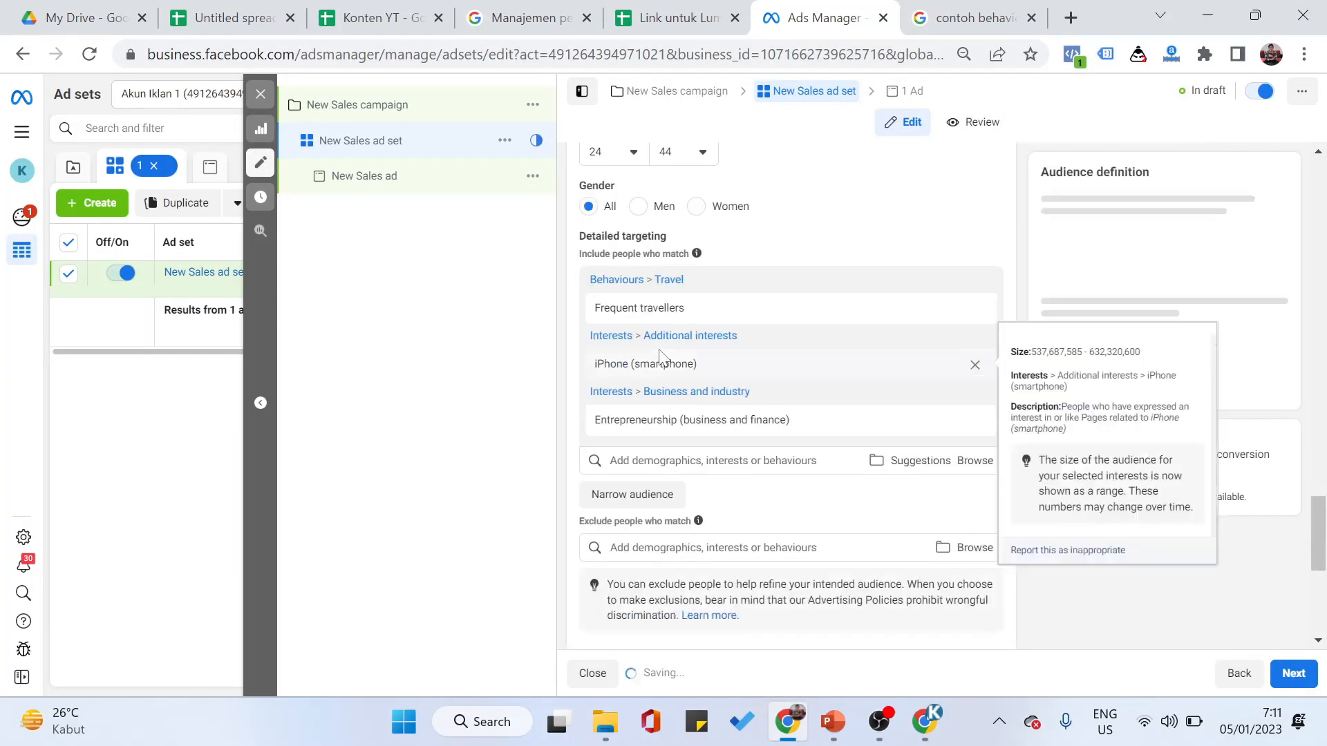
# - Review the ad set's locations, age range, gender, included detailed targeting and languages
pyautogui.click(660, 356)
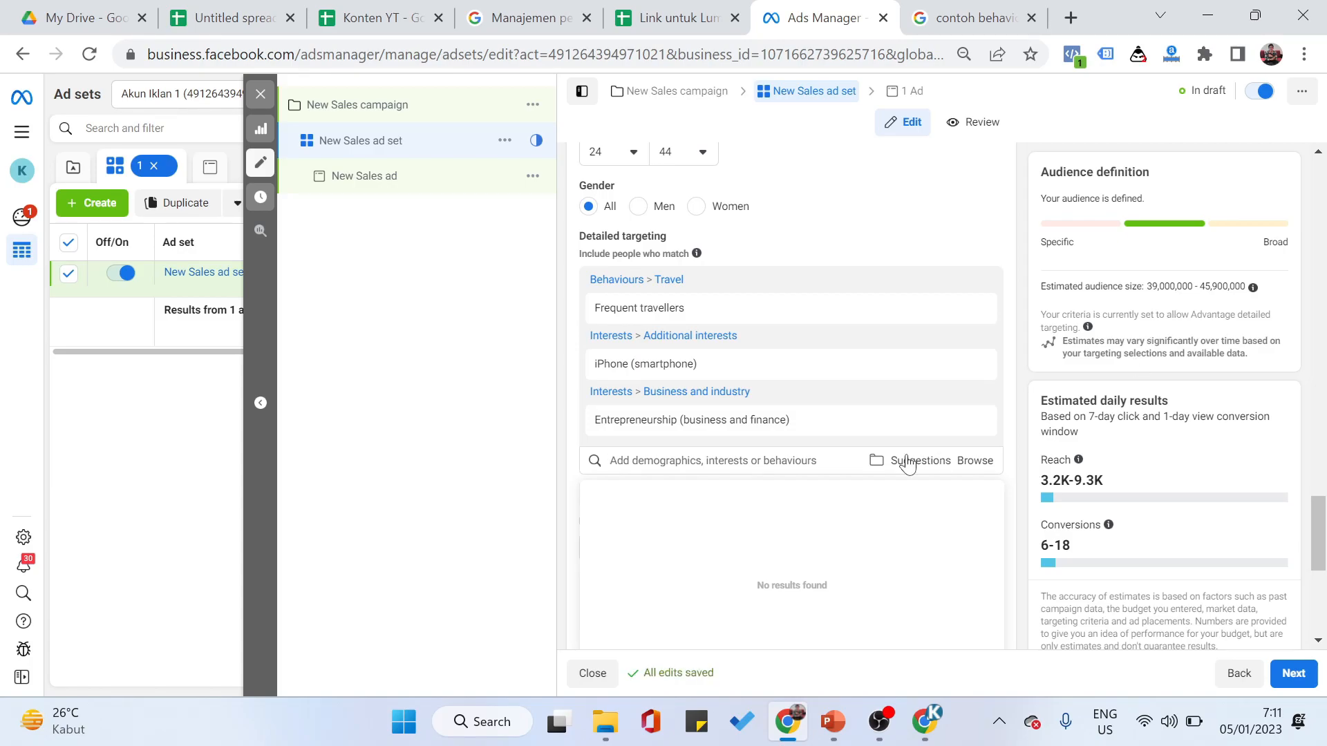
pyautogui.scroll(-4, 906, 464)
pyautogui.scroll(-2, 911, 463)
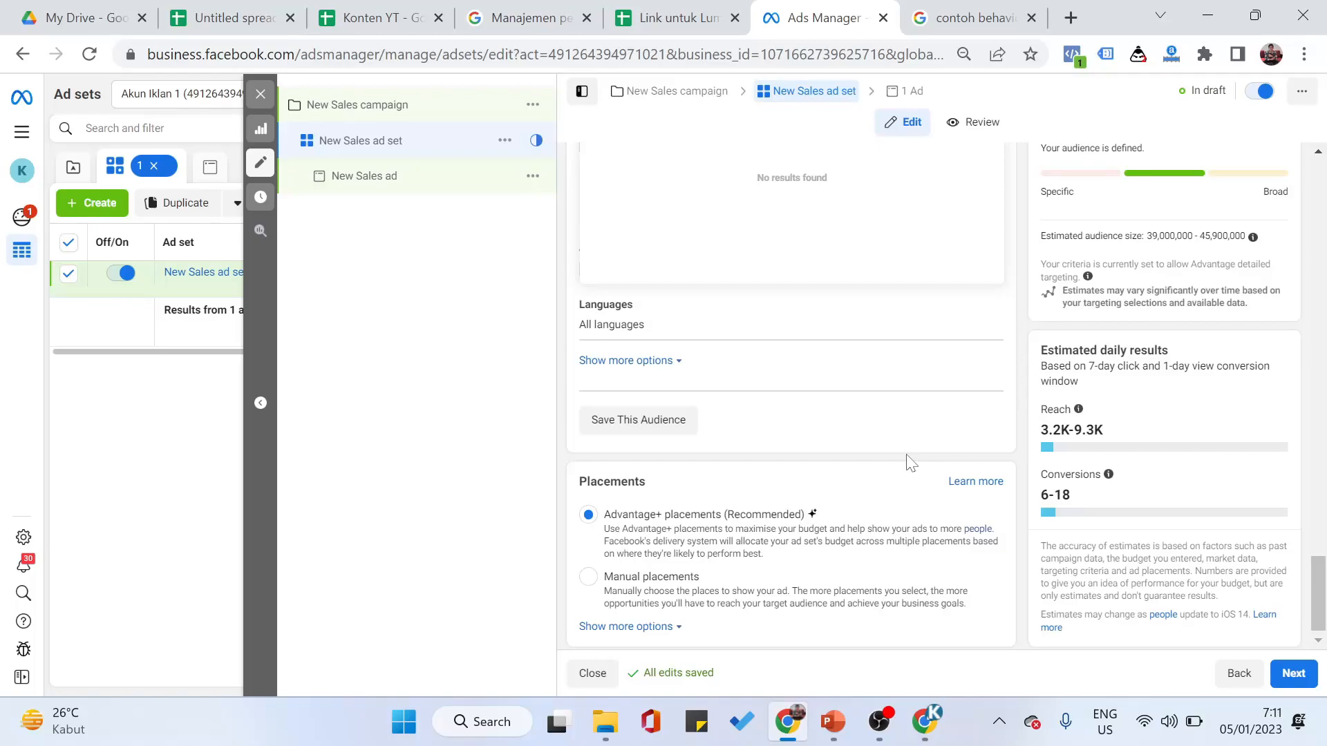
pyautogui.scroll(2, 898, 470)
pyautogui.scroll(-1, 795, 409)
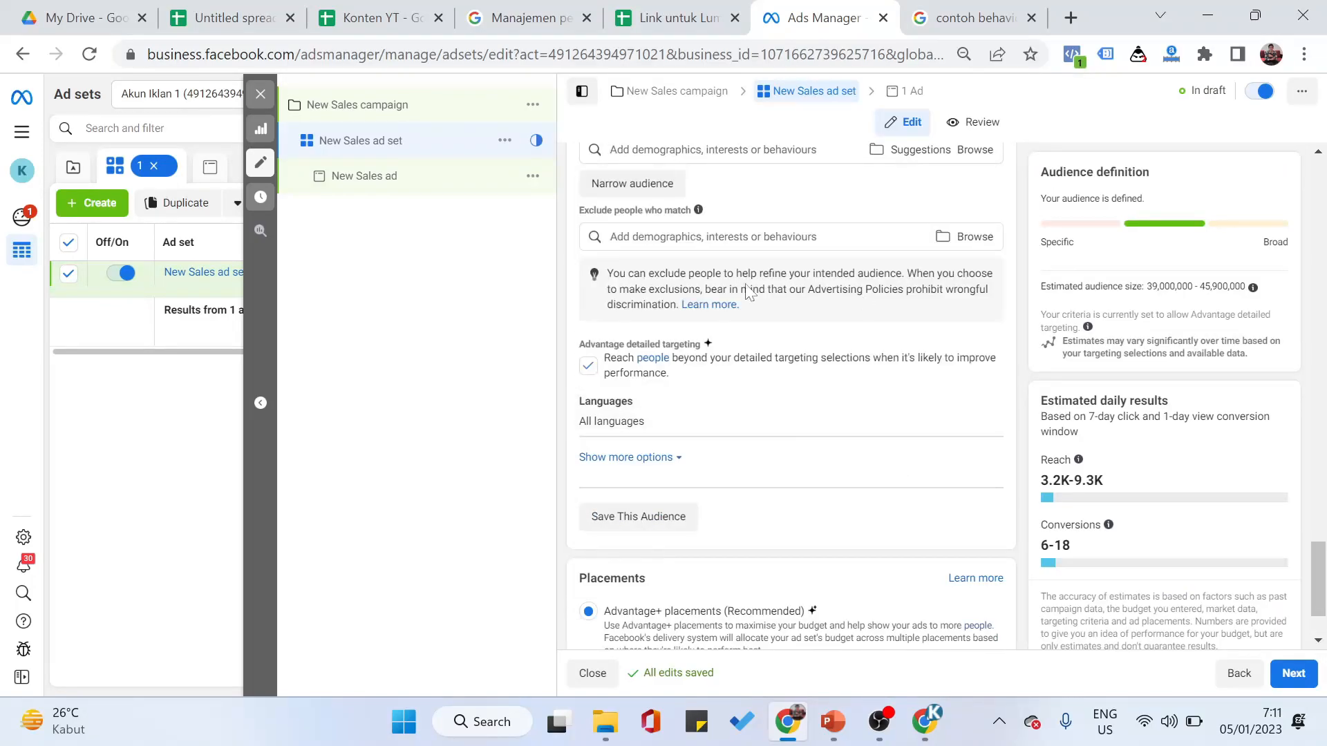
pyautogui.scroll(6, 802, 412)
pyautogui.scroll(-2, 747, 293)
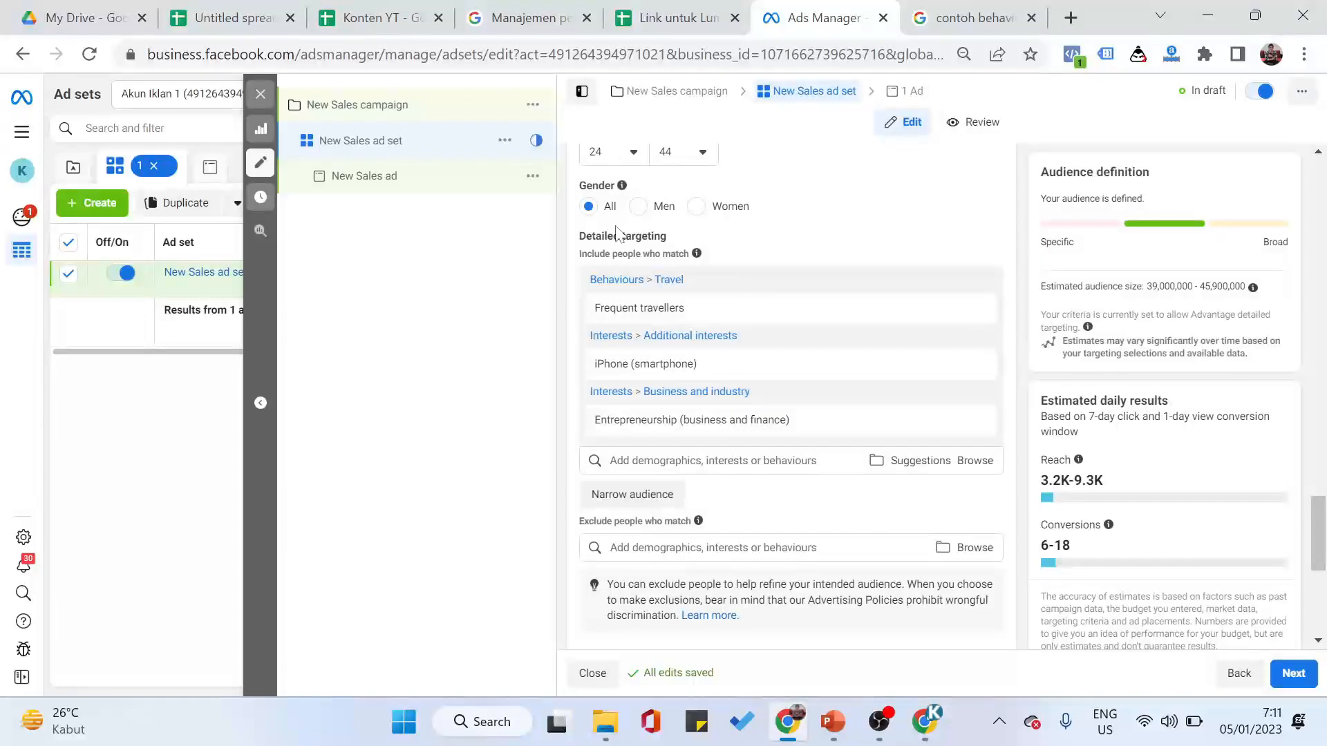
pyautogui.scroll(4, 657, 314)
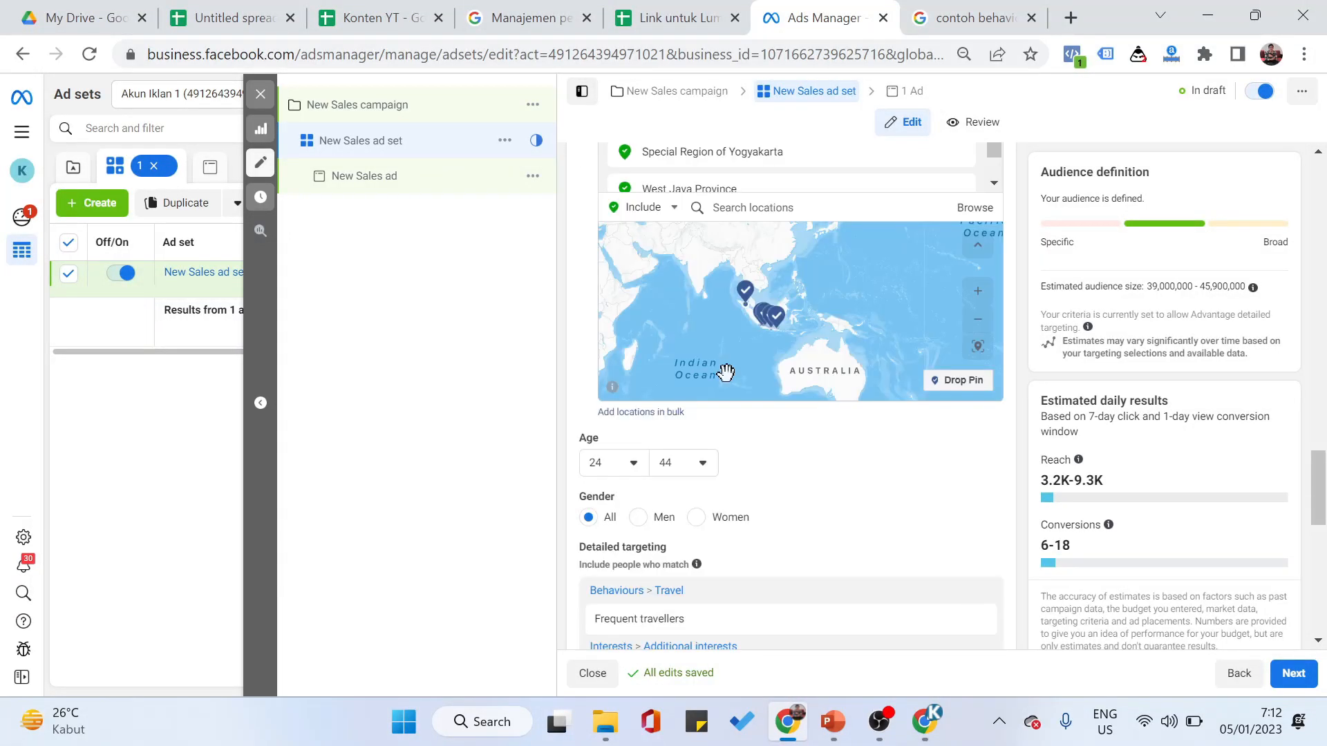
pyautogui.scroll(3, 726, 373)
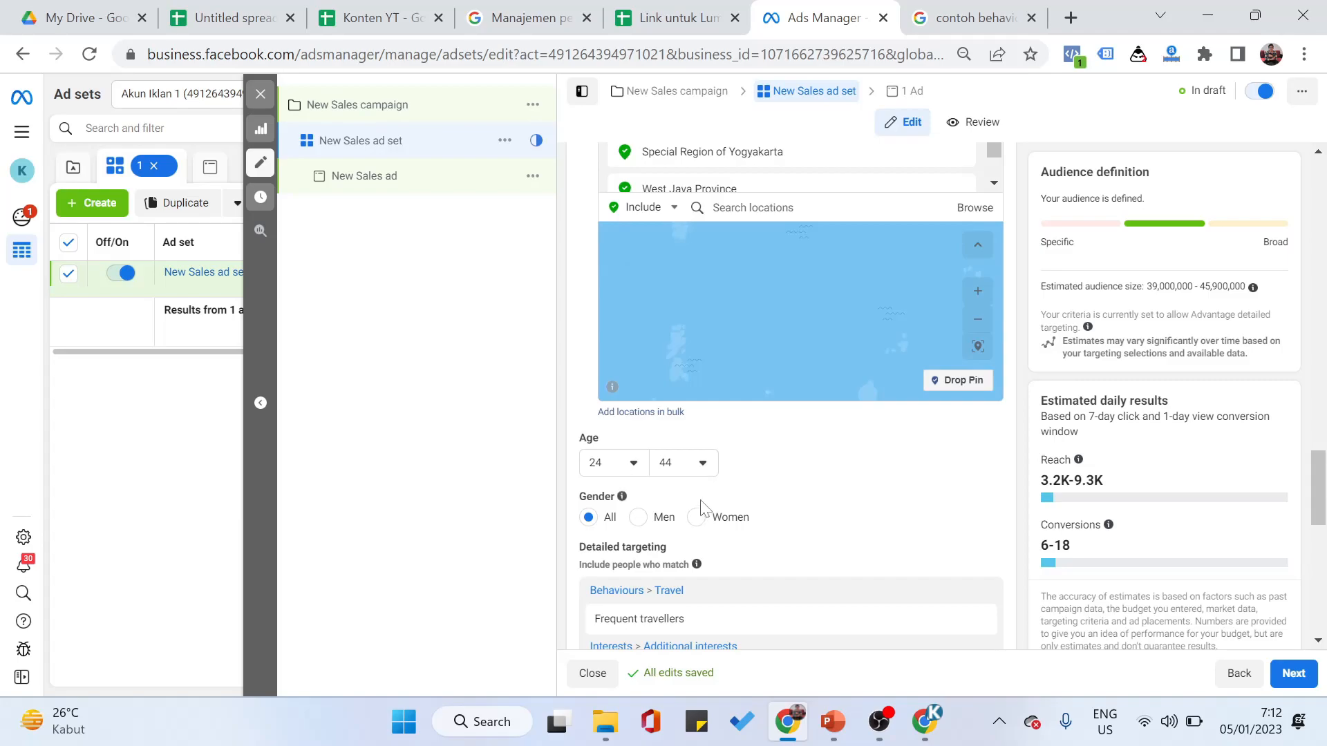
pyautogui.scroll(-3, 822, 495)
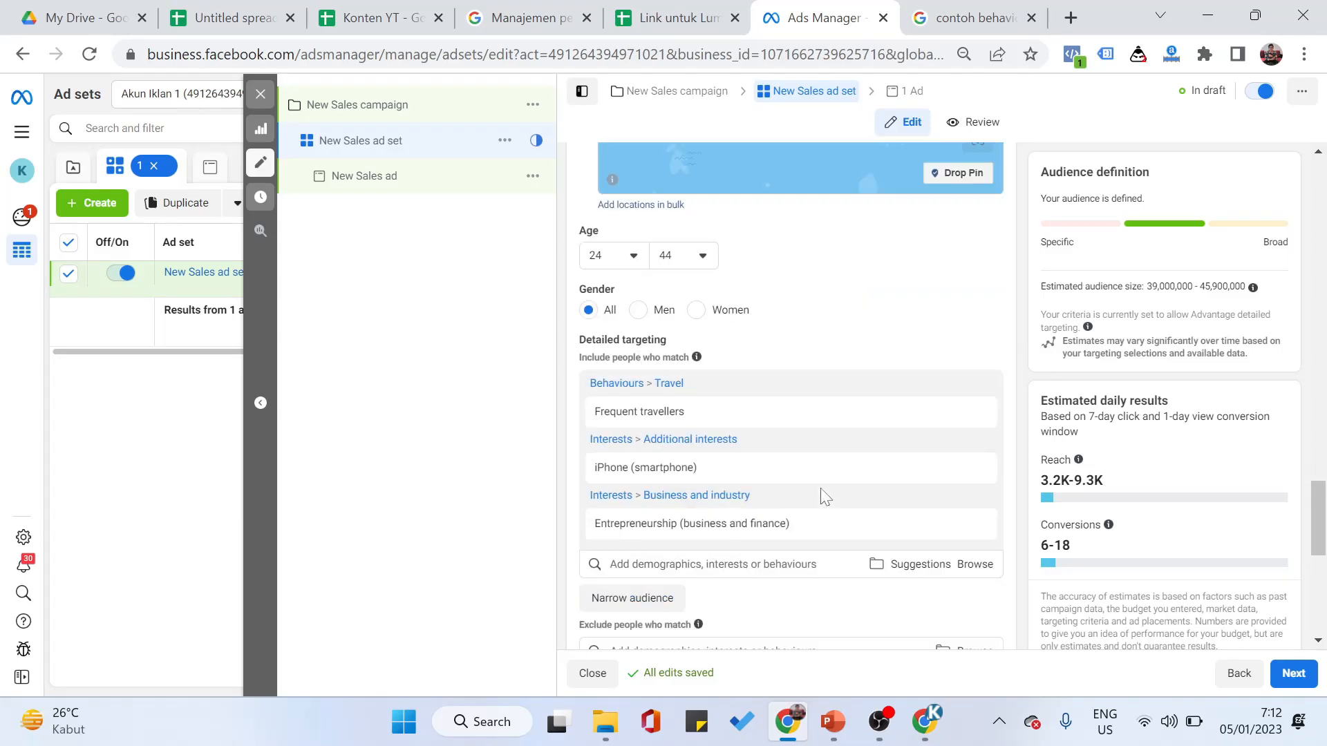
pyautogui.moveTo(821, 479)
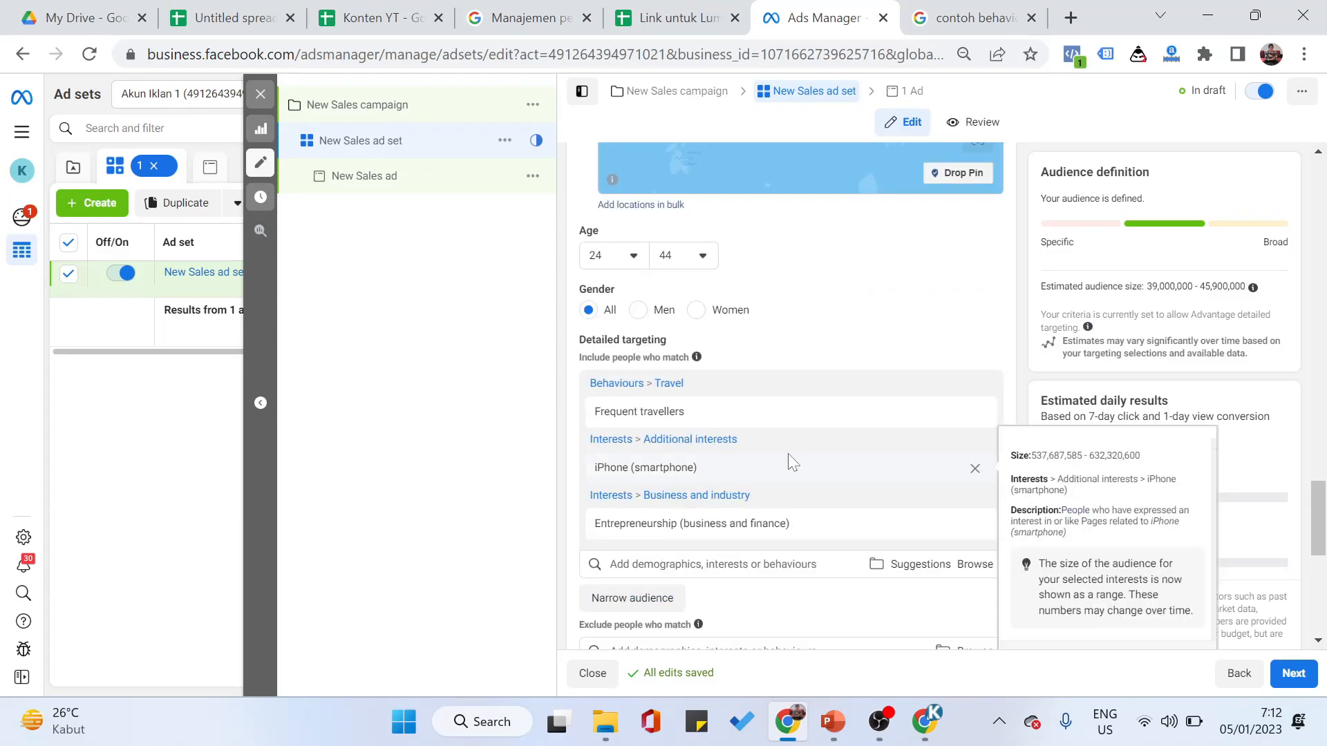
pyautogui.scroll(-2, 793, 428)
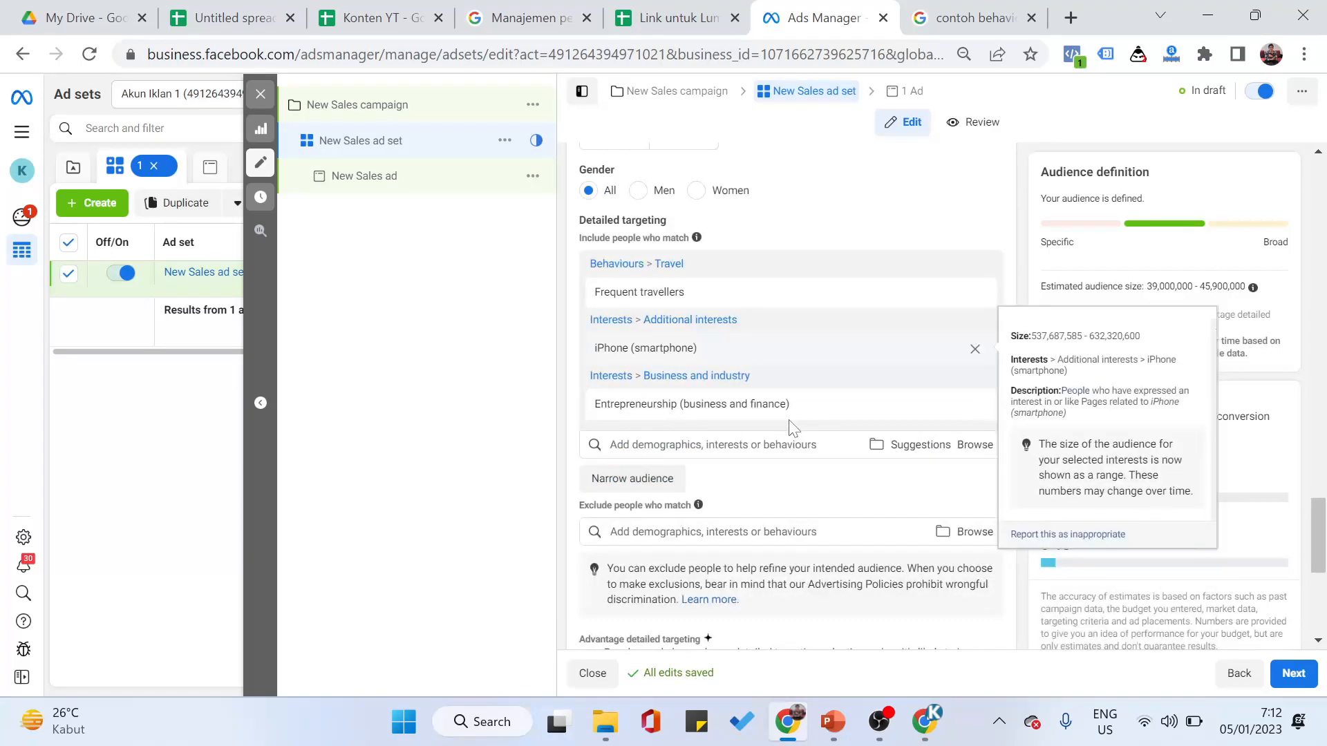
pyautogui.scroll(-2, 794, 428)
# - Switch the ad set's placements to Manual placements
pyautogui.scroll(-5, 793, 429)
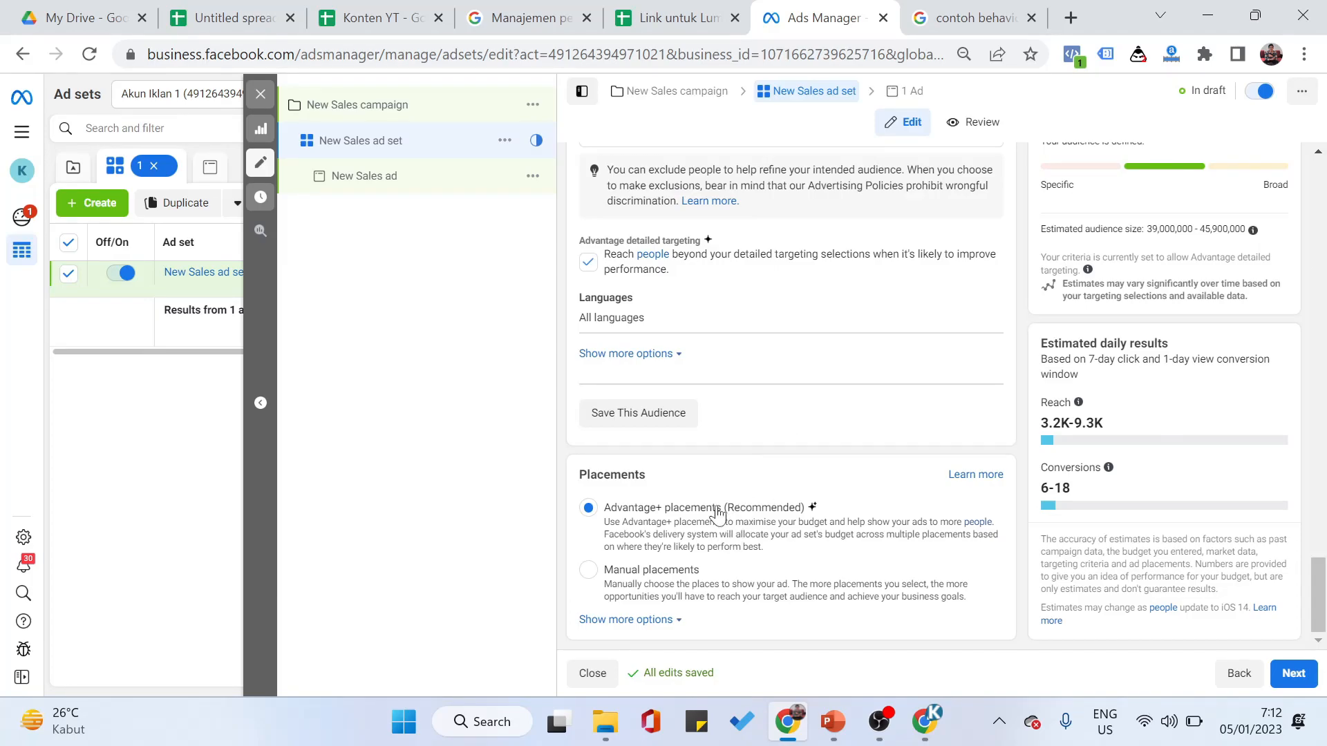
pyautogui.click(667, 566)
pyautogui.scroll(-3, 716, 445)
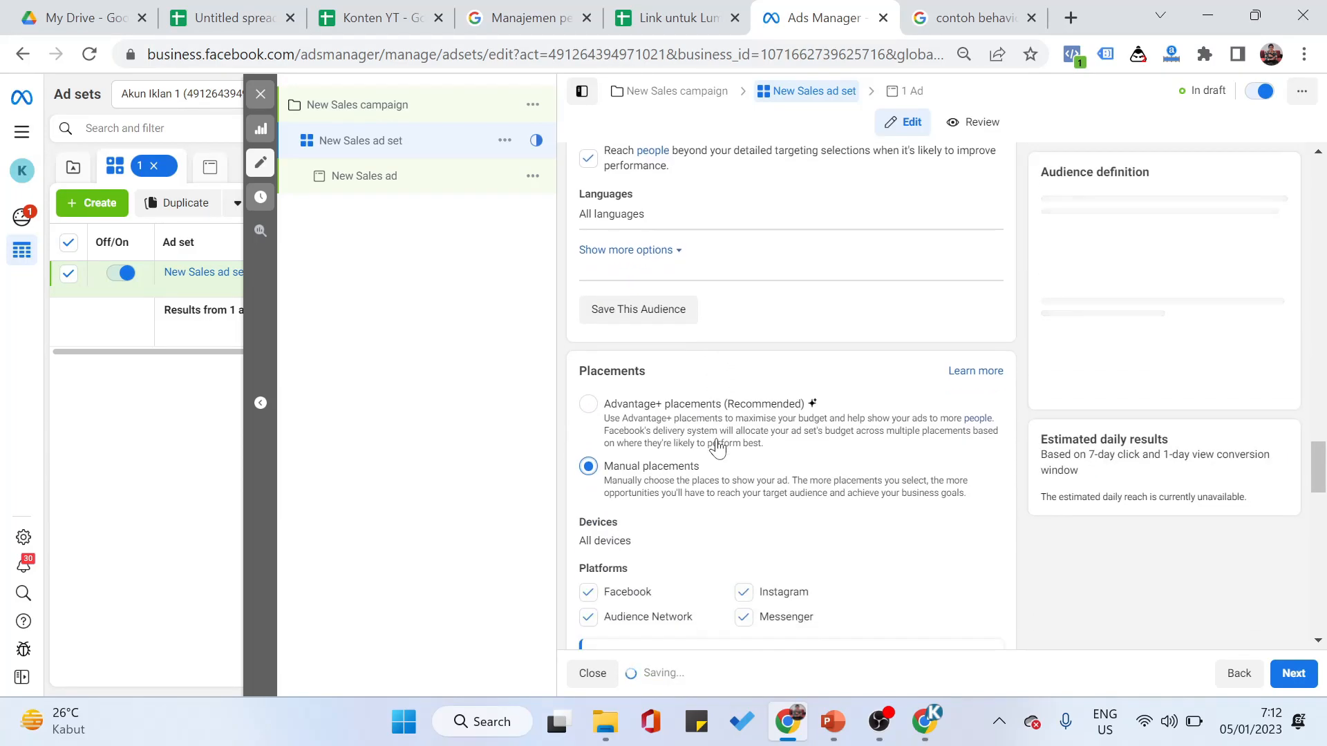
# - Examine the manual placement platforms and every placement group, from Feeds and Stories and Reels to Apps and sites
pyautogui.scroll(-8, 717, 444)
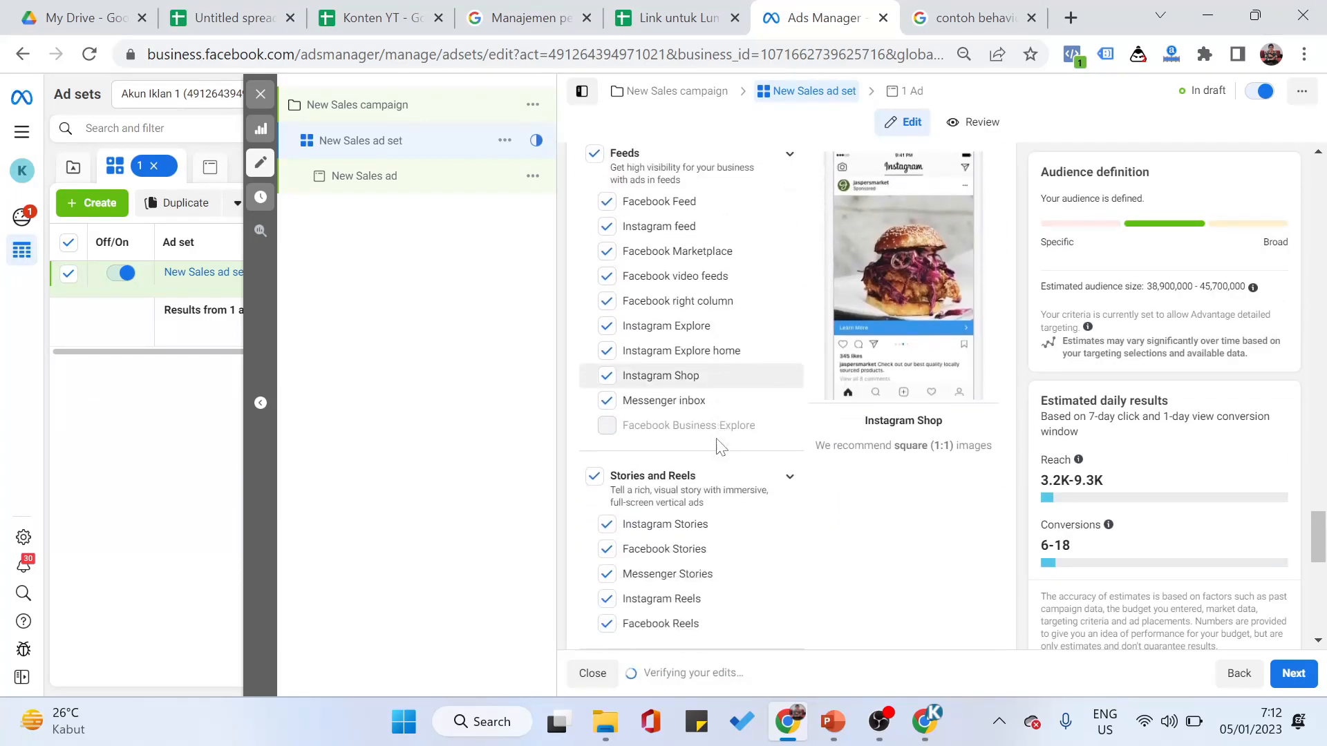
pyautogui.scroll(10, 717, 447)
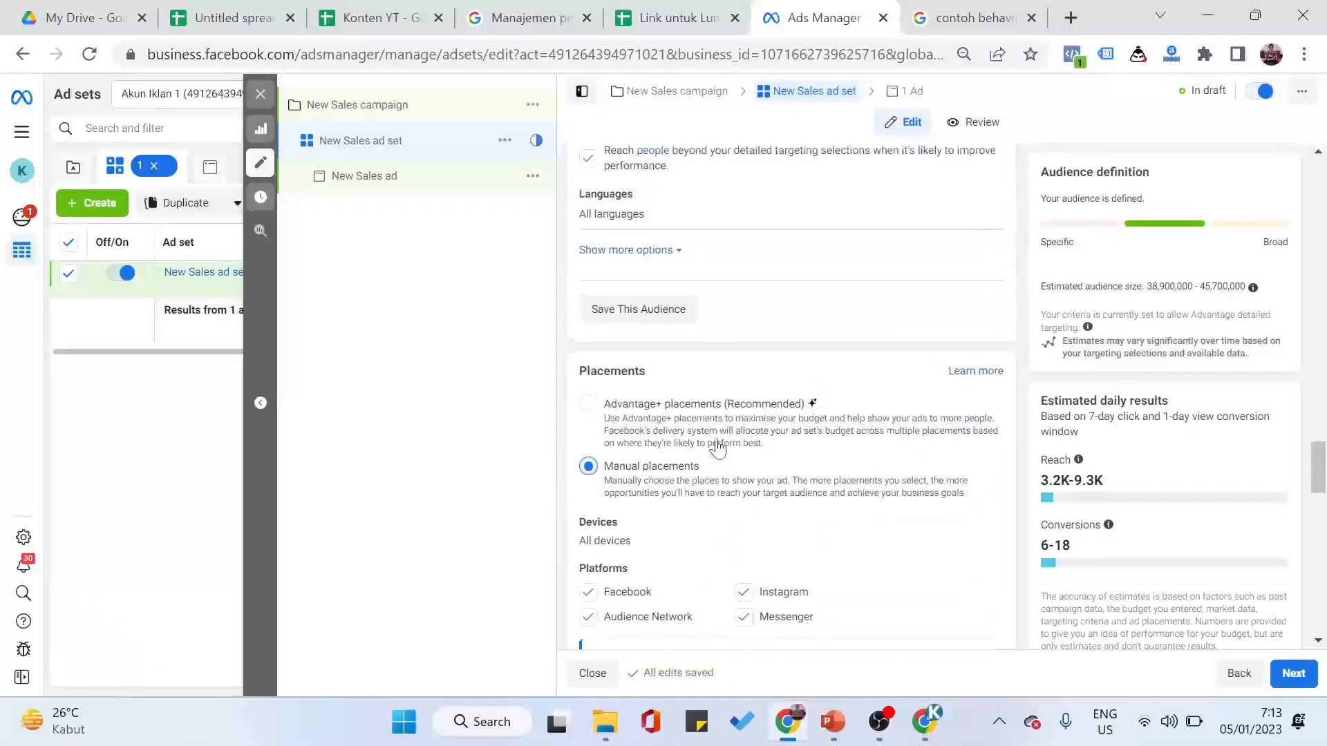
pyautogui.scroll(-4, 717, 448)
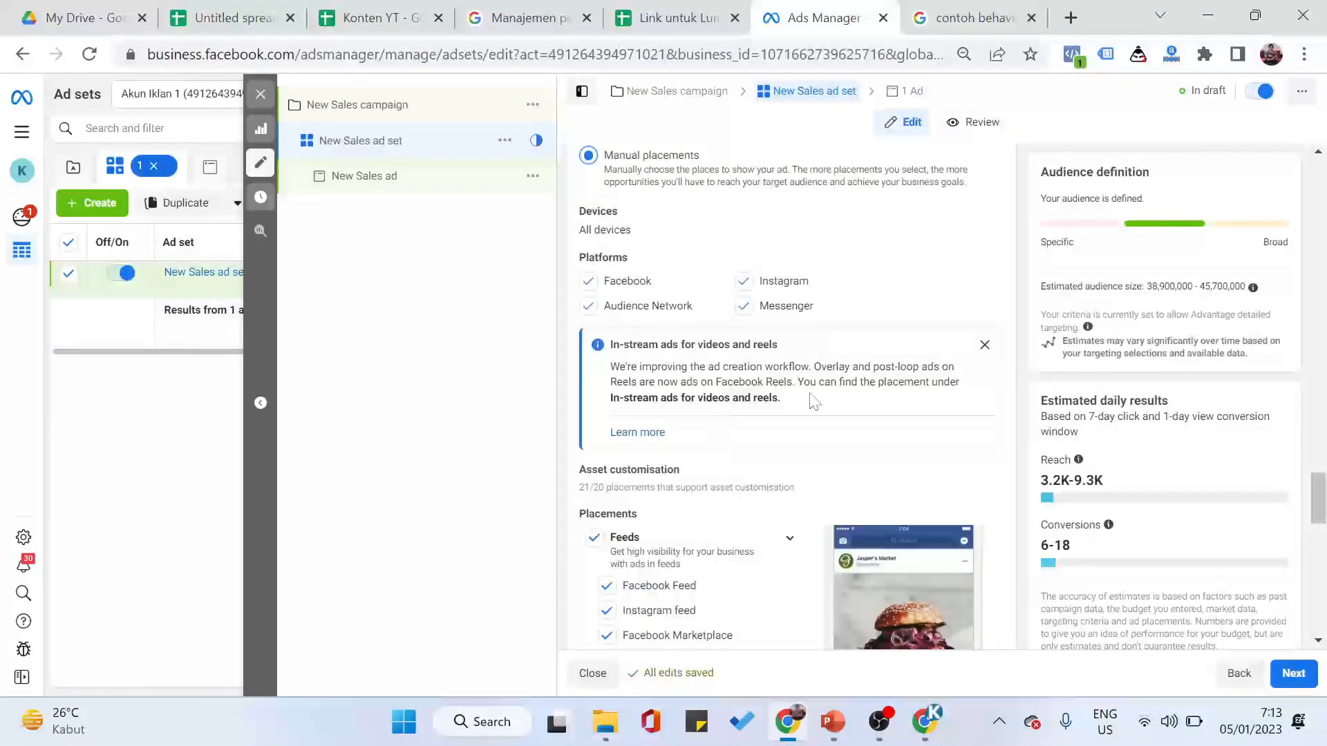
pyautogui.scroll(-7, 814, 415)
pyautogui.scroll(8, 814, 468)
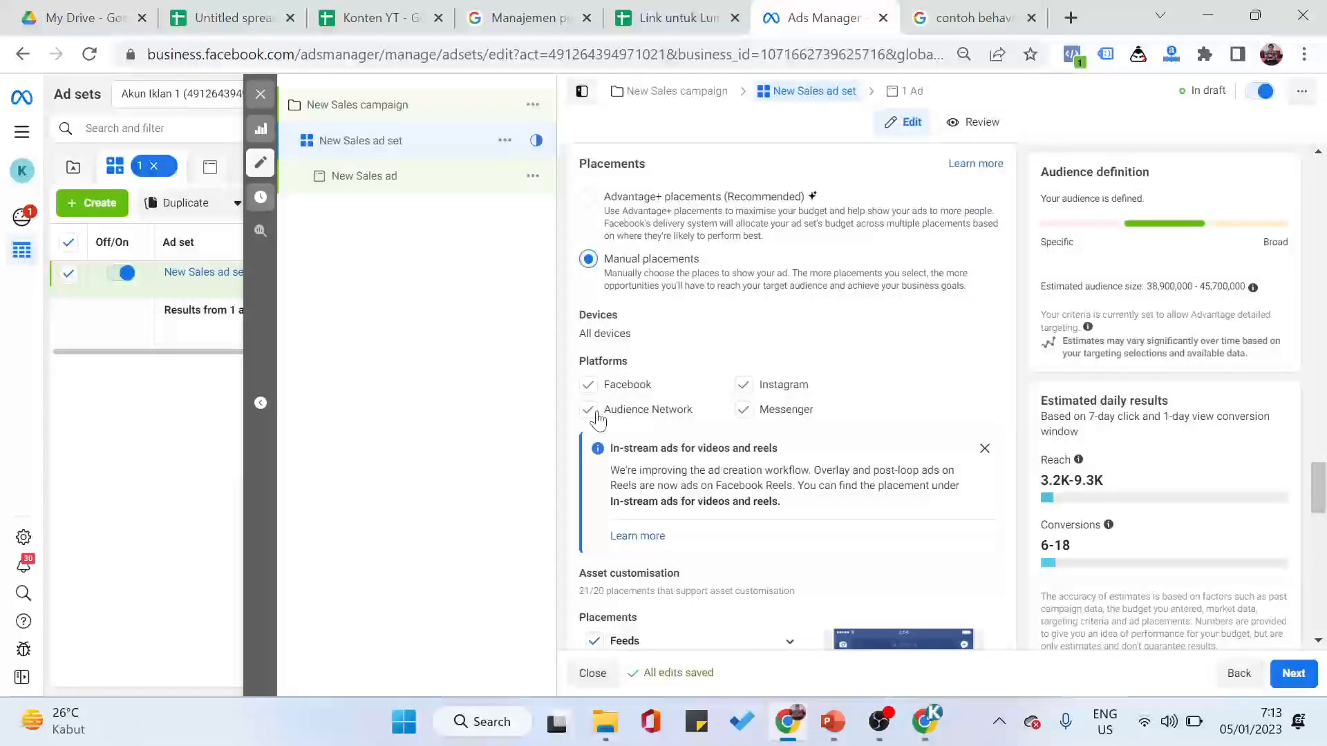
pyautogui.scroll(-6, 619, 404)
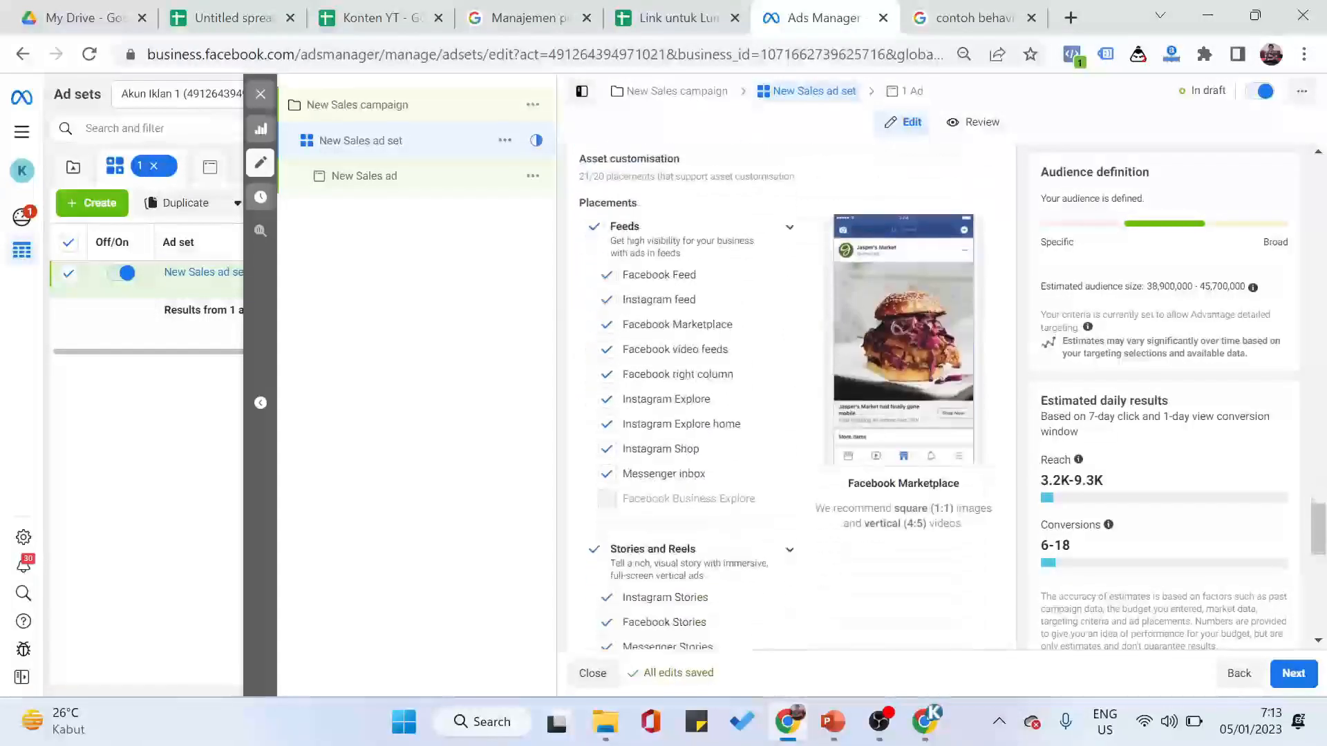
pyautogui.scroll(-5, 691, 397)
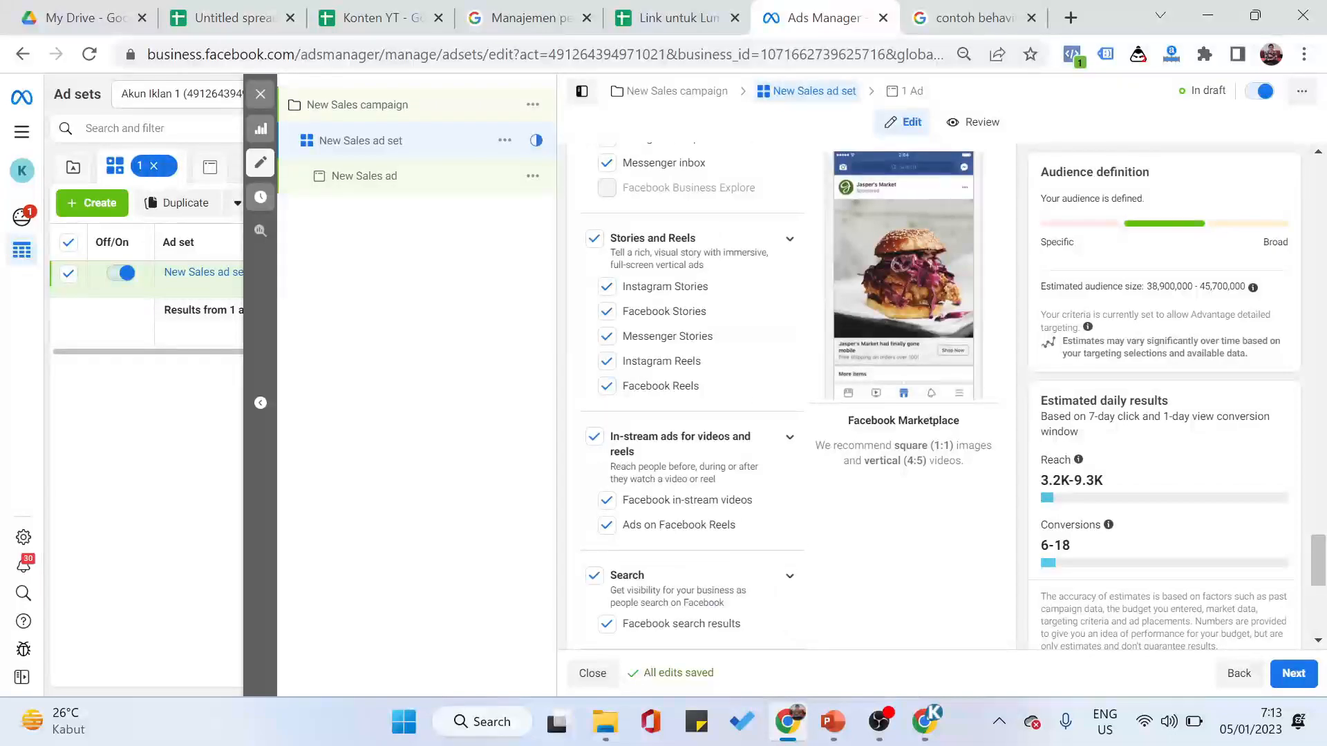
pyautogui.scroll(5, 782, 451)
pyautogui.scroll(1, 782, 451)
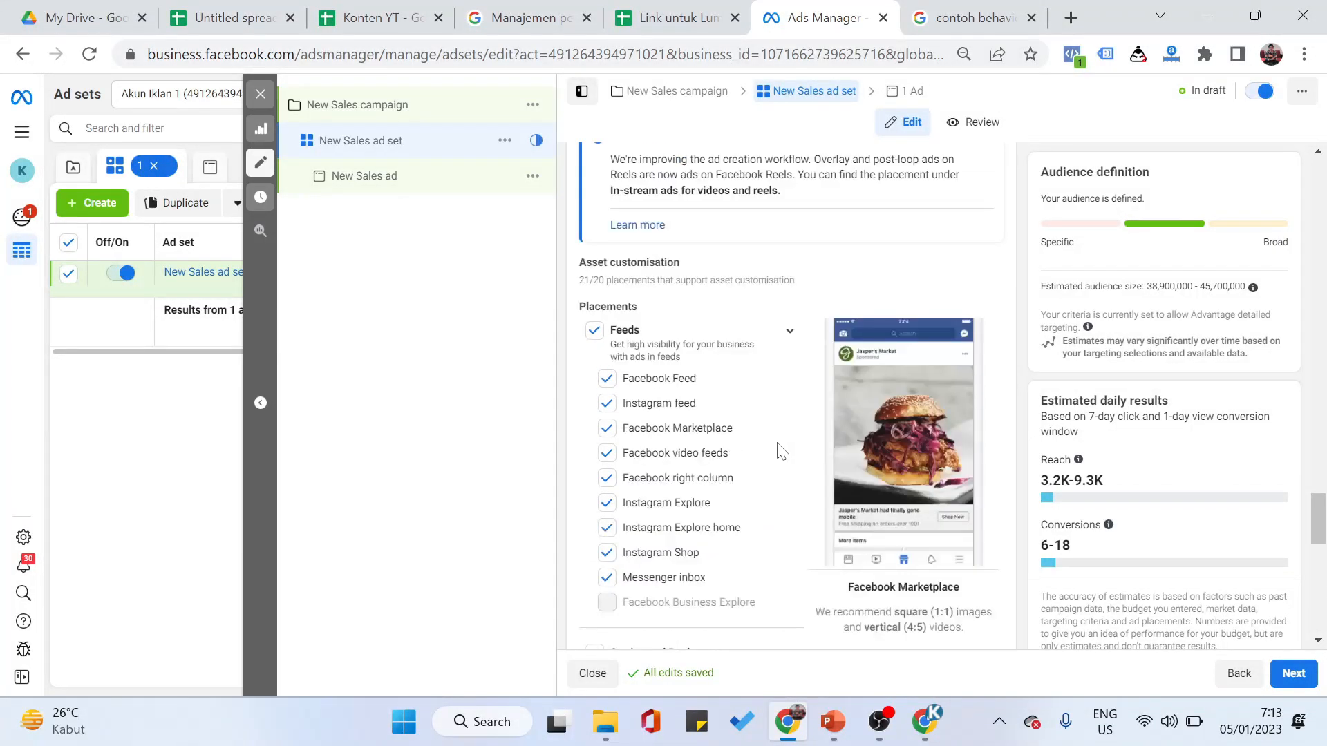
pyautogui.scroll(-8, 781, 451)
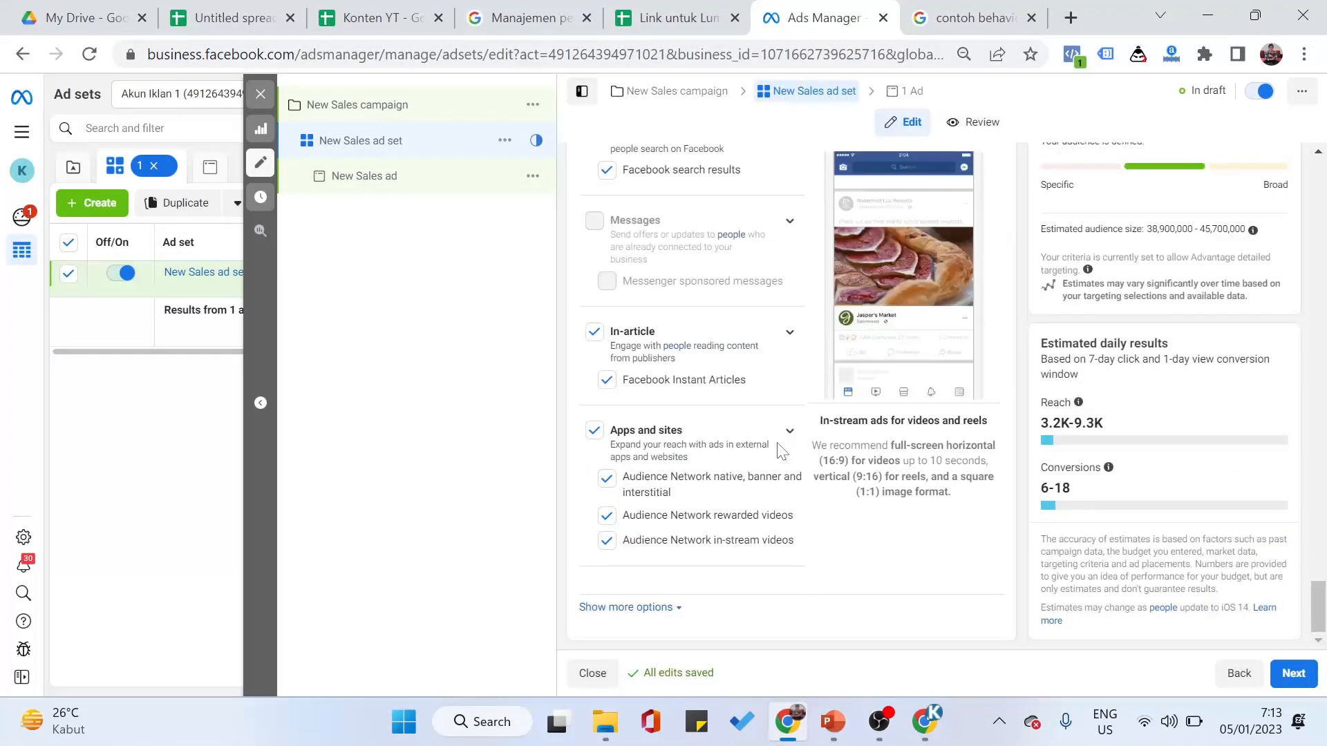
pyautogui.scroll(7, 782, 450)
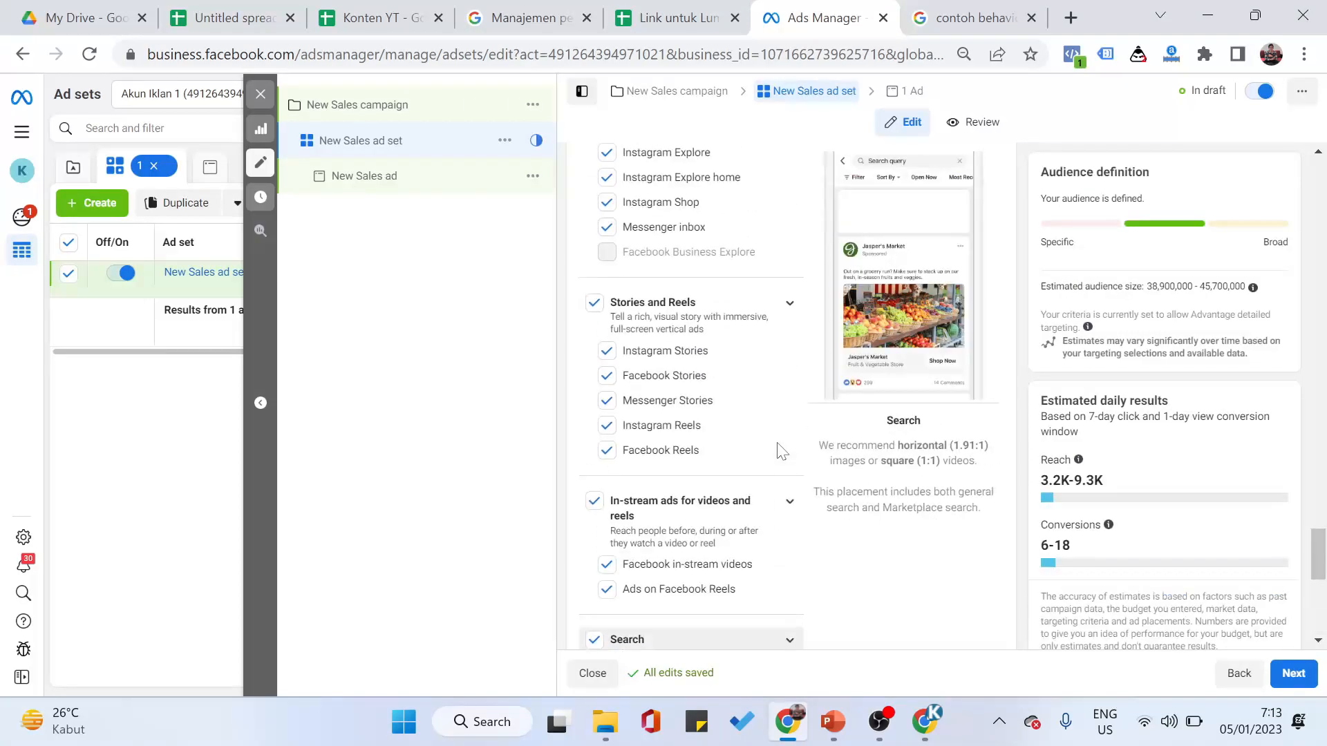
pyautogui.scroll(-3, 769, 434)
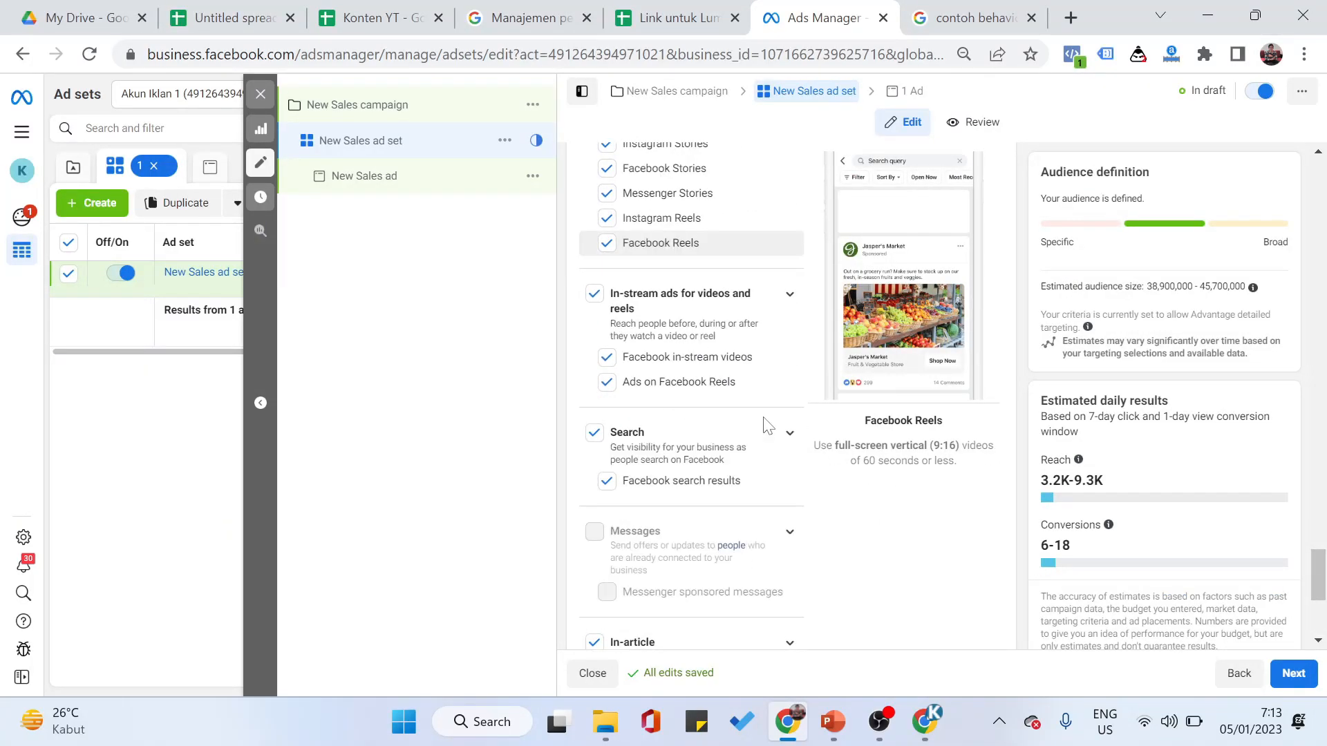
pyautogui.scroll(-3, 734, 424)
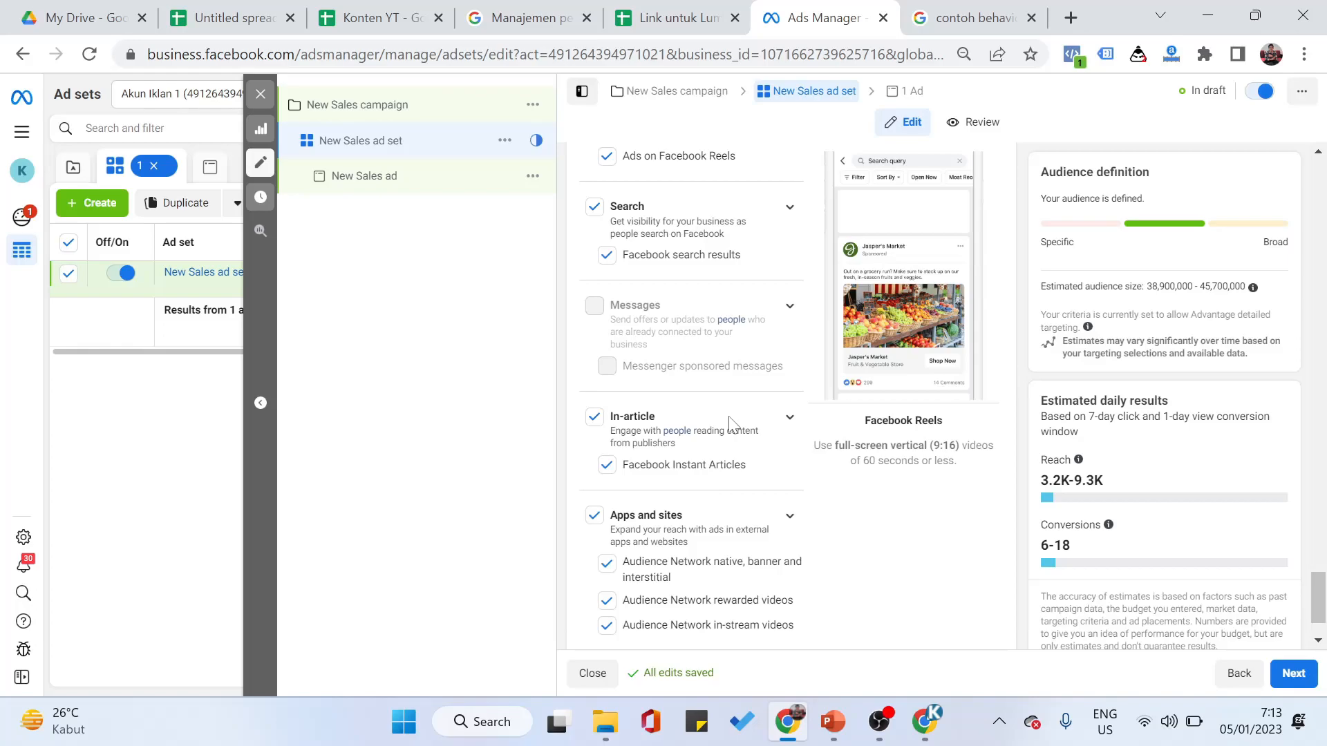
# - Exclude the Facebook right column placement from the Feeds group
pyautogui.scroll(10, 730, 423)
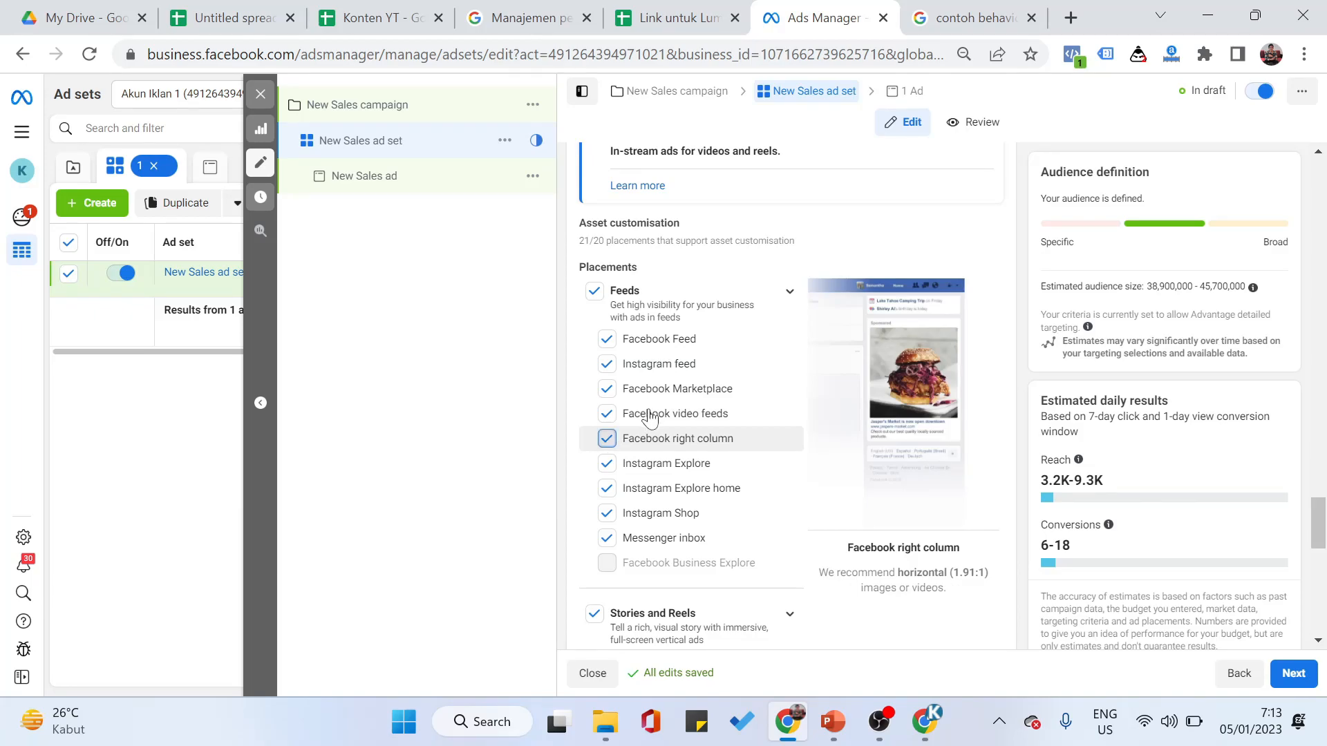
pyautogui.scroll(-3, 649, 417)
pyautogui.scroll(3, 650, 417)
pyautogui.click(606, 443)
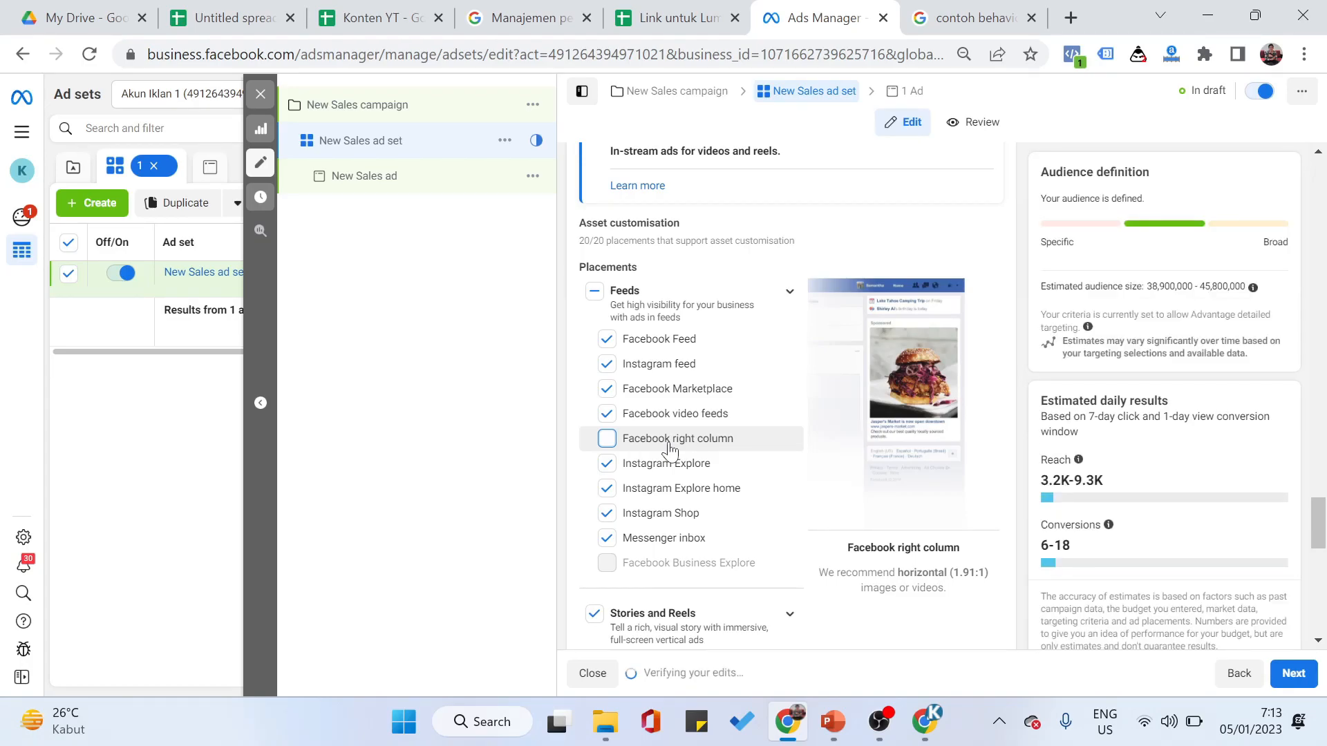
# - Open facebook.com in a new browser tab to check where ads appear on the site
pyautogui.click(1070, 20)
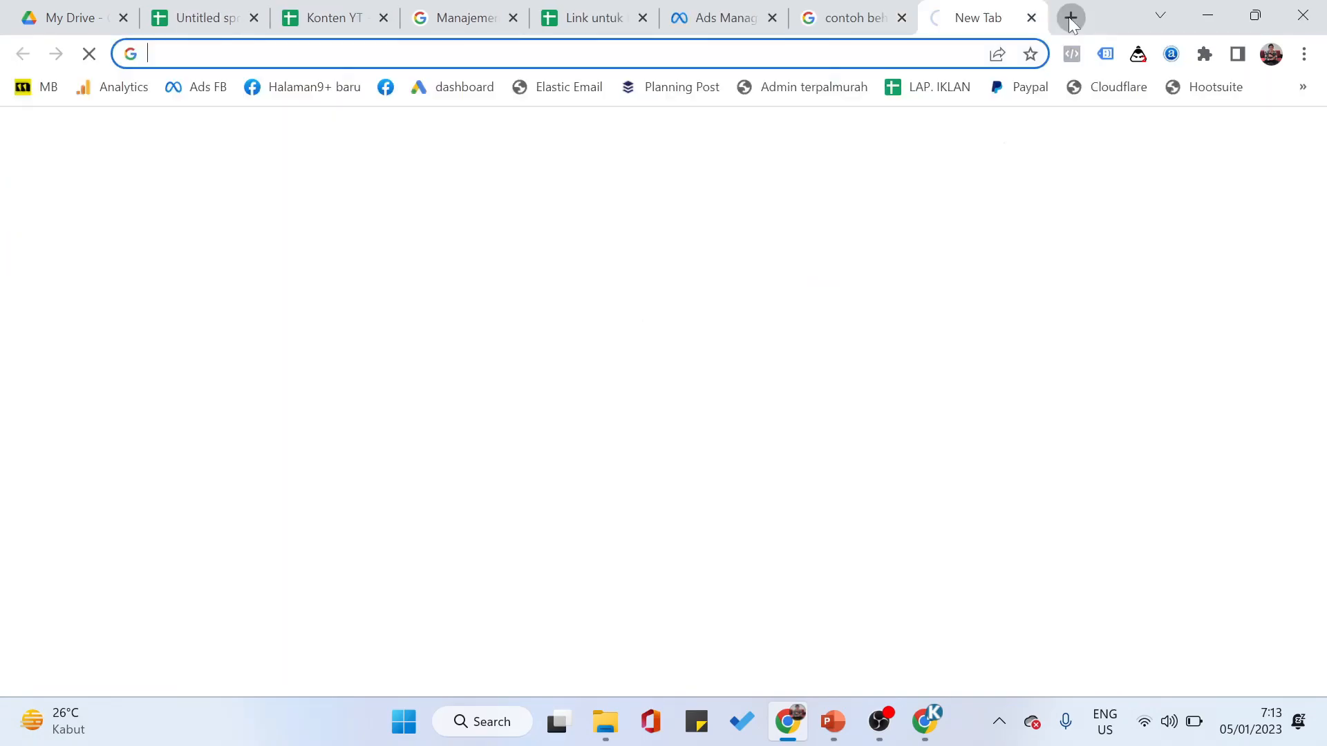
pyautogui.write('facebook.com')
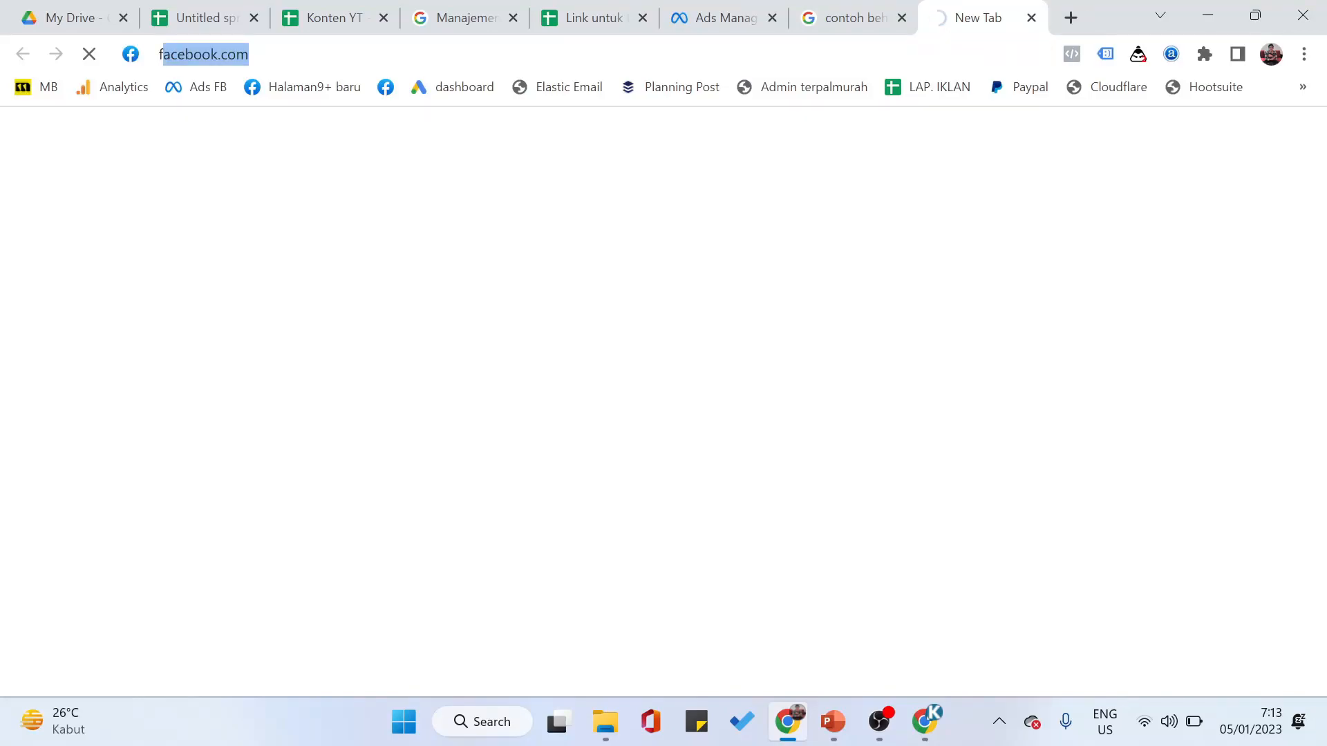
pyautogui.press('Return')
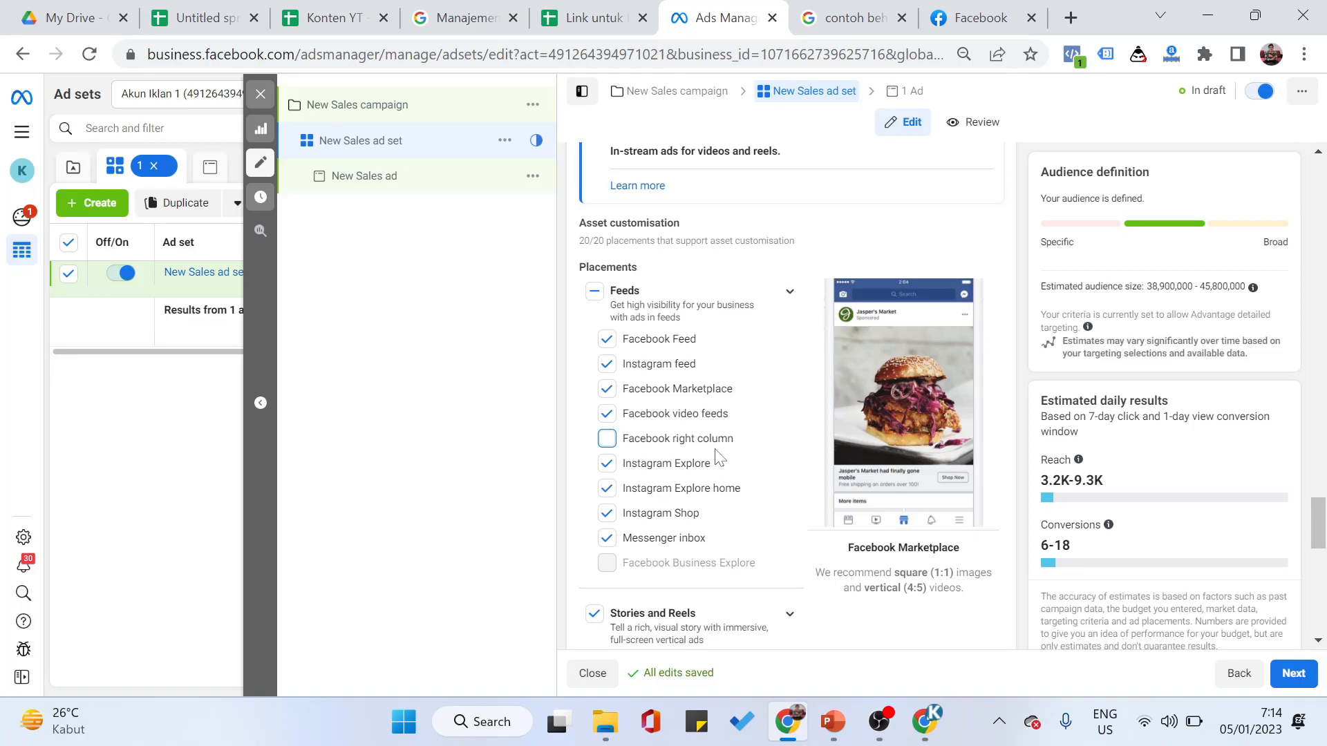
# - Return to Ads Manager and review the ad set's audience and placement settings
pyautogui.scroll(10, 1006, 404)
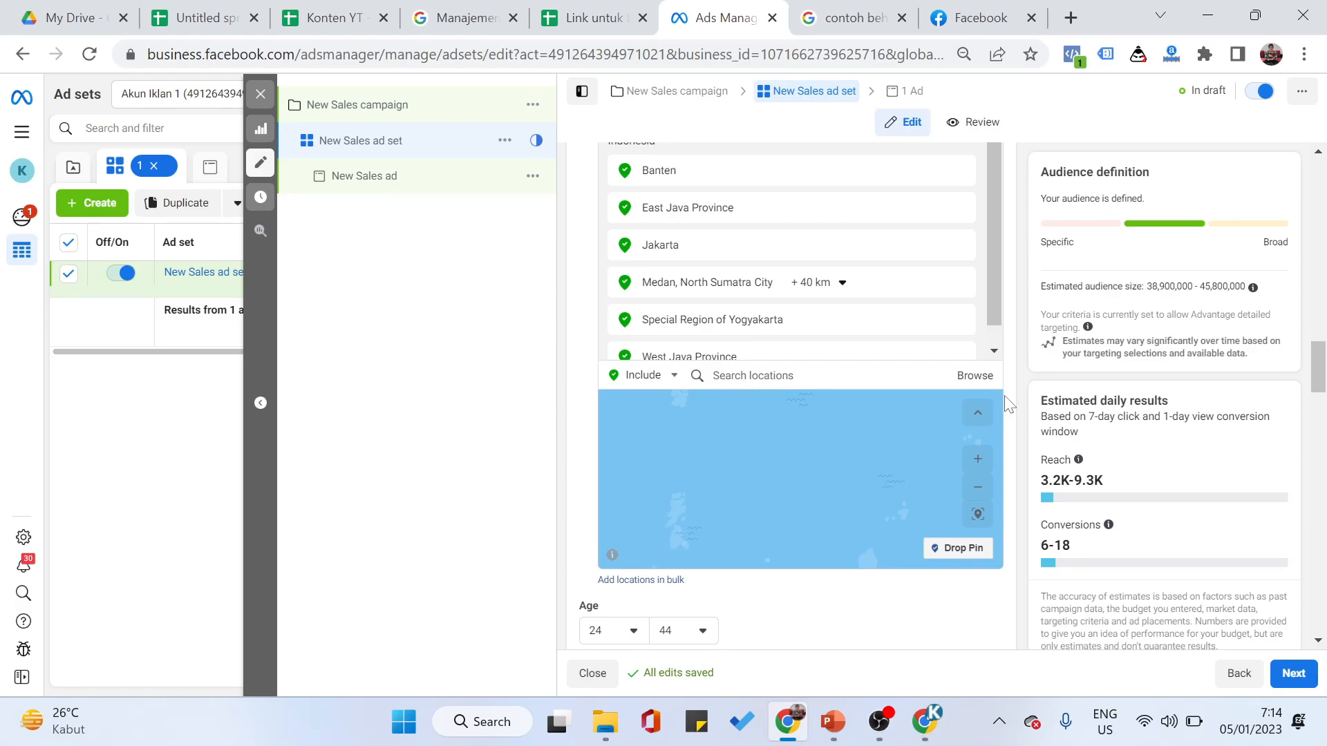
pyautogui.scroll(-10, 1009, 405)
pyautogui.scroll(3, 1009, 404)
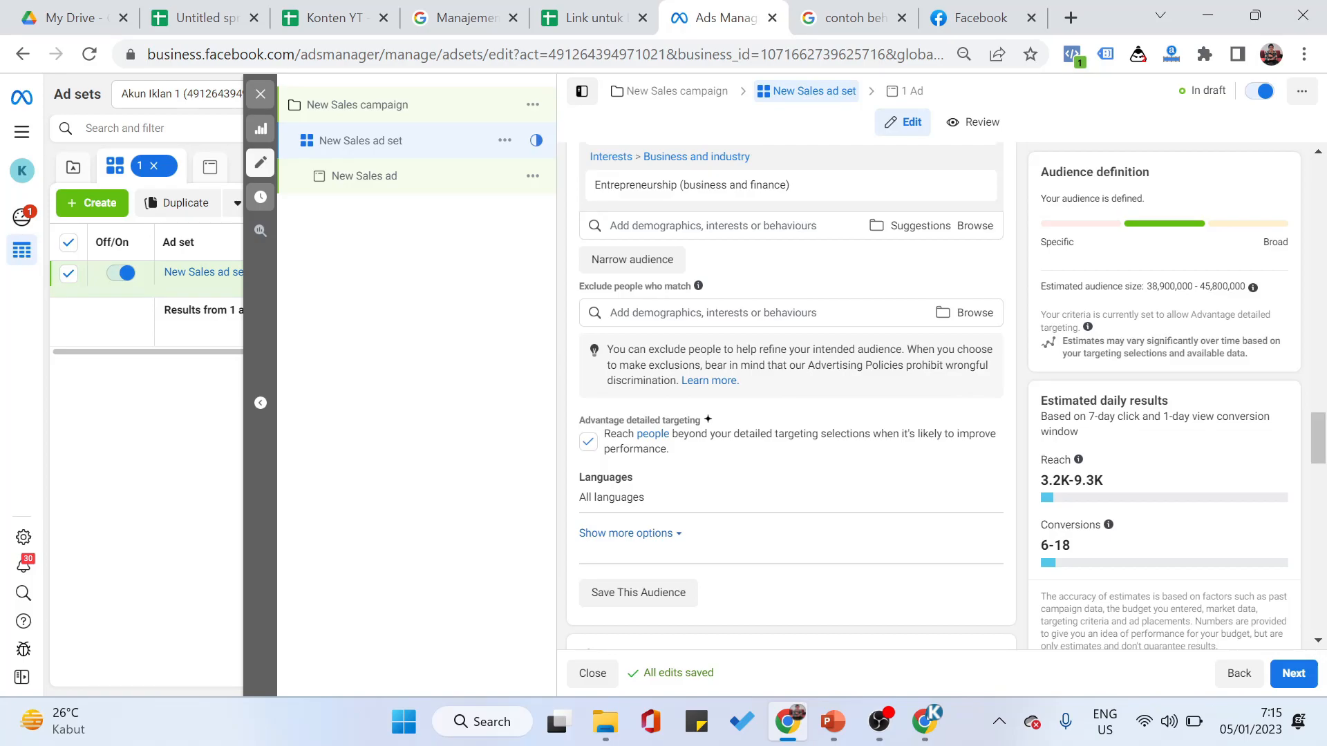
pyautogui.scroll(-2, 1221, 576)
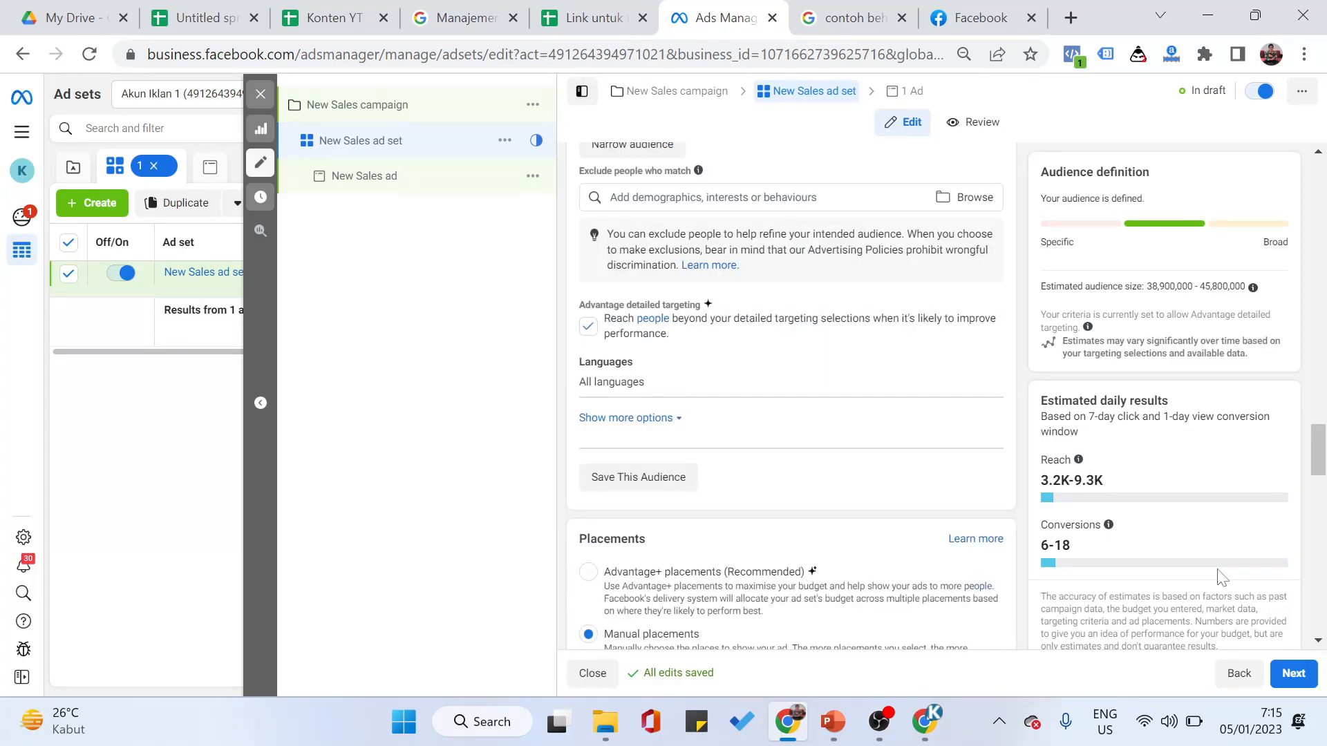